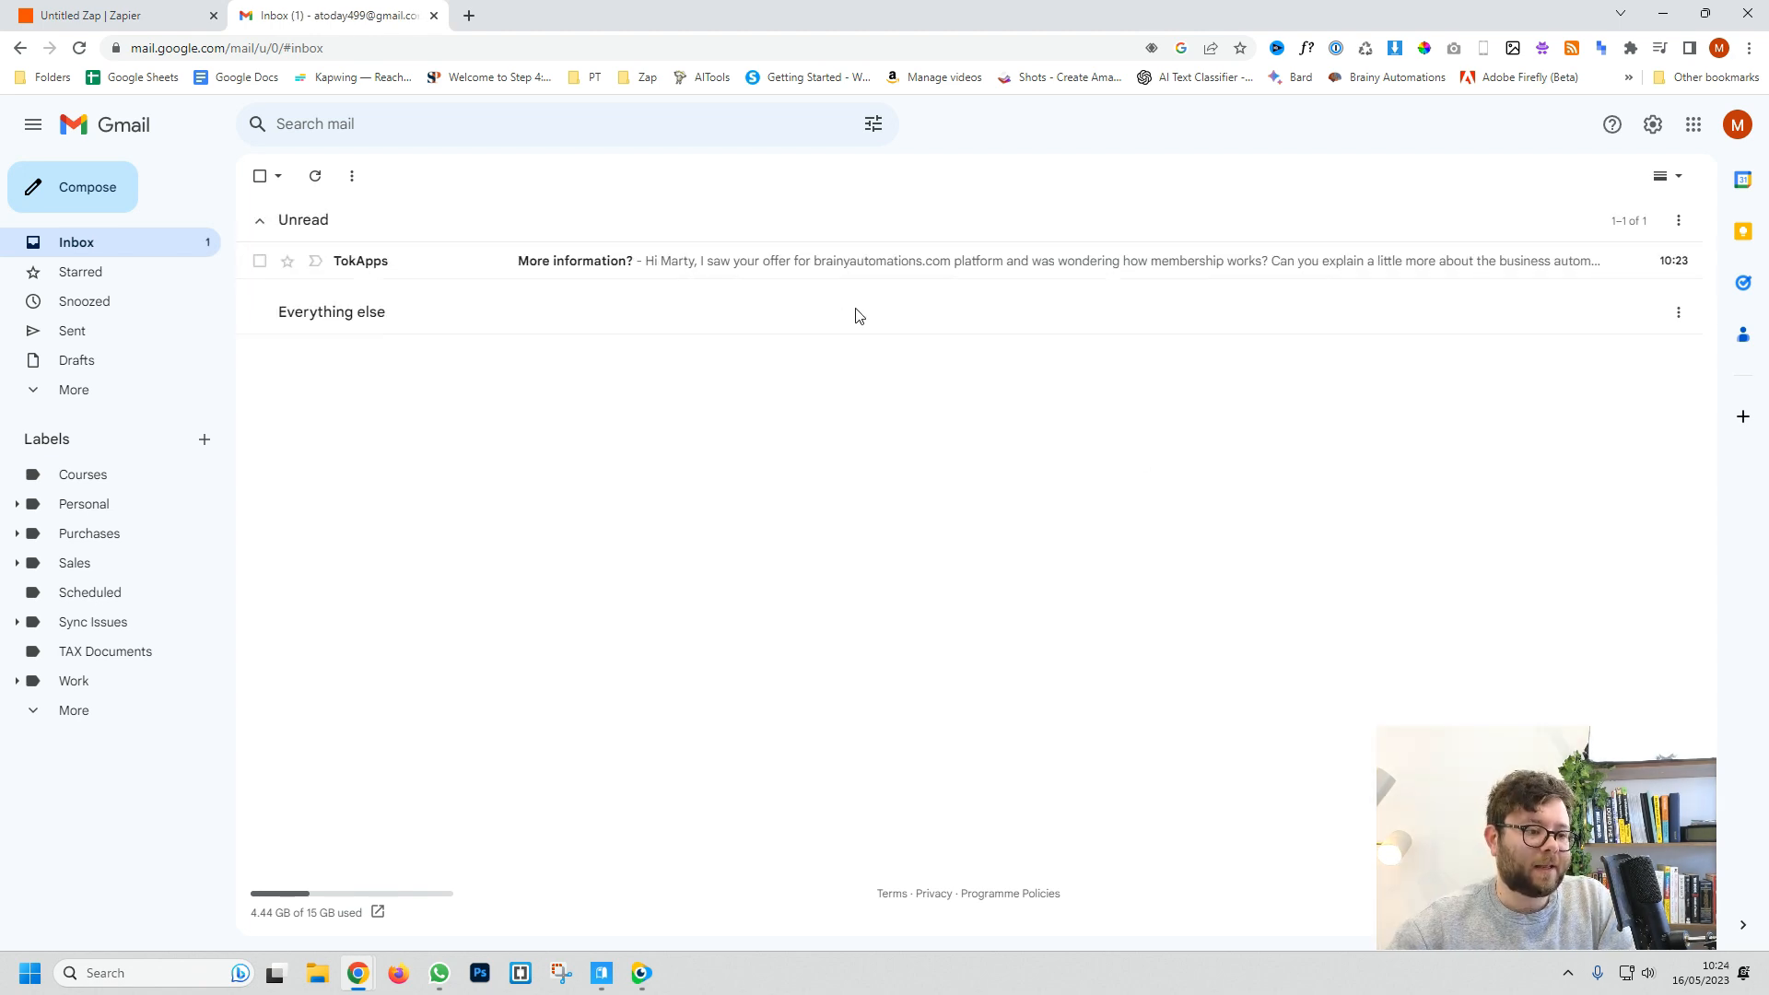
Step: Open the TokApps 'More information?' email and read its membership and video training questions
{"action": "left_click", "coordinate": [663, 268]}
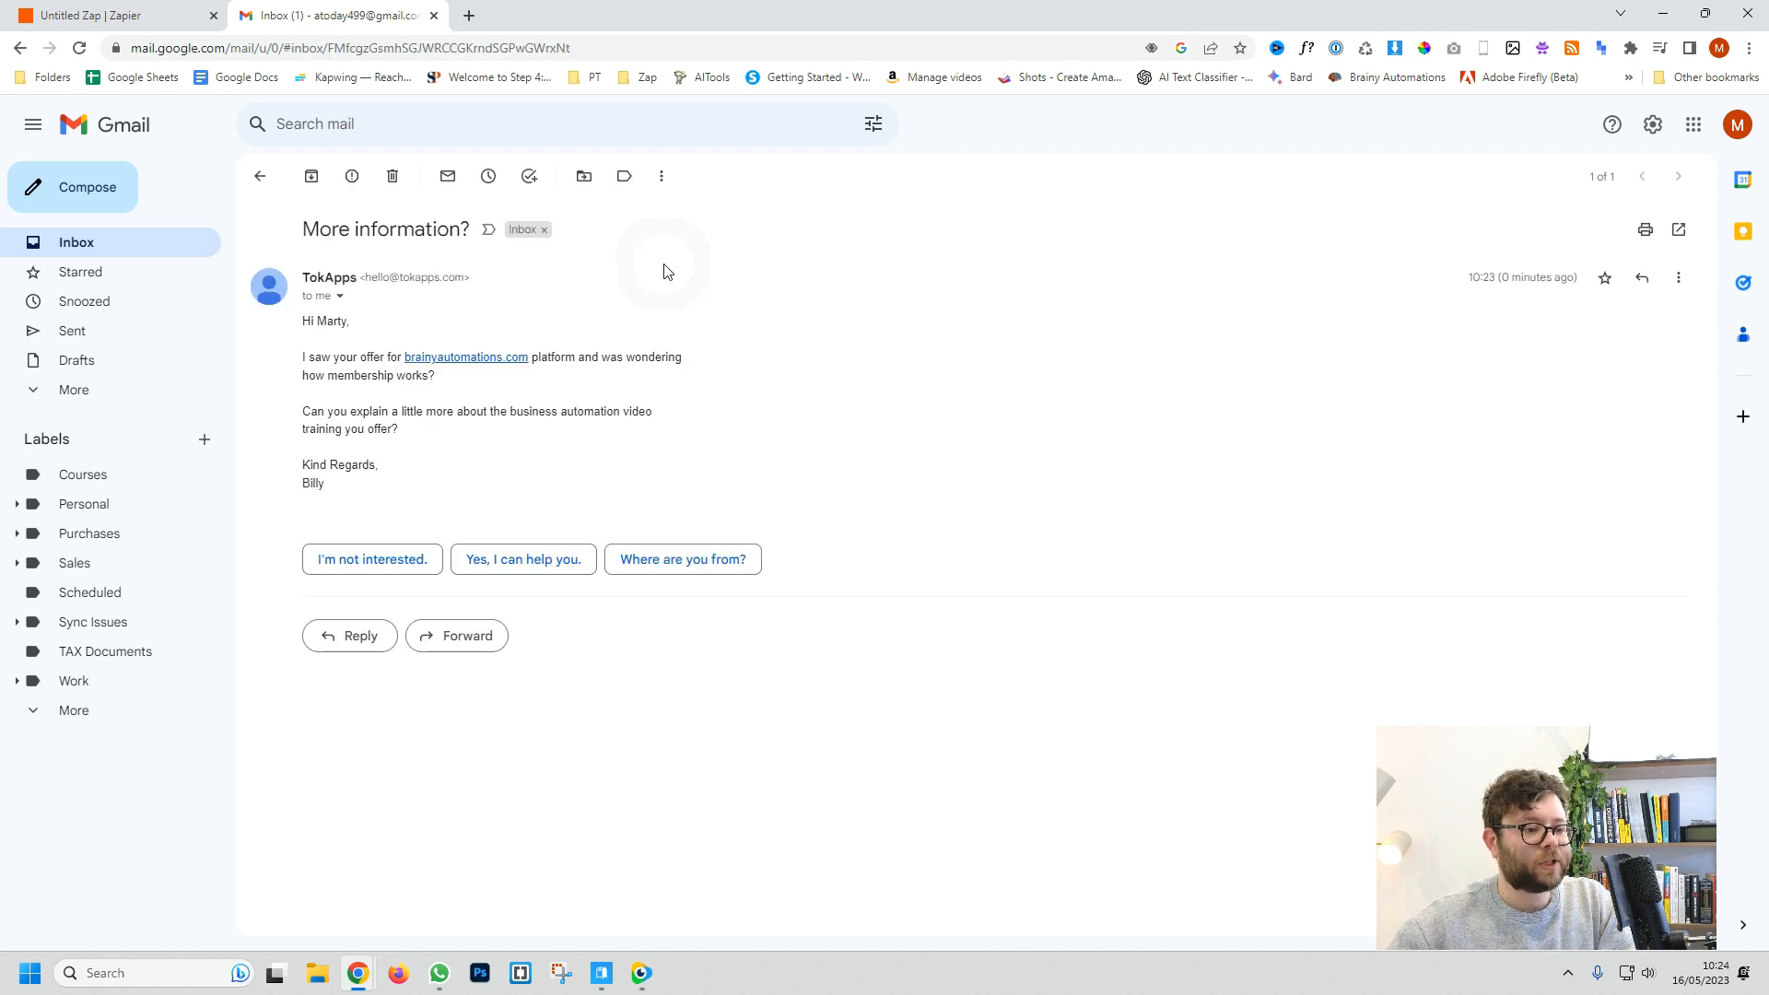
{"action": "left_click_drag", "start_coordinate": [299, 324], "coordinate": [391, 365]}
{"action": "left_click", "coordinate": [321, 380]}
{"action": "left_click", "coordinate": [482, 380]}
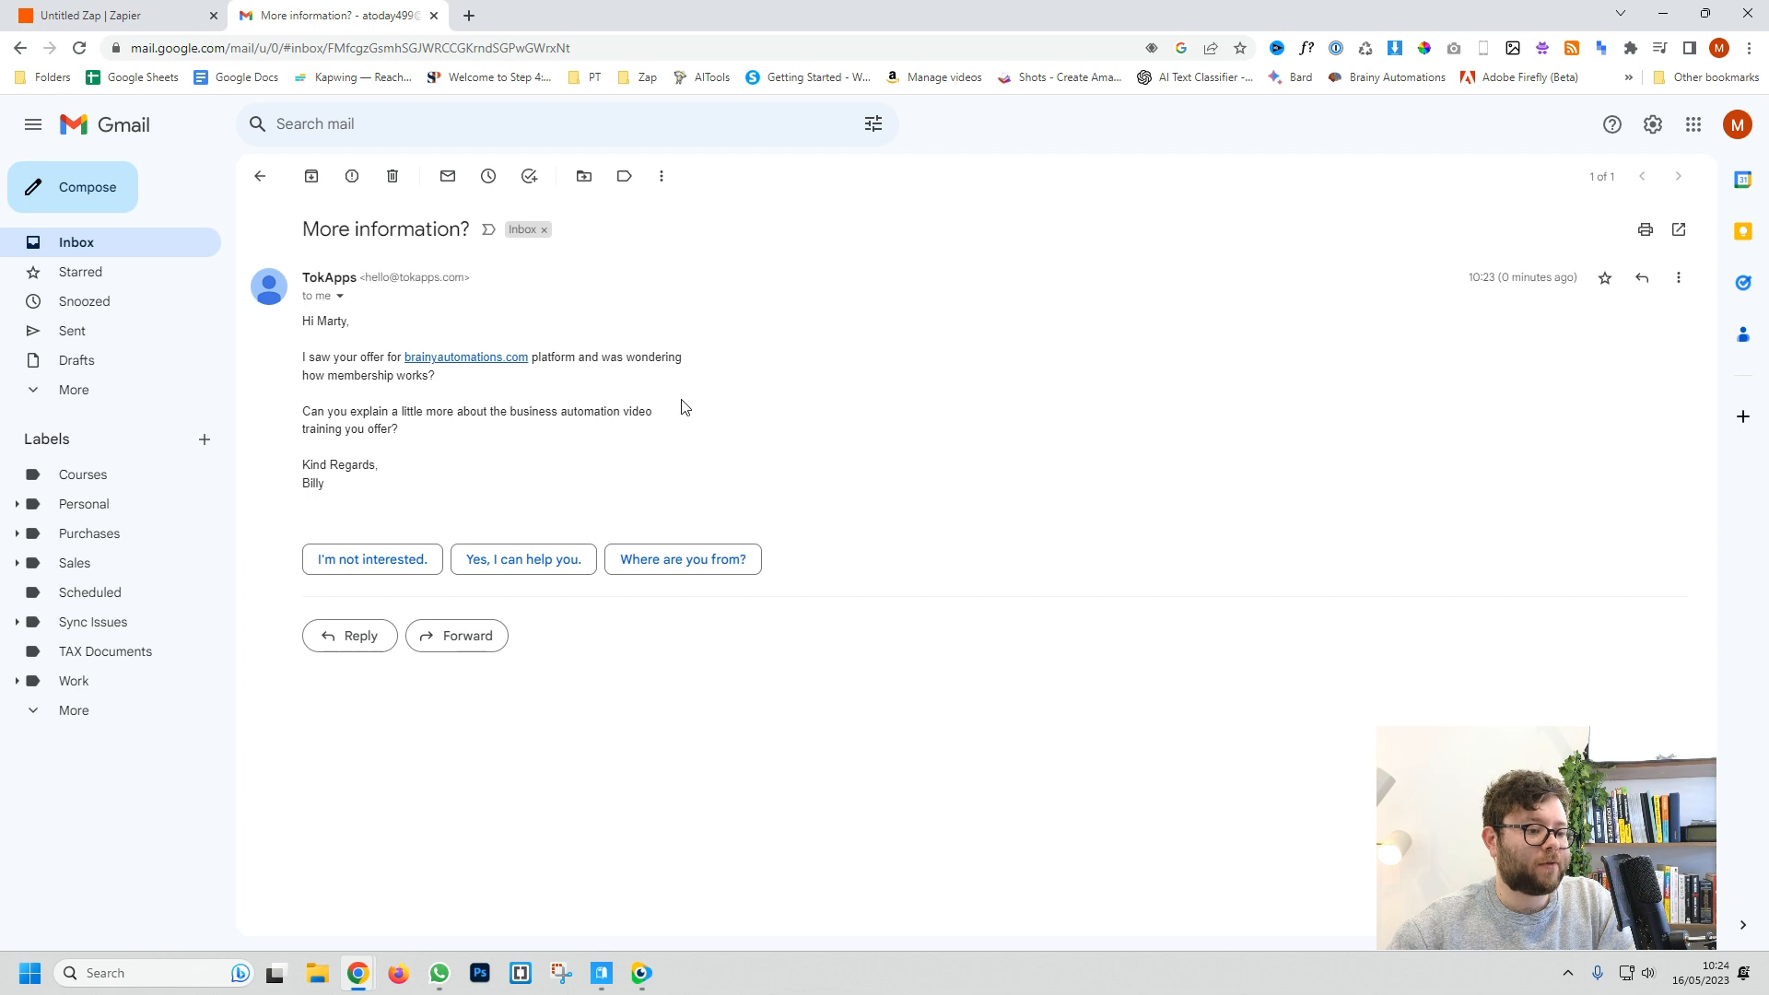
{"action": "left_click_drag", "start_coordinate": [337, 420], "coordinate": [460, 417]}
{"action": "left_click", "coordinate": [573, 438]}
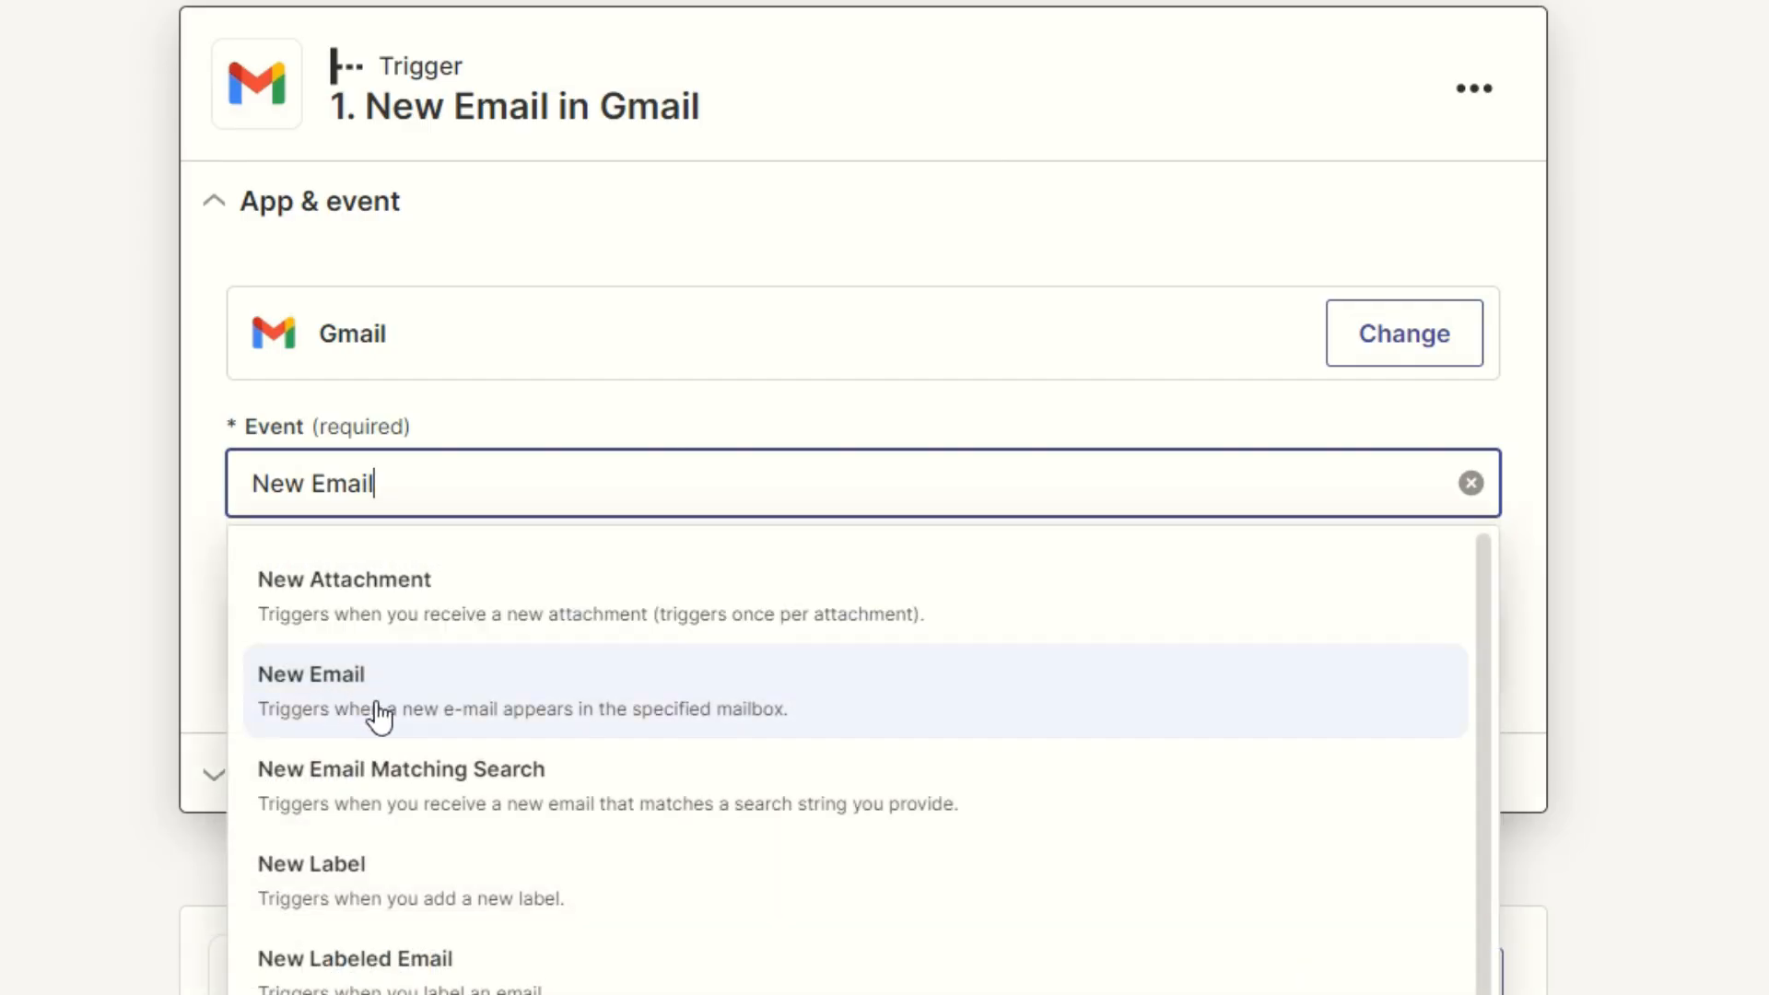
Step: Choose New Email as the Gmail trigger event and connect the Gmail account
{"action": "left_click", "coordinate": [286, 693]}
{"action": "left_click", "coordinate": [814, 665]}
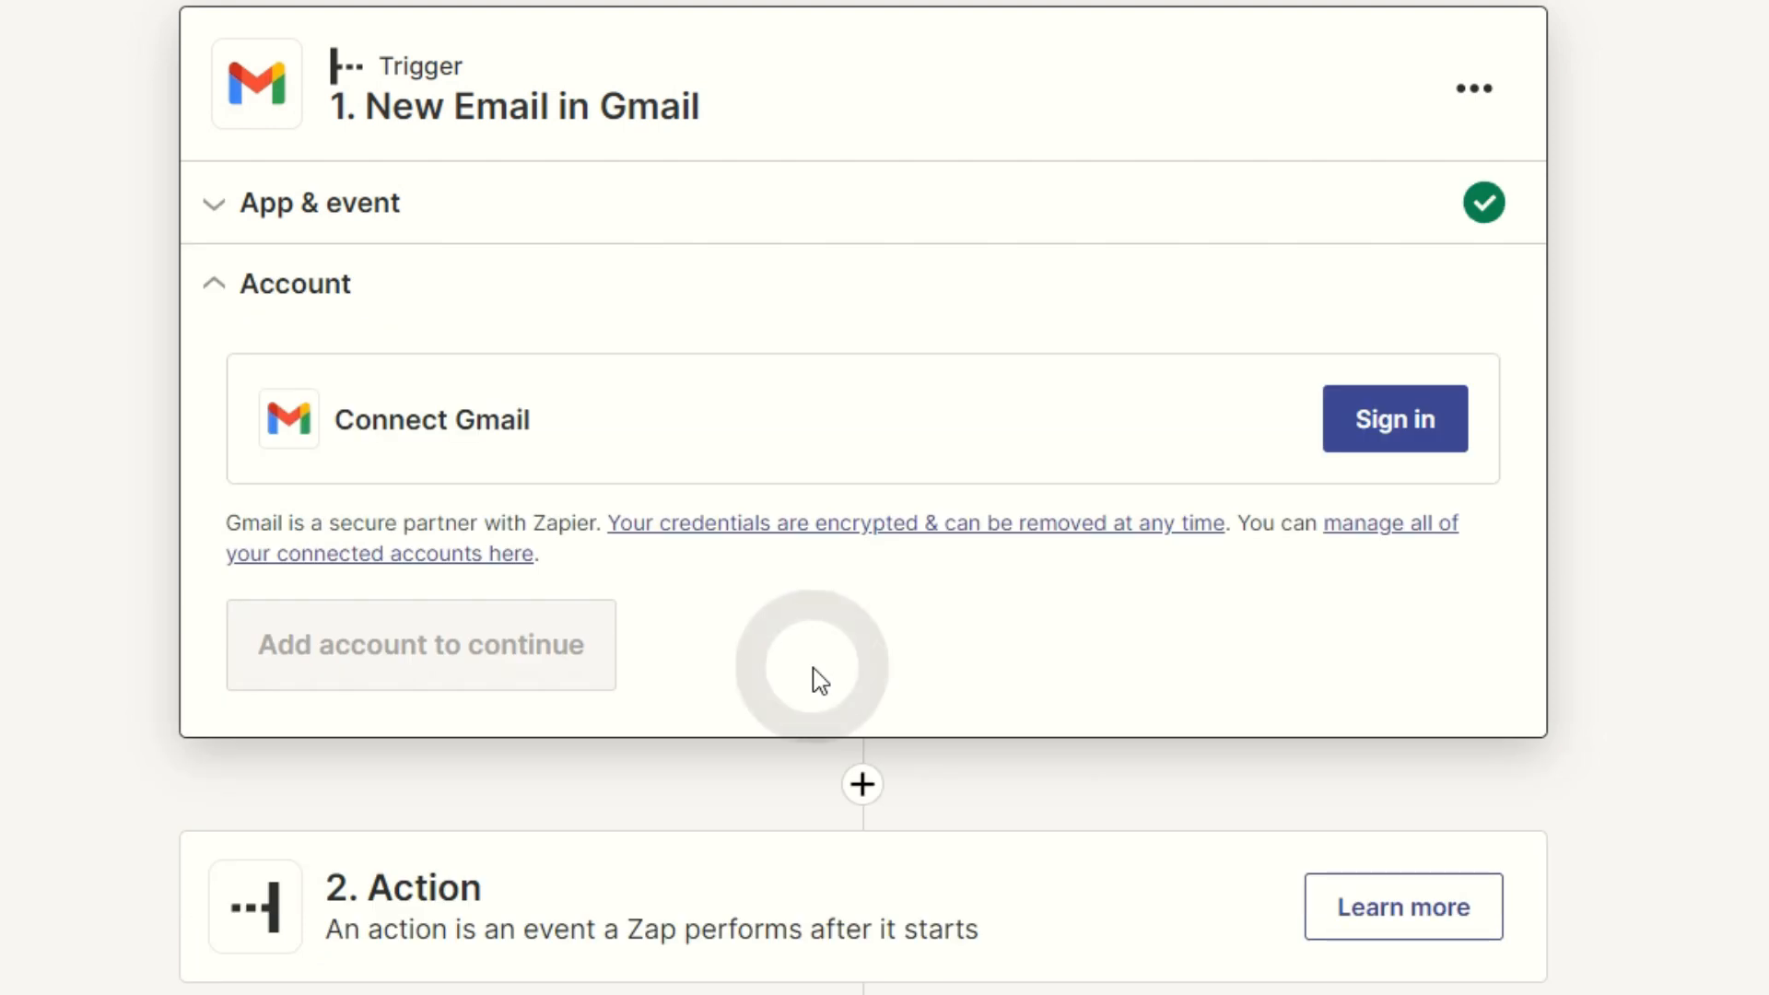
{"action": "left_click", "coordinate": [1378, 431]}
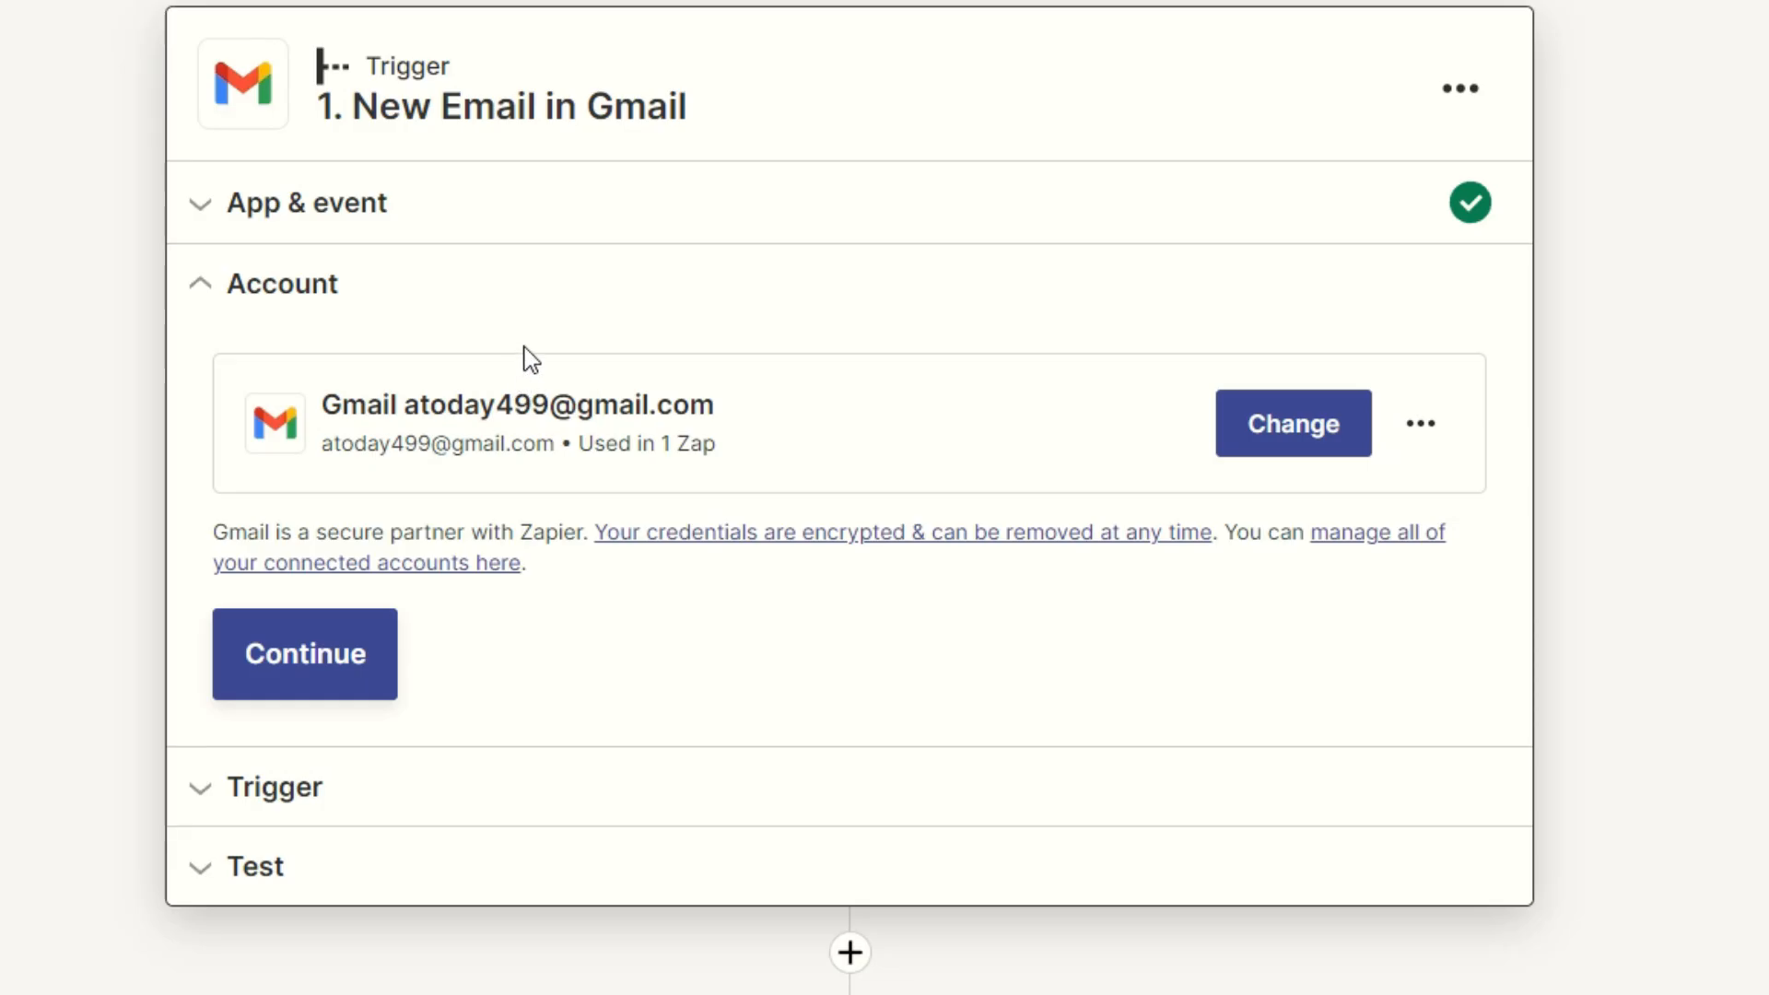
{"action": "left_click", "coordinate": [343, 661]}
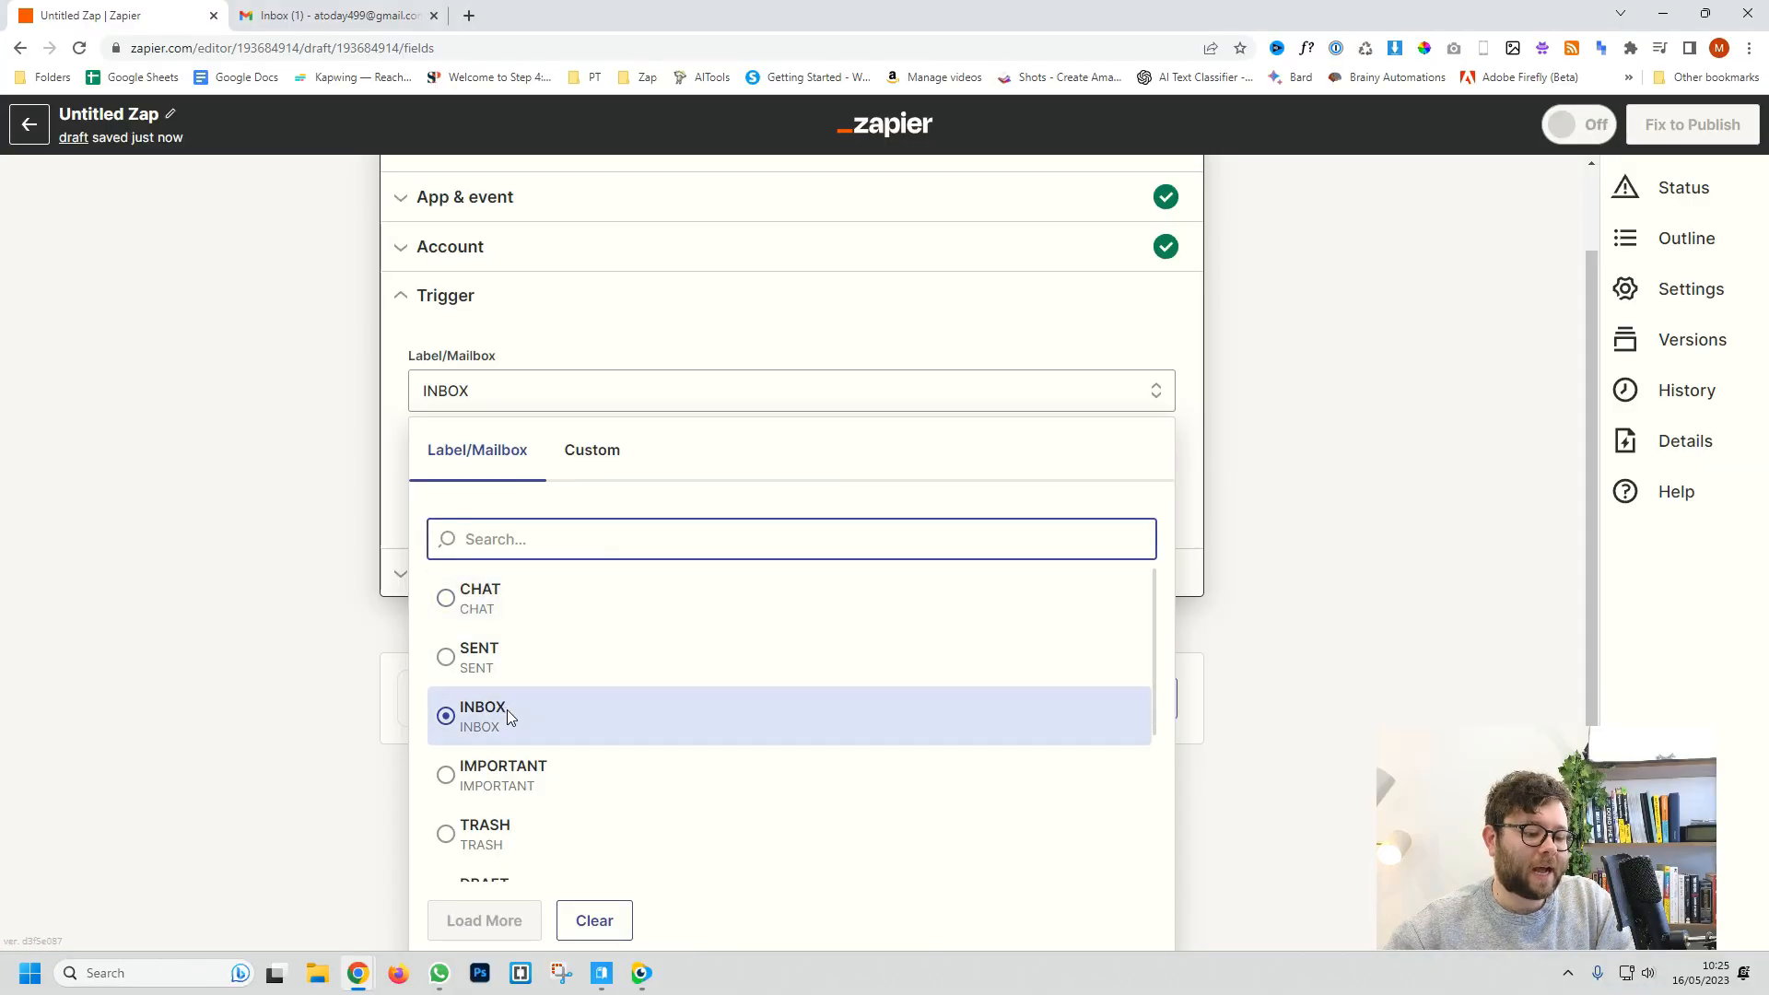
Step: Set the trigger's Label/Mailbox to INBOX
{"action": "scroll", "coordinate": [506, 709], "scroll_direction": "down", "scroll_amount": 2}
{"action": "left_click", "coordinate": [556, 726]}
{"action": "scroll", "coordinate": [557, 726], "scroll_direction": "up", "scroll_amount": 1}
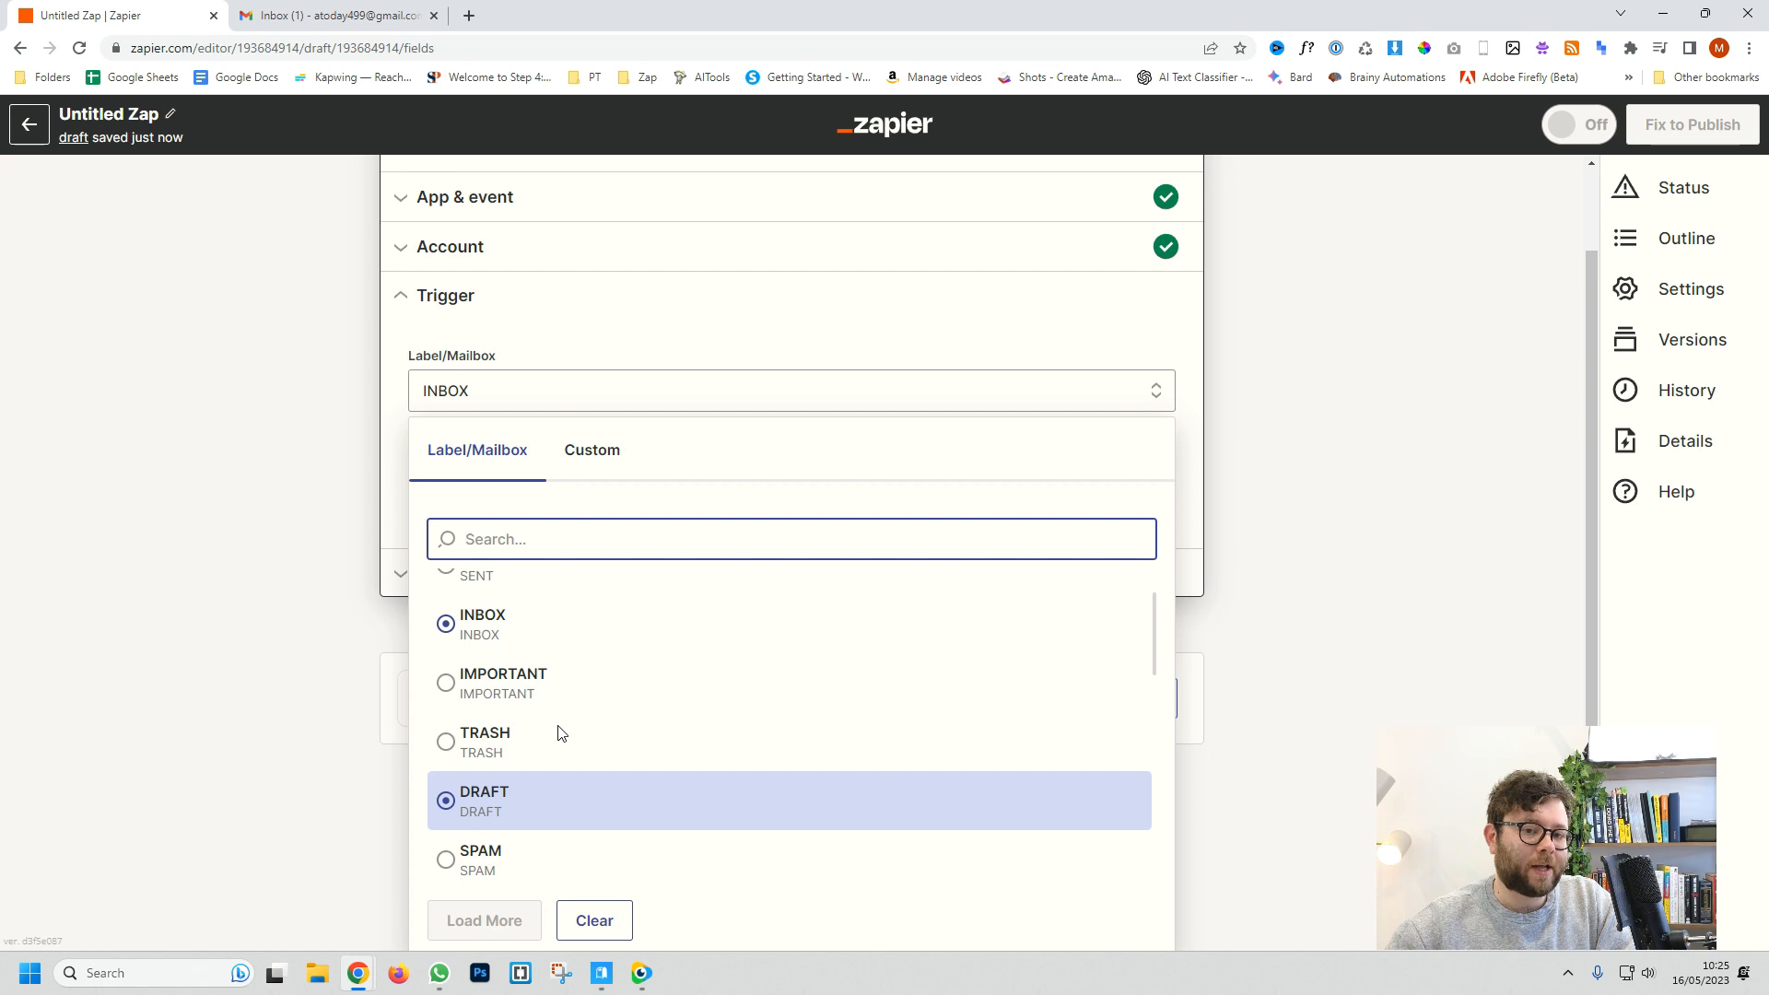
{"action": "scroll", "coordinate": [553, 732], "scroll_direction": "up", "scroll_amount": 2}
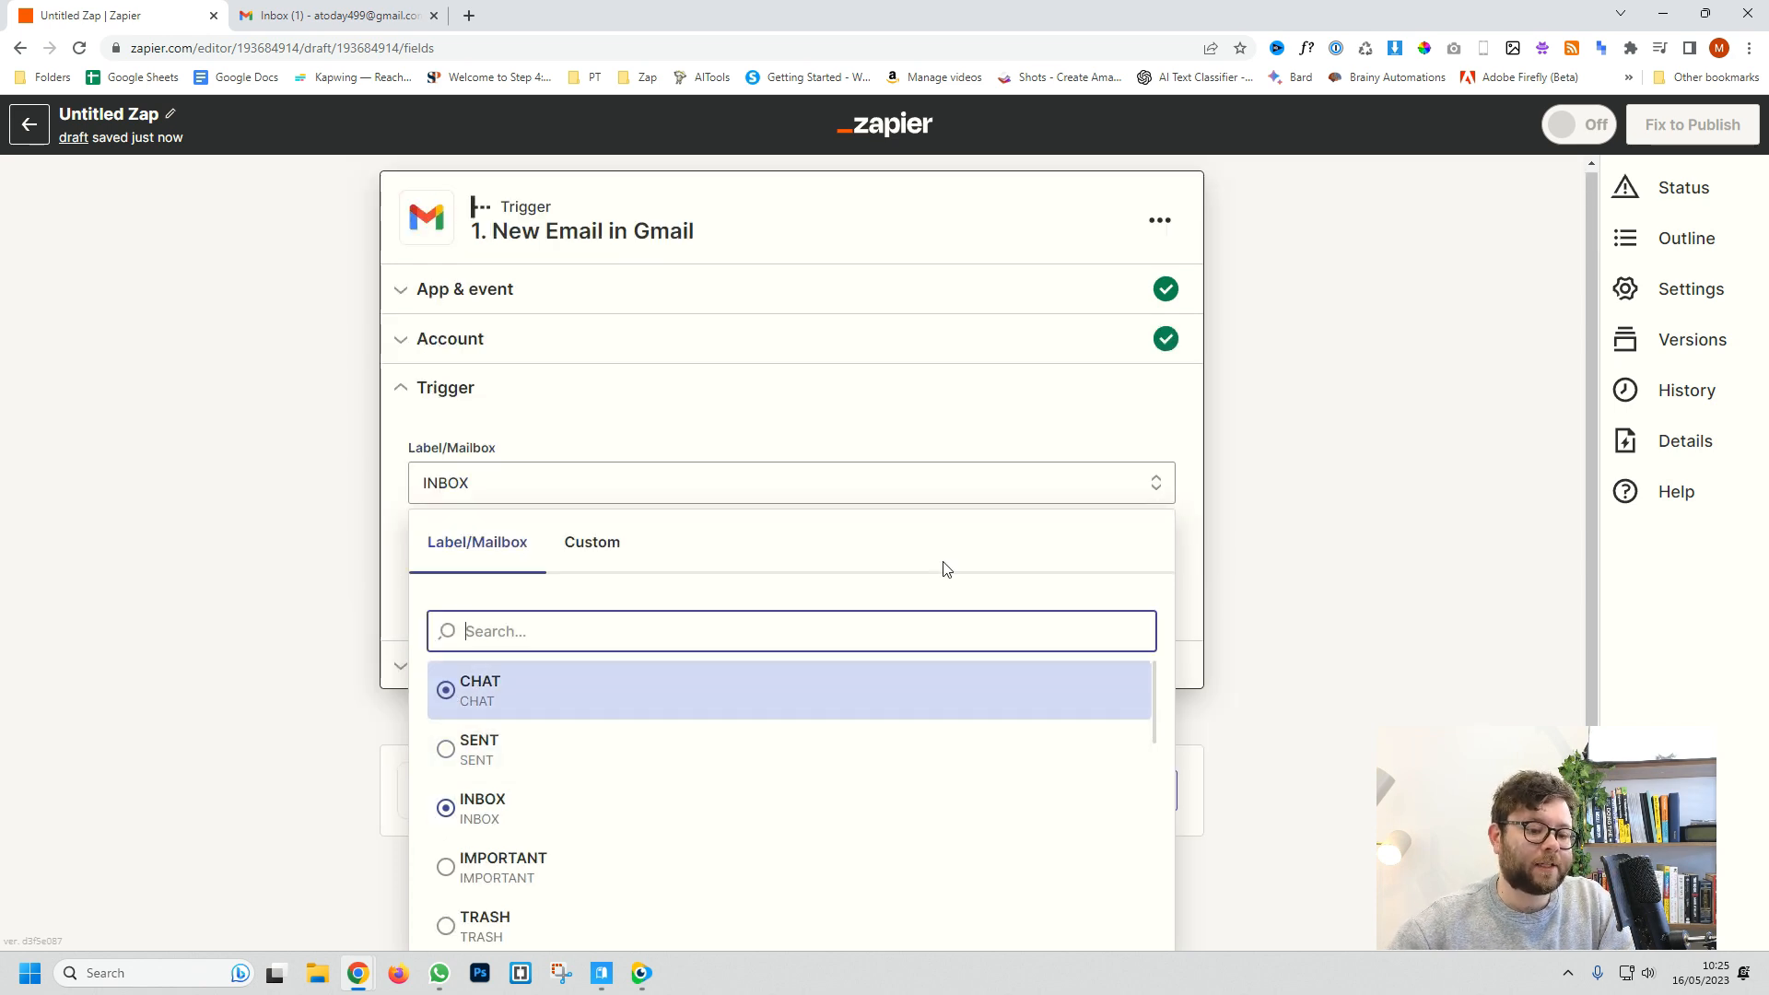
{"action": "scroll", "coordinate": [942, 569], "scroll_direction": "down", "scroll_amount": 1}
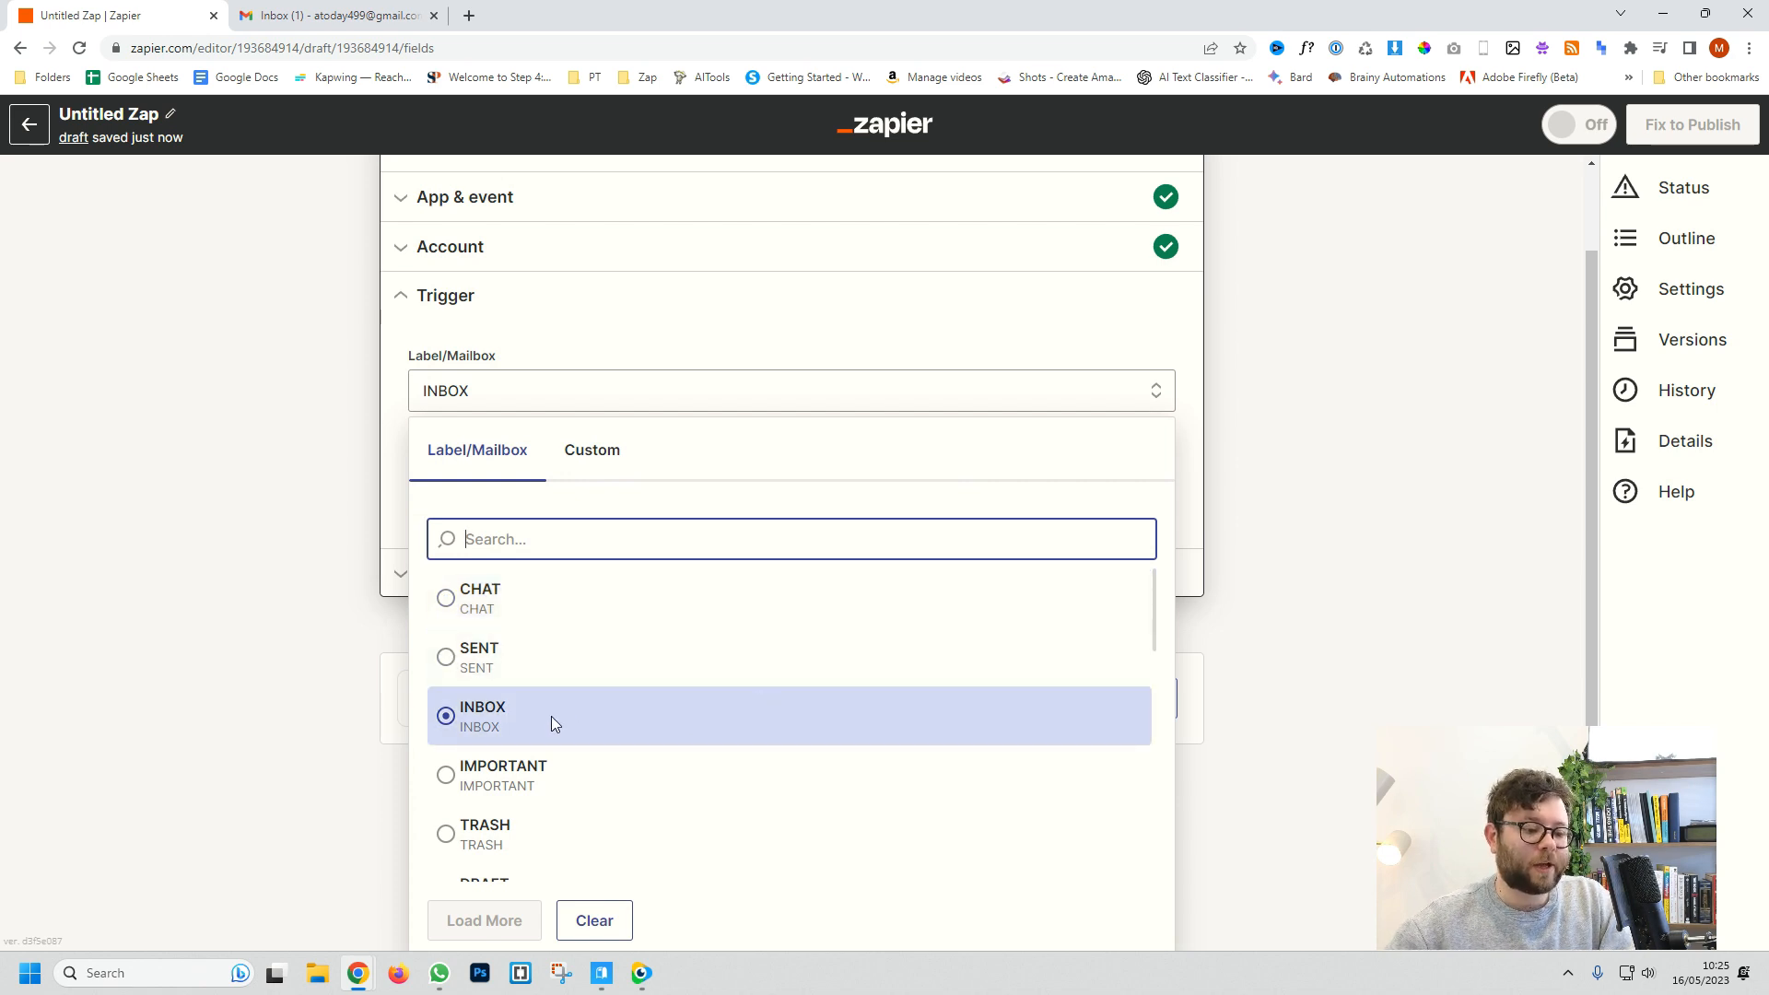
{"action": "left_click", "coordinate": [501, 723]}
Step: Confirm the trigger settings and test the trigger to fetch sample emails
{"action": "left_click", "coordinate": [628, 586]}
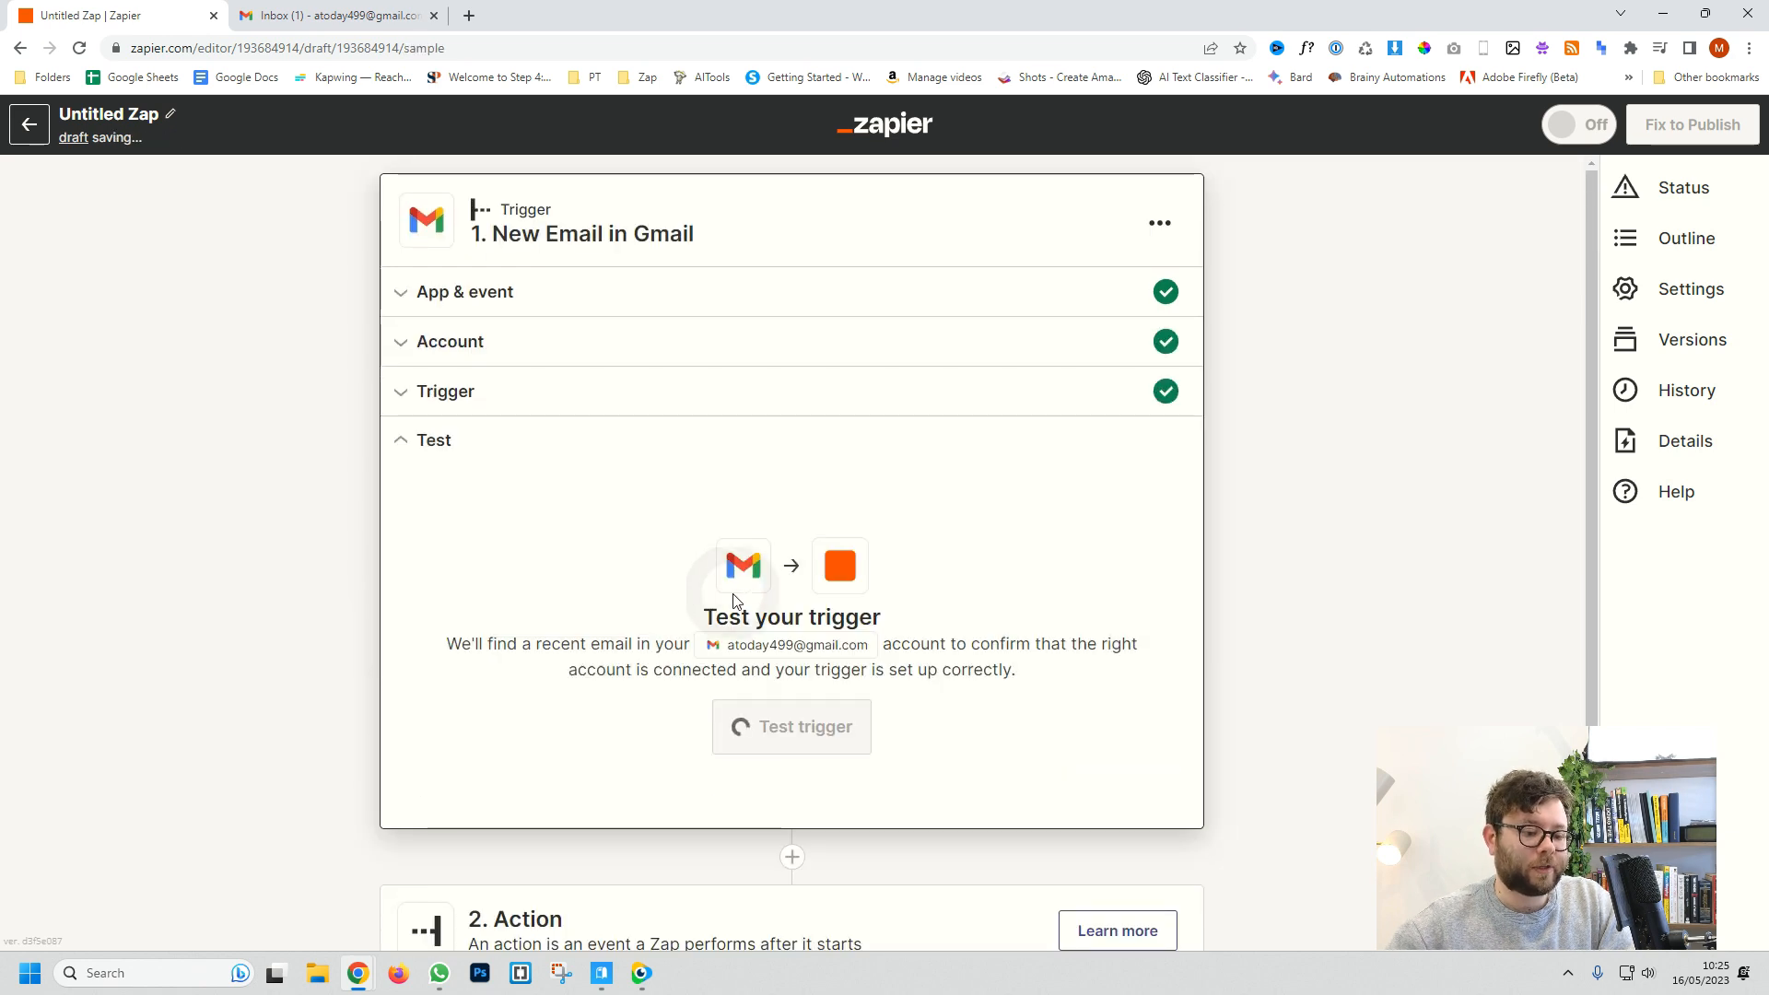
{"action": "left_click", "coordinate": [778, 727]}
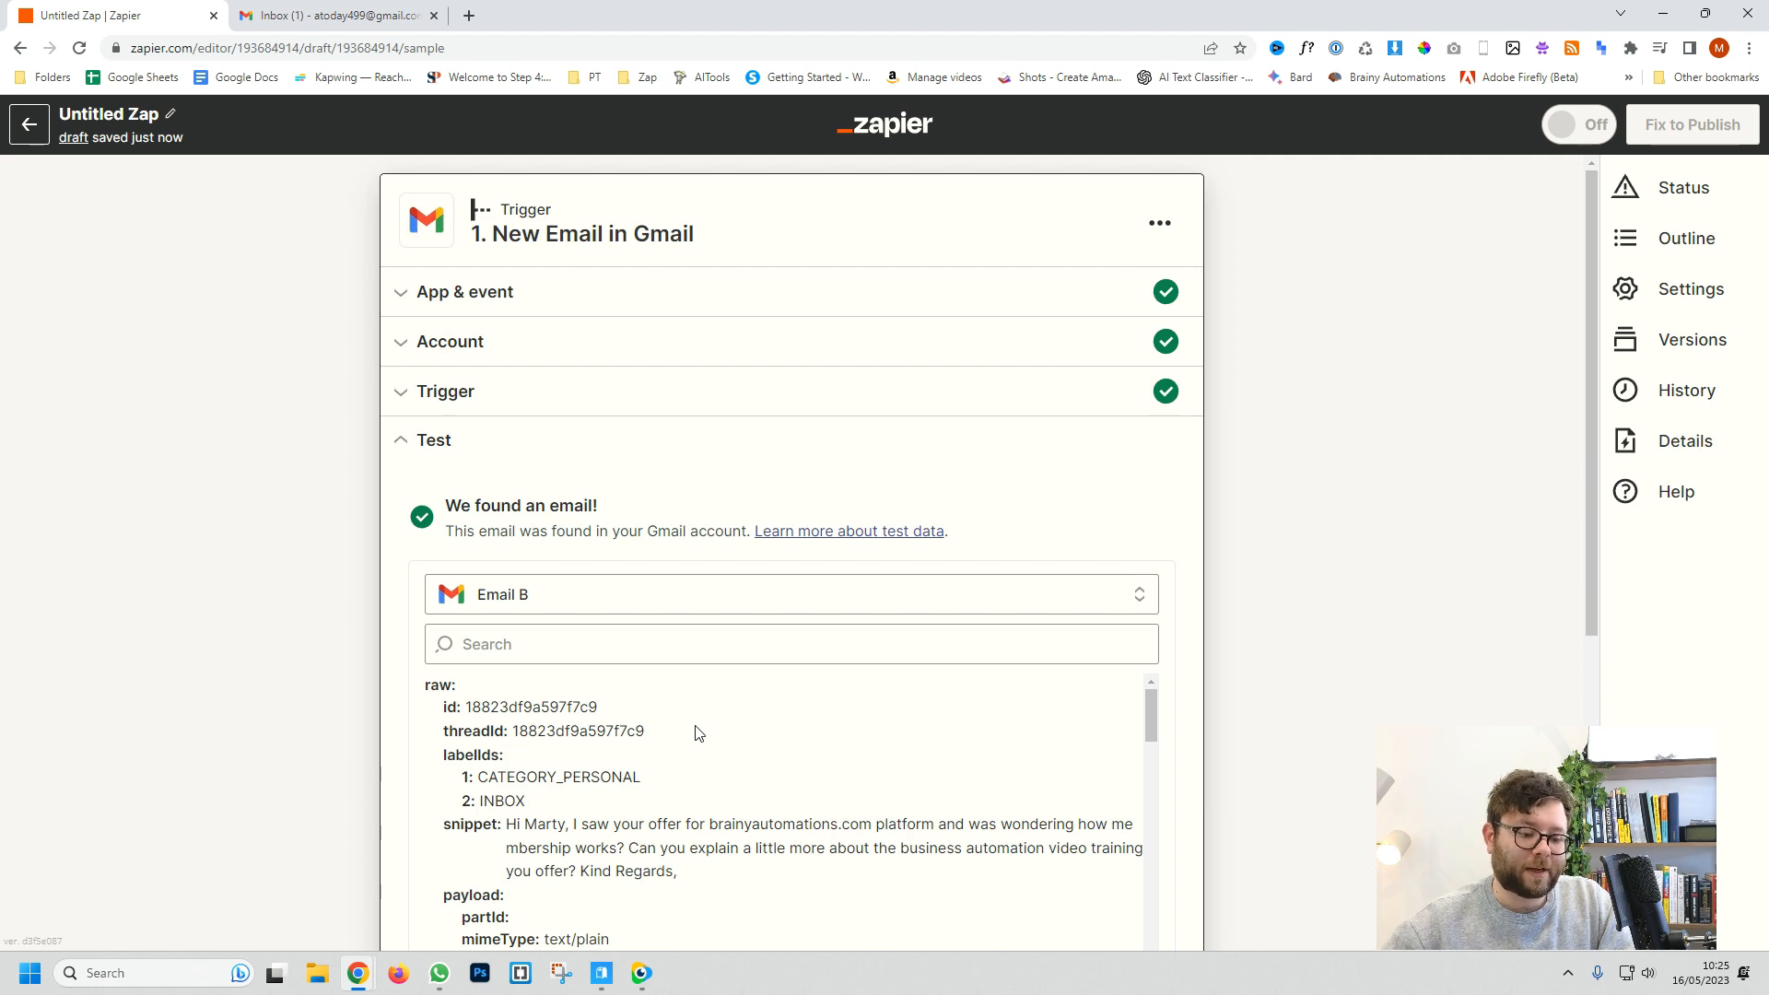
{"action": "scroll", "coordinate": [698, 734], "scroll_direction": "down", "scroll_amount": 2}
{"action": "left_click", "coordinate": [602, 422]}
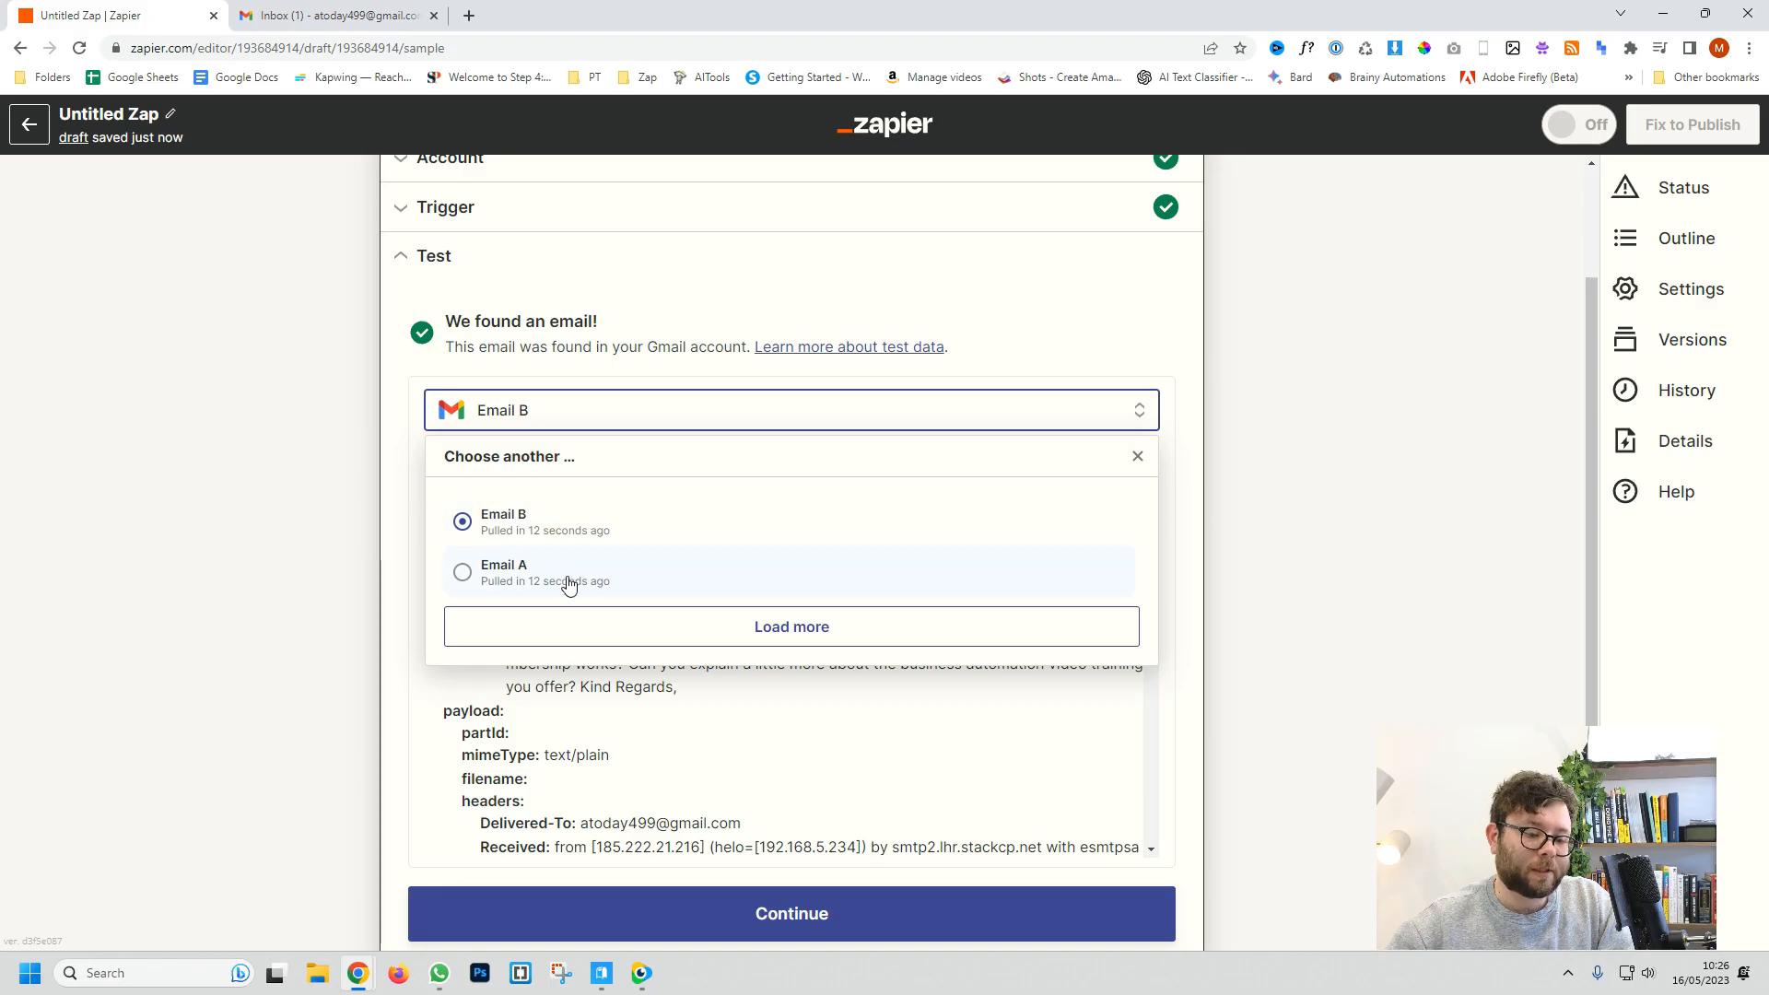
Step: Keep Email B, 'More information?', as the sample and continue to the action step
{"action": "left_click", "coordinate": [557, 687]}
{"action": "left_click_drag", "start_coordinate": [506, 640], "coordinate": [703, 689]}
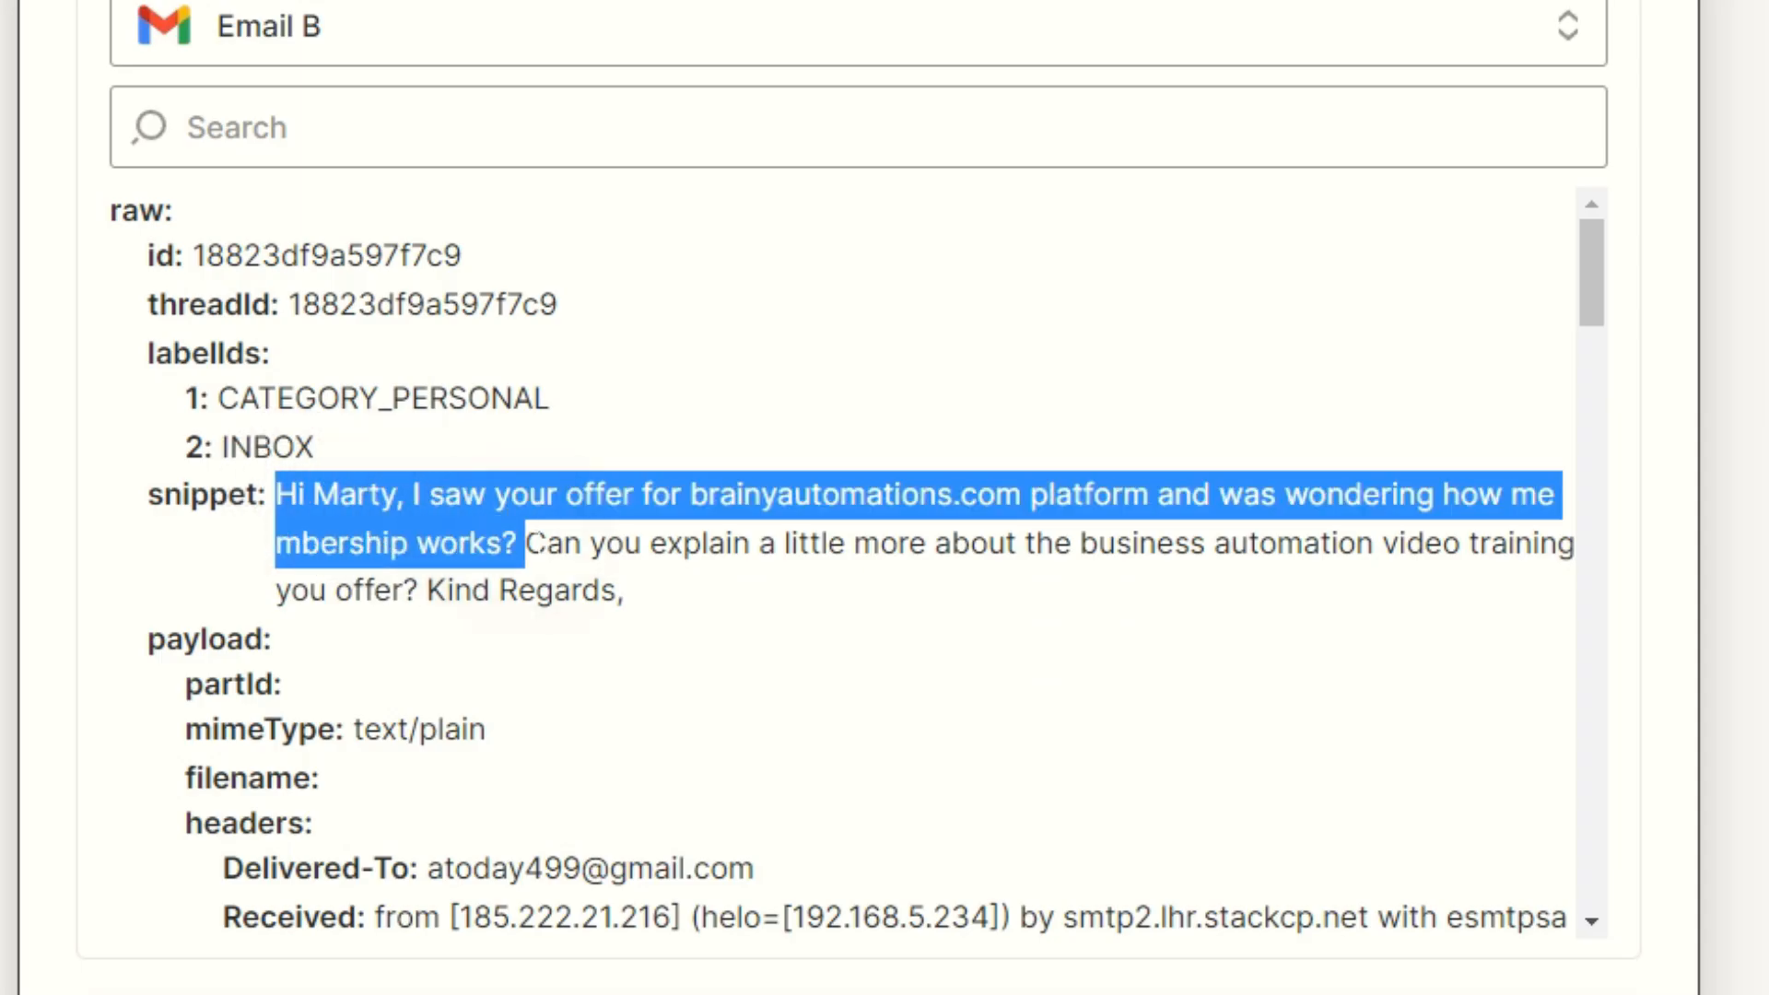
{"action": "scroll", "coordinate": [678, 597], "scroll_direction": "down", "scroll_amount": 10}
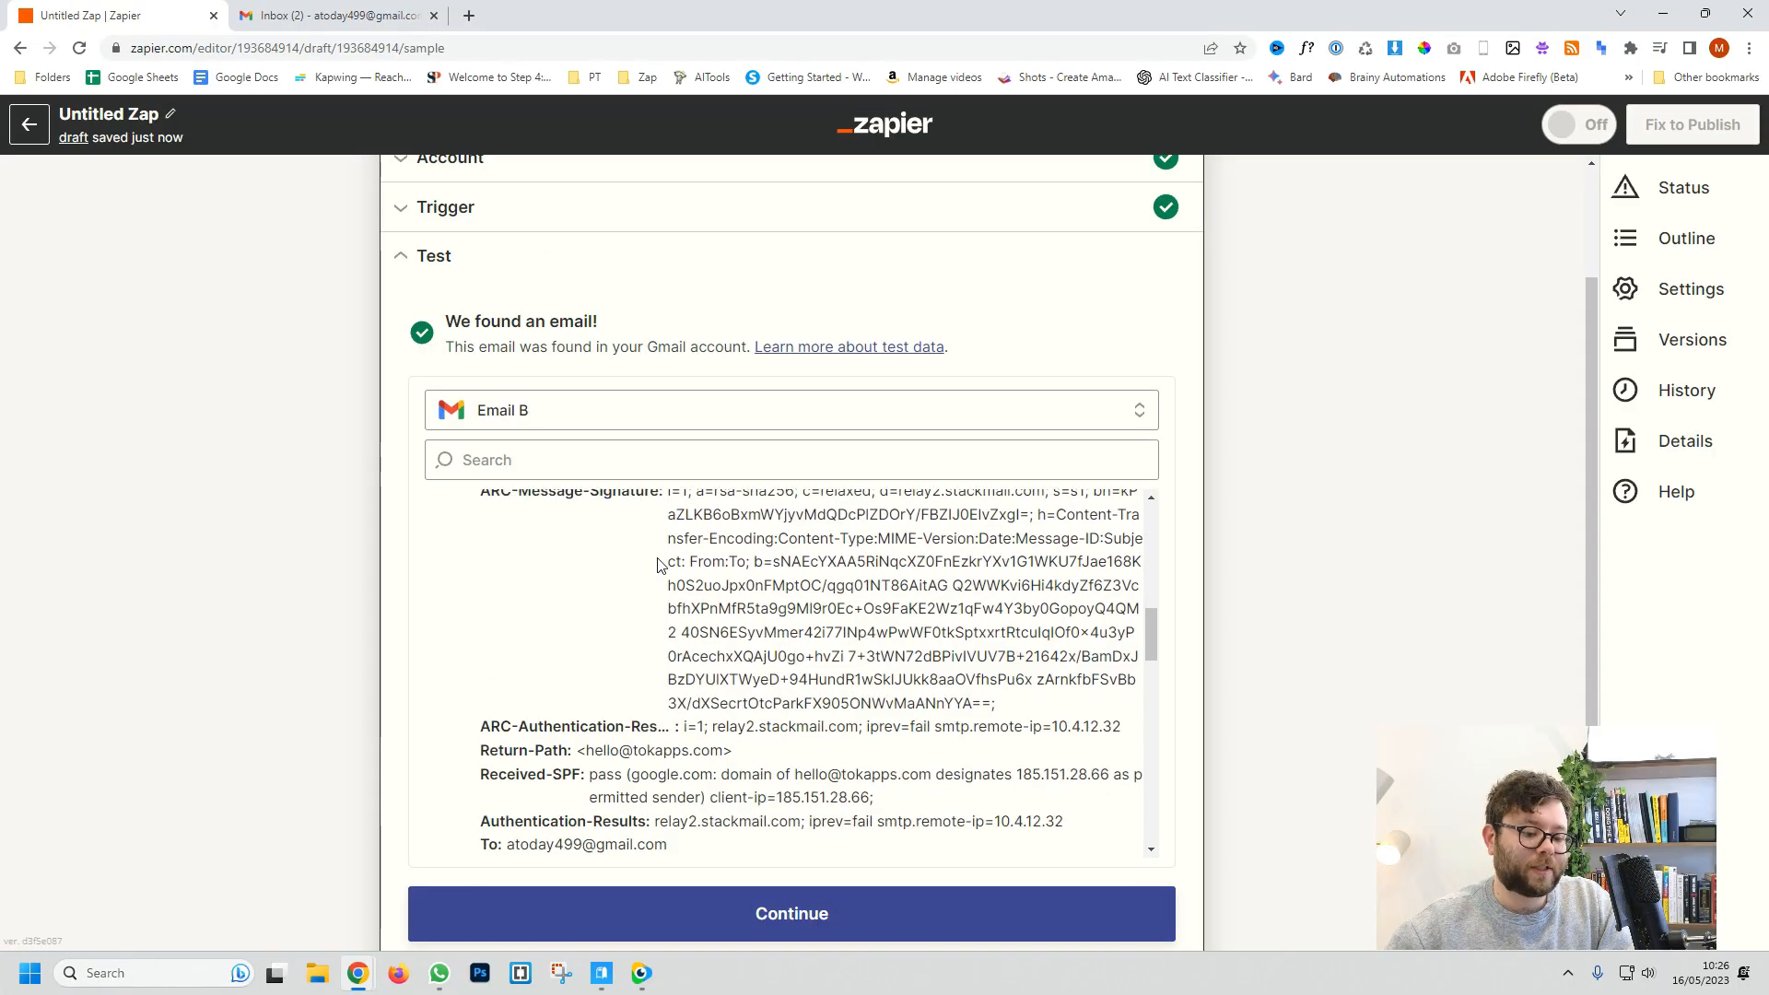
{"action": "scroll", "coordinate": [659, 564], "scroll_direction": "down", "scroll_amount": 2}
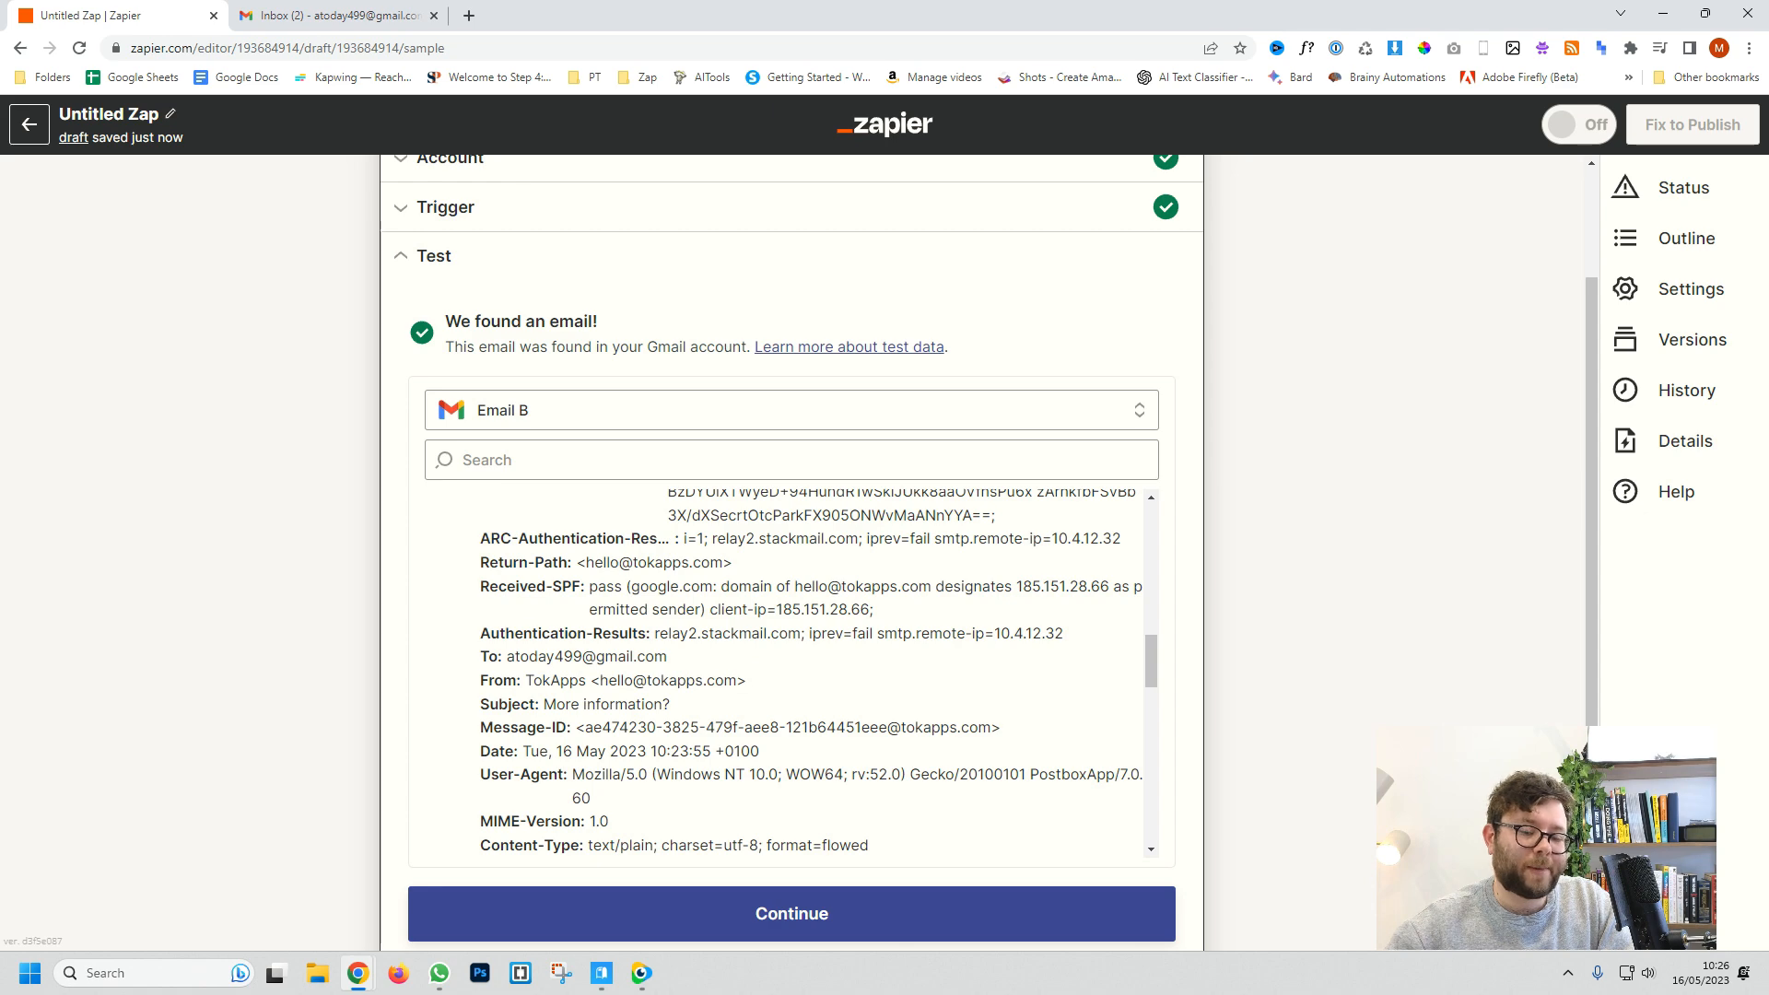
{"action": "scroll", "coordinate": [1194, 545], "scroll_direction": "down", "scroll_amount": 1}
{"action": "left_click", "coordinate": [789, 821]}
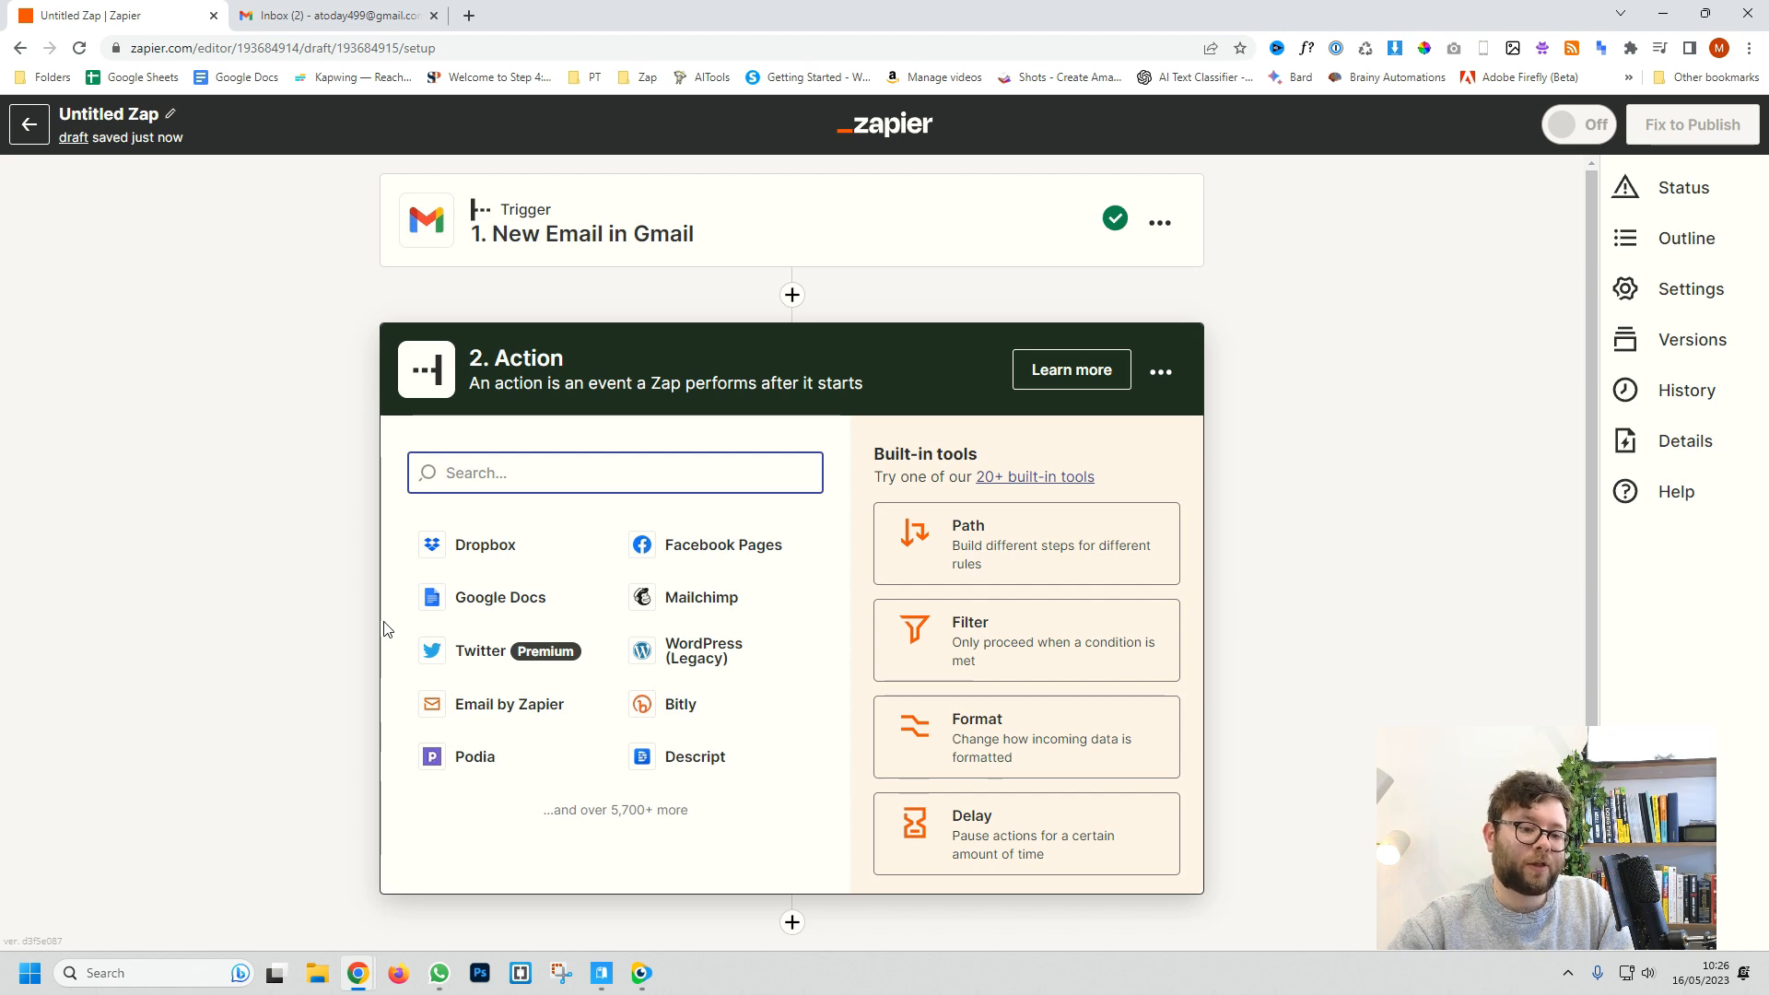
Step: Search 'openai' and select OpenAI (GPT-3, DALL·E, Whisper) as the step 2 action app
{"action": "type", "text": "ope"}
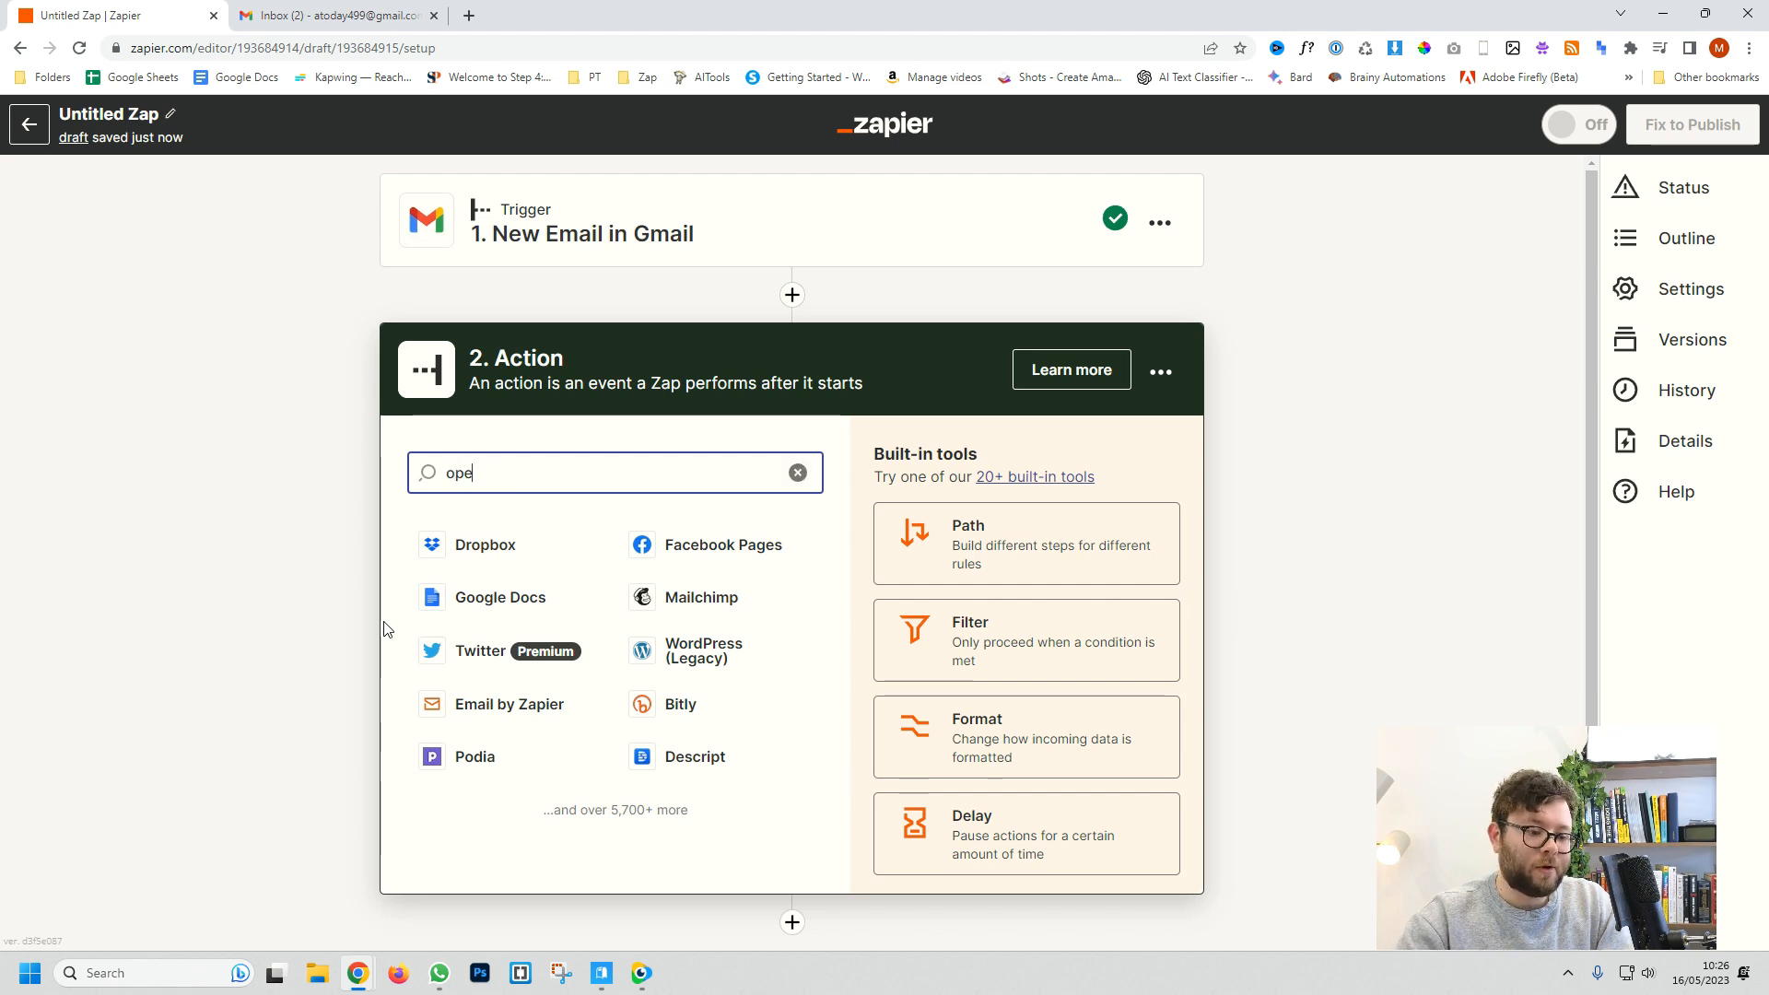
{"action": "type", "text": "nai"}
{"action": "left_click", "coordinate": [572, 543]}
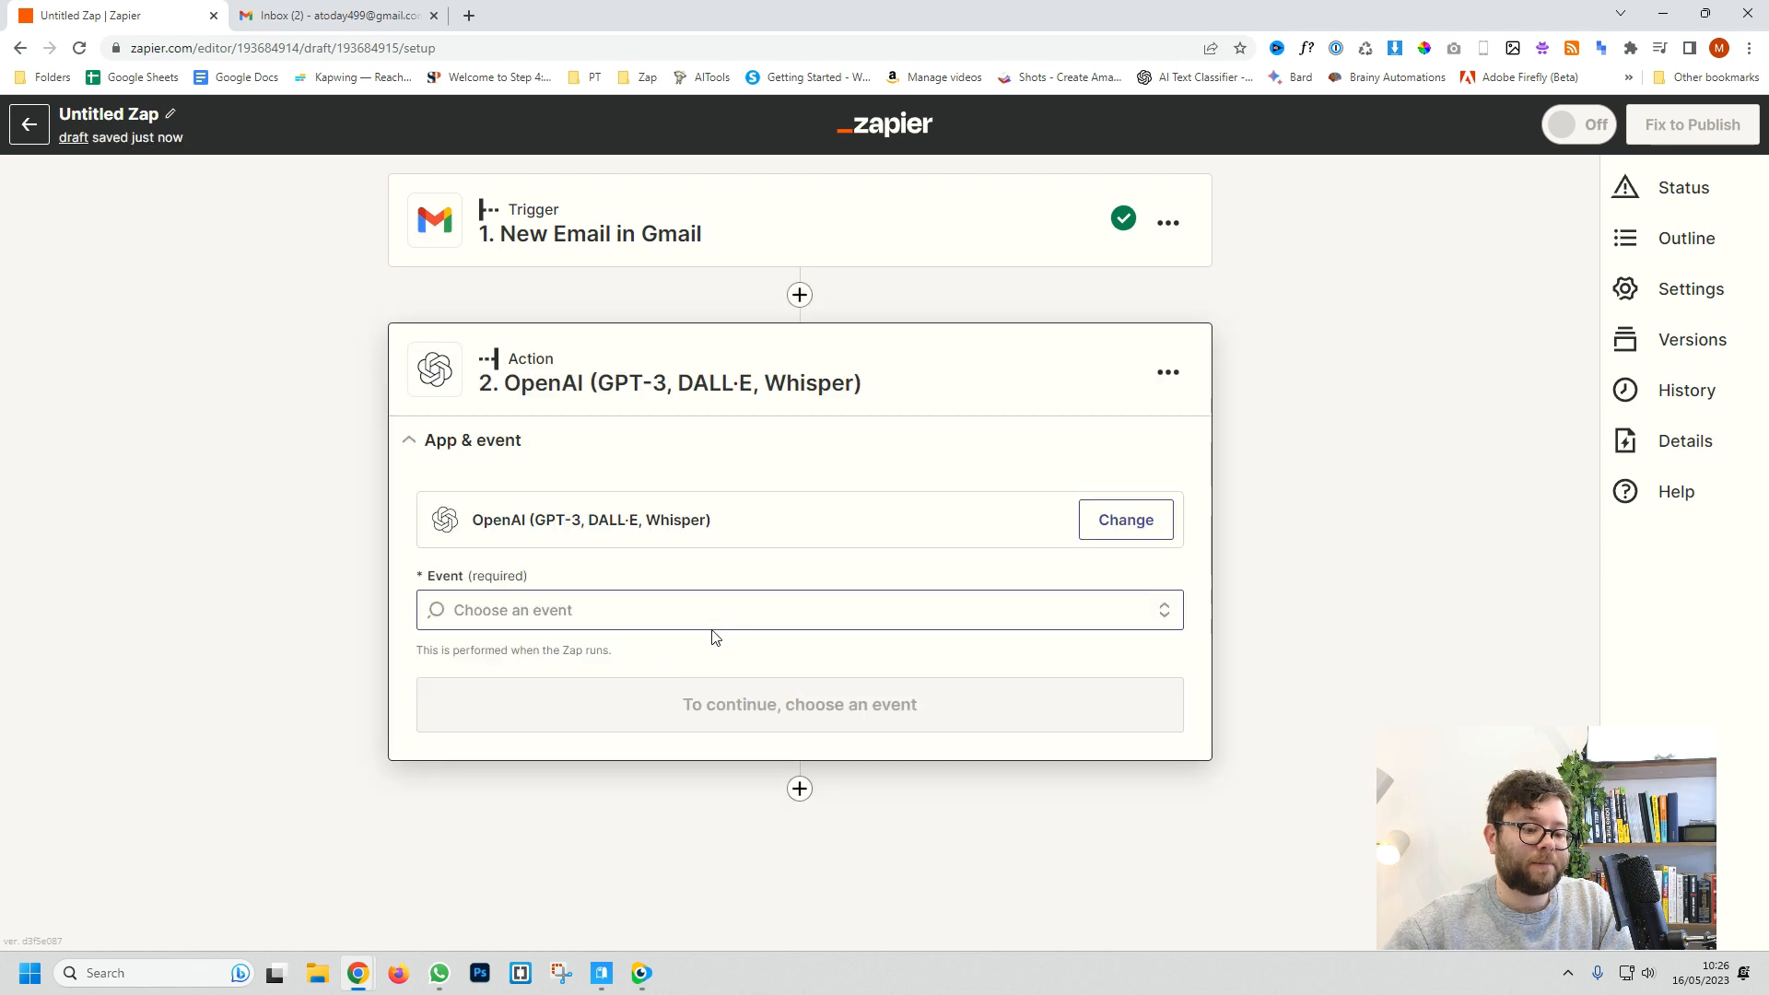
{"action": "left_click", "coordinate": [691, 611]}
{"action": "left_click", "coordinate": [694, 499]}
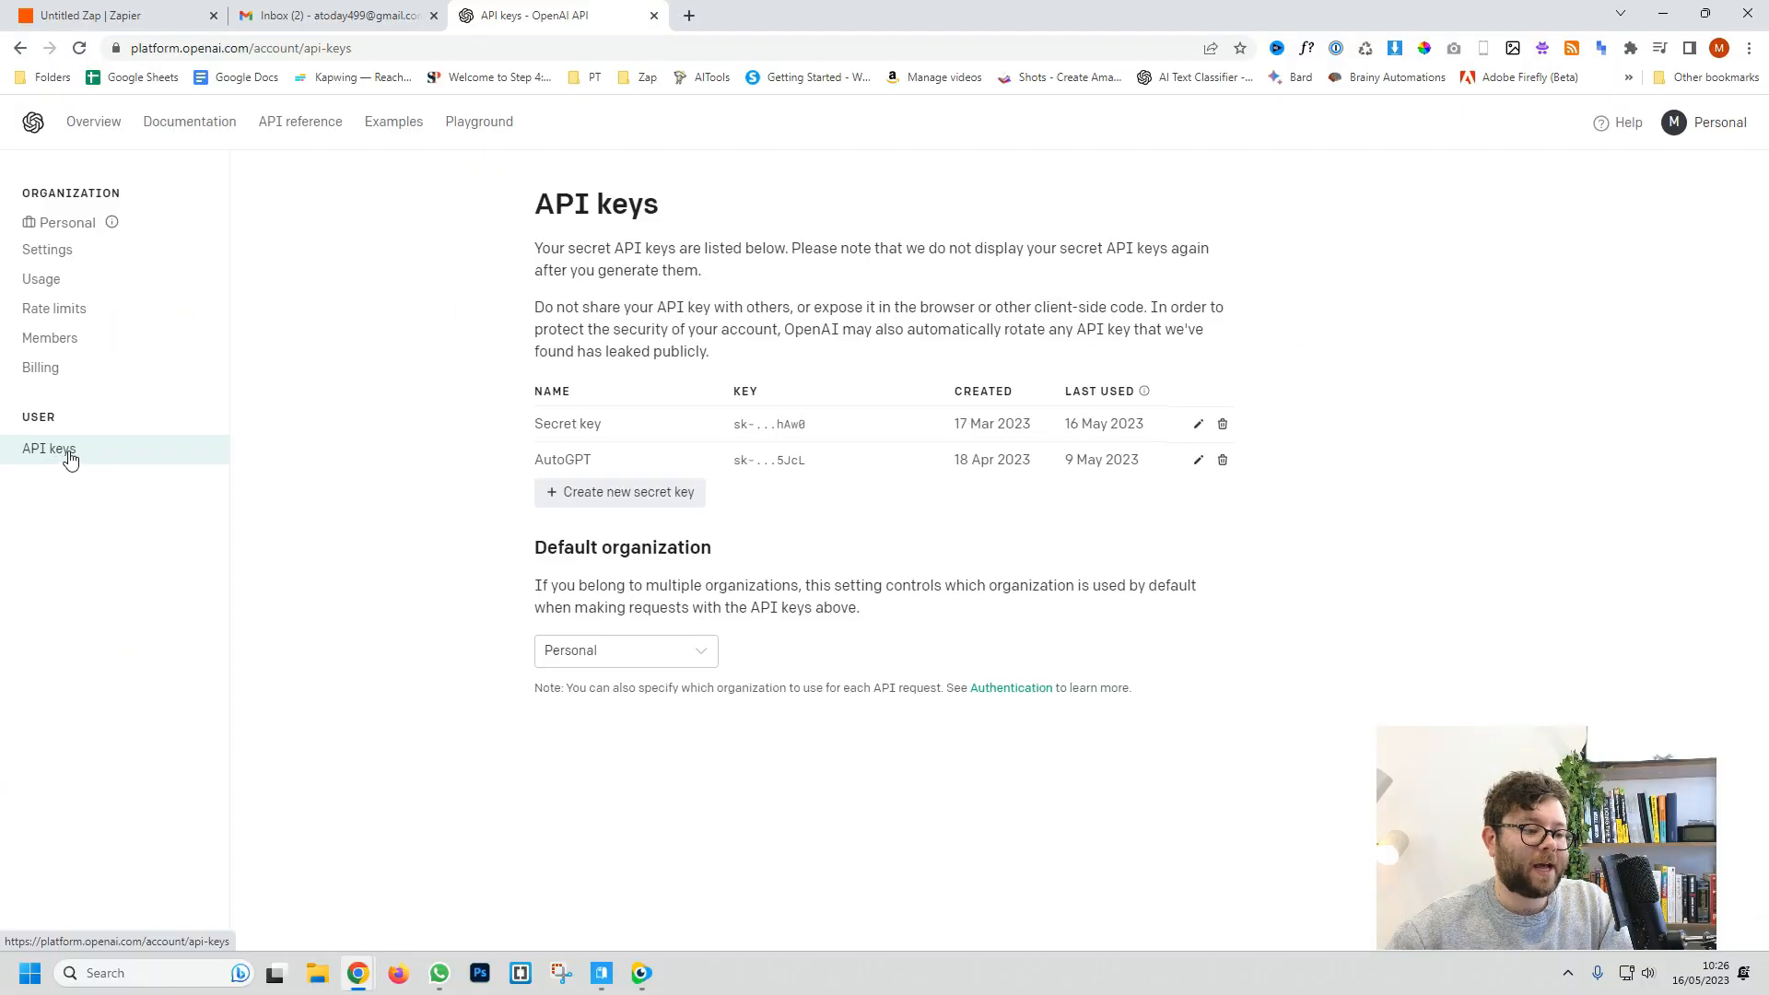
Step: Create an OpenAI secret API key named 'test', copy it, and return to Zapier
{"action": "left_click", "coordinate": [587, 497]}
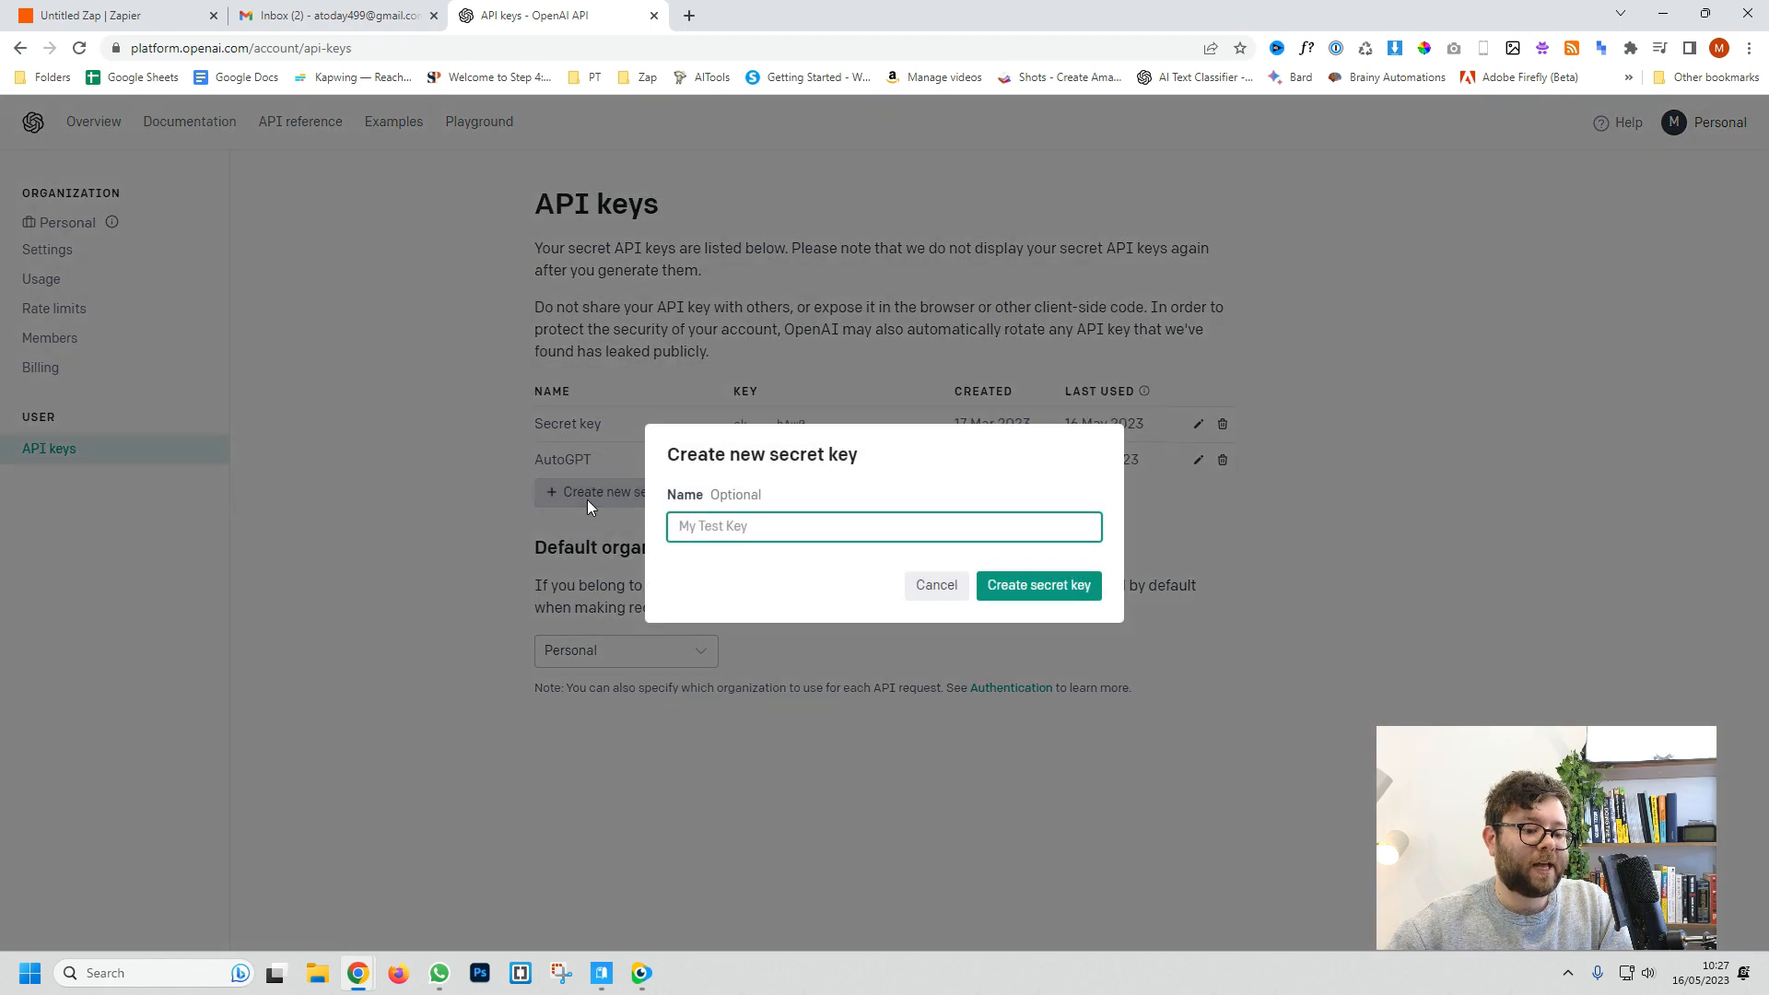
{"action": "type", "text": "test"}
{"action": "key", "text": "Return"}
{"action": "left_click", "coordinate": [1082, 556]}
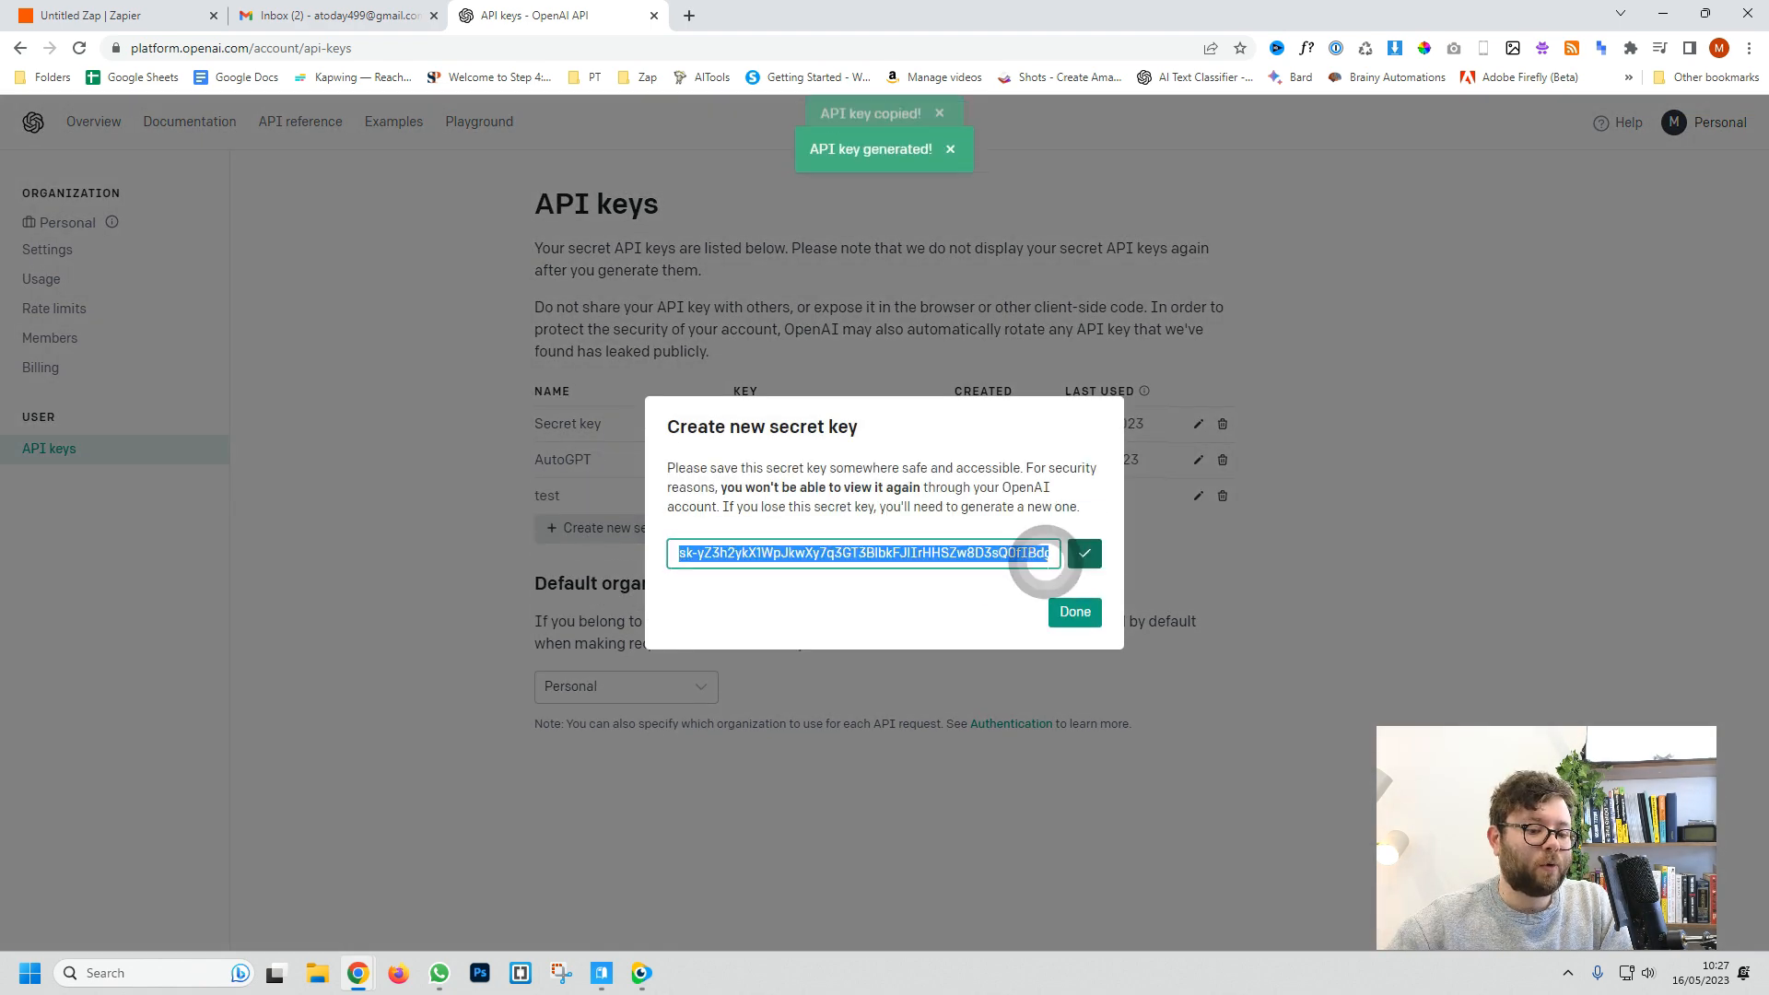
{"action": "key", "text": "ctrl+1"}
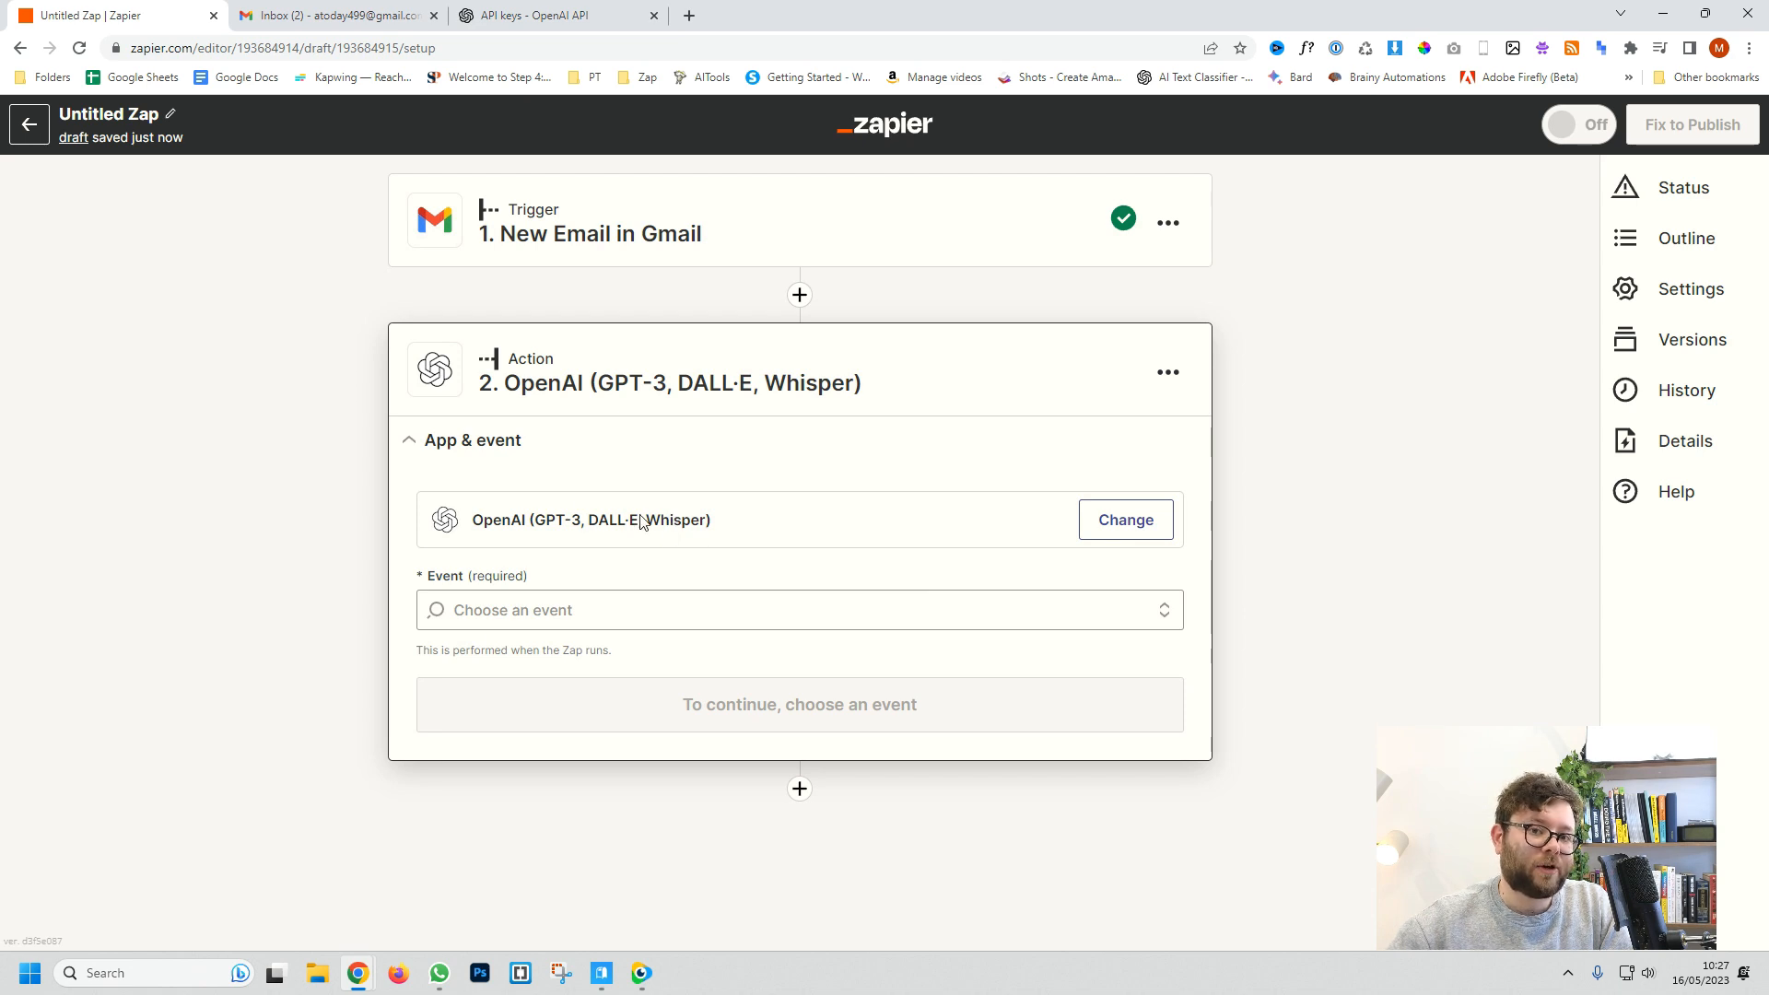
Step: Set the OpenAI event to Send Prompt, confirm the connected OpenAI account, and start the Prompt field
{"action": "left_click", "coordinate": [656, 610]}
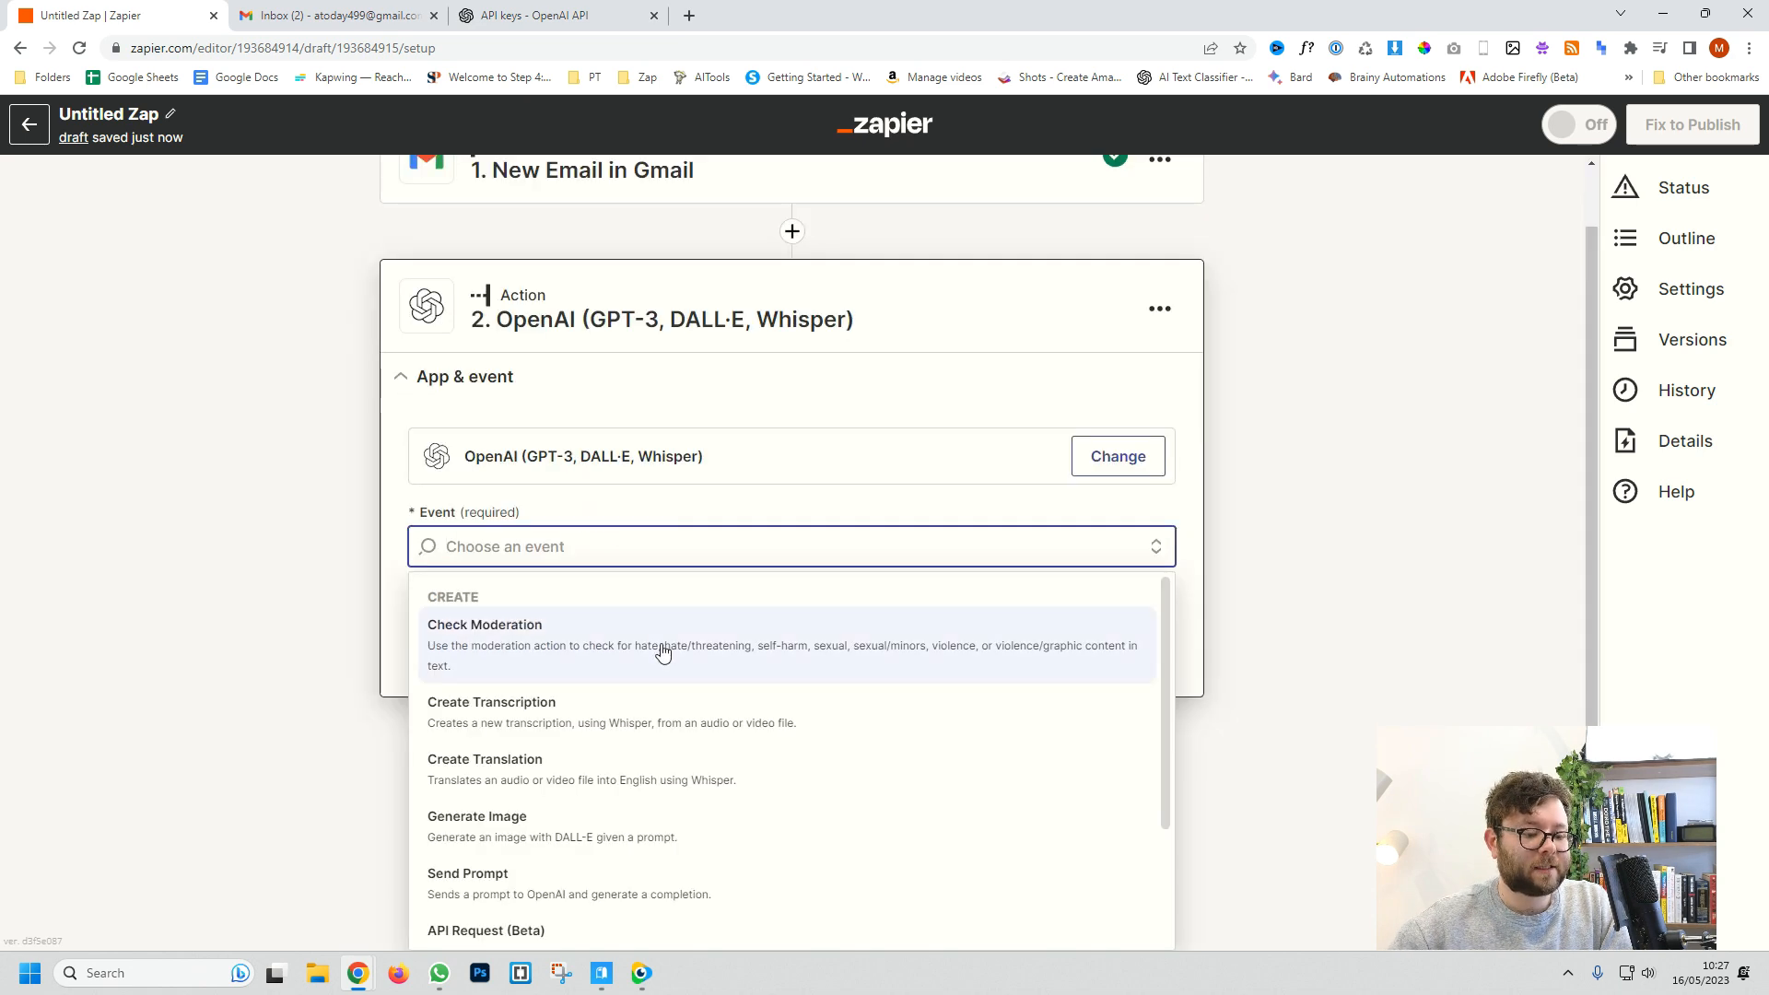
{"action": "scroll", "coordinate": [660, 737], "scroll_direction": "down", "scroll_amount": 1}
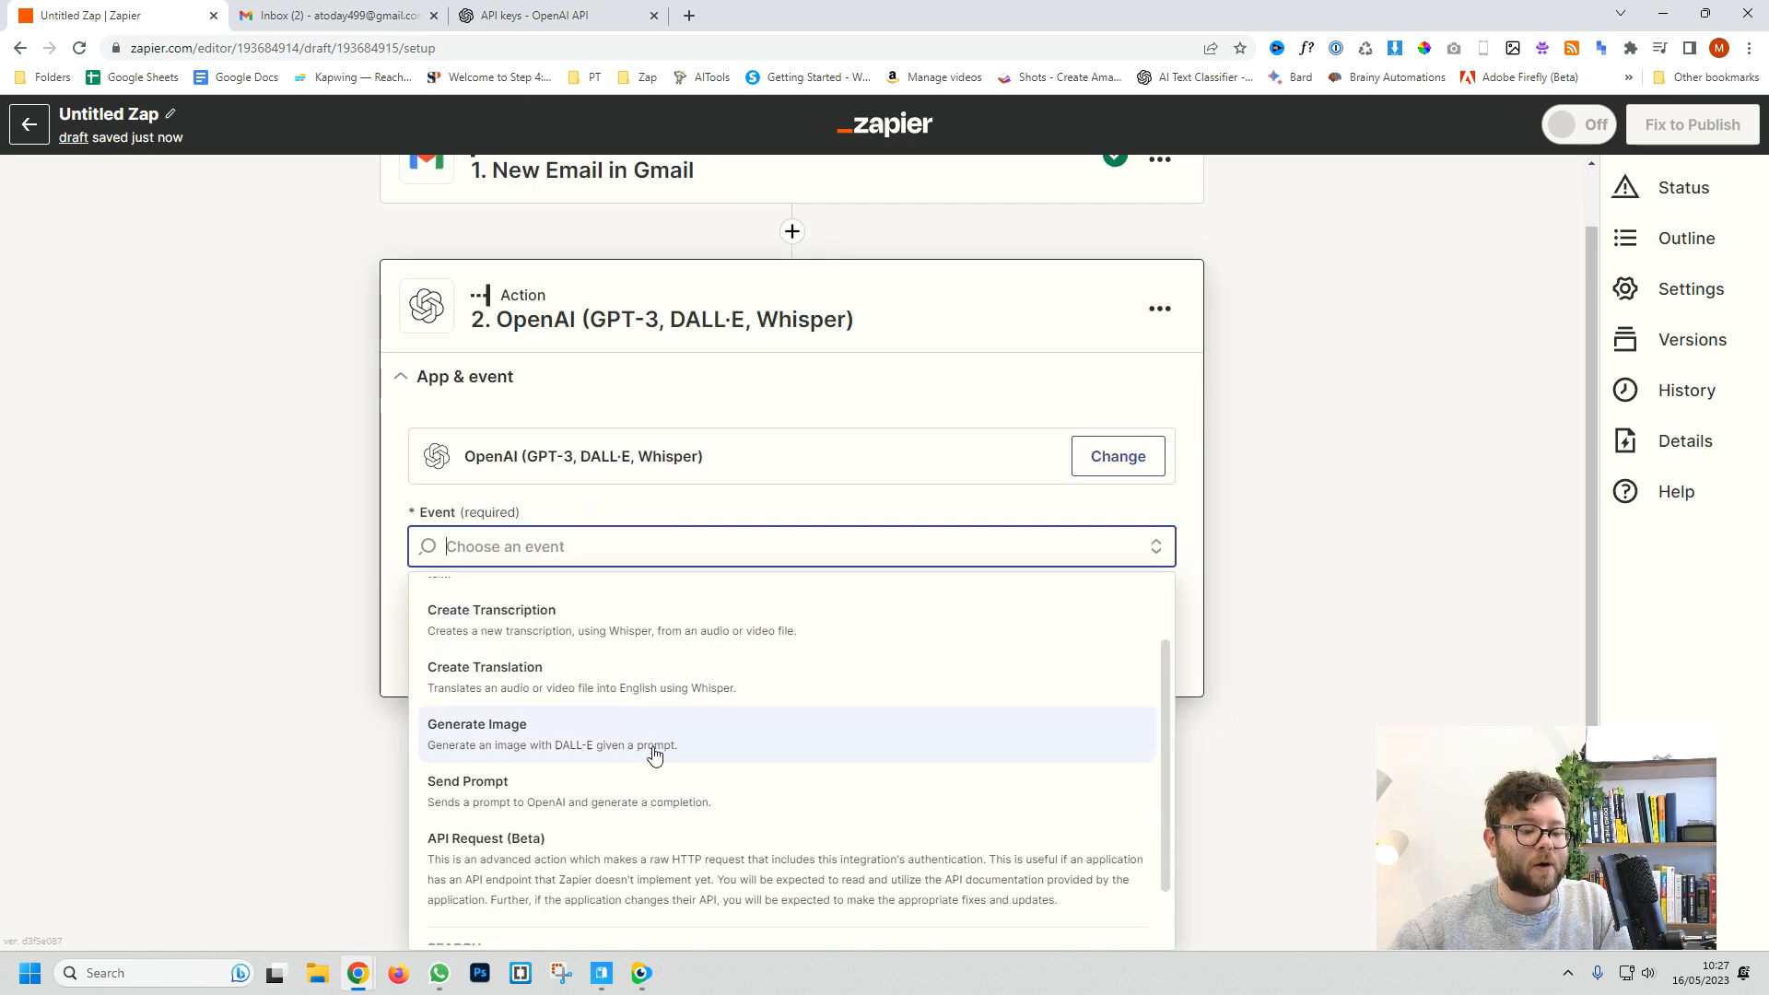
{"action": "left_click", "coordinate": [536, 803]}
{"action": "left_click", "coordinate": [730, 714]}
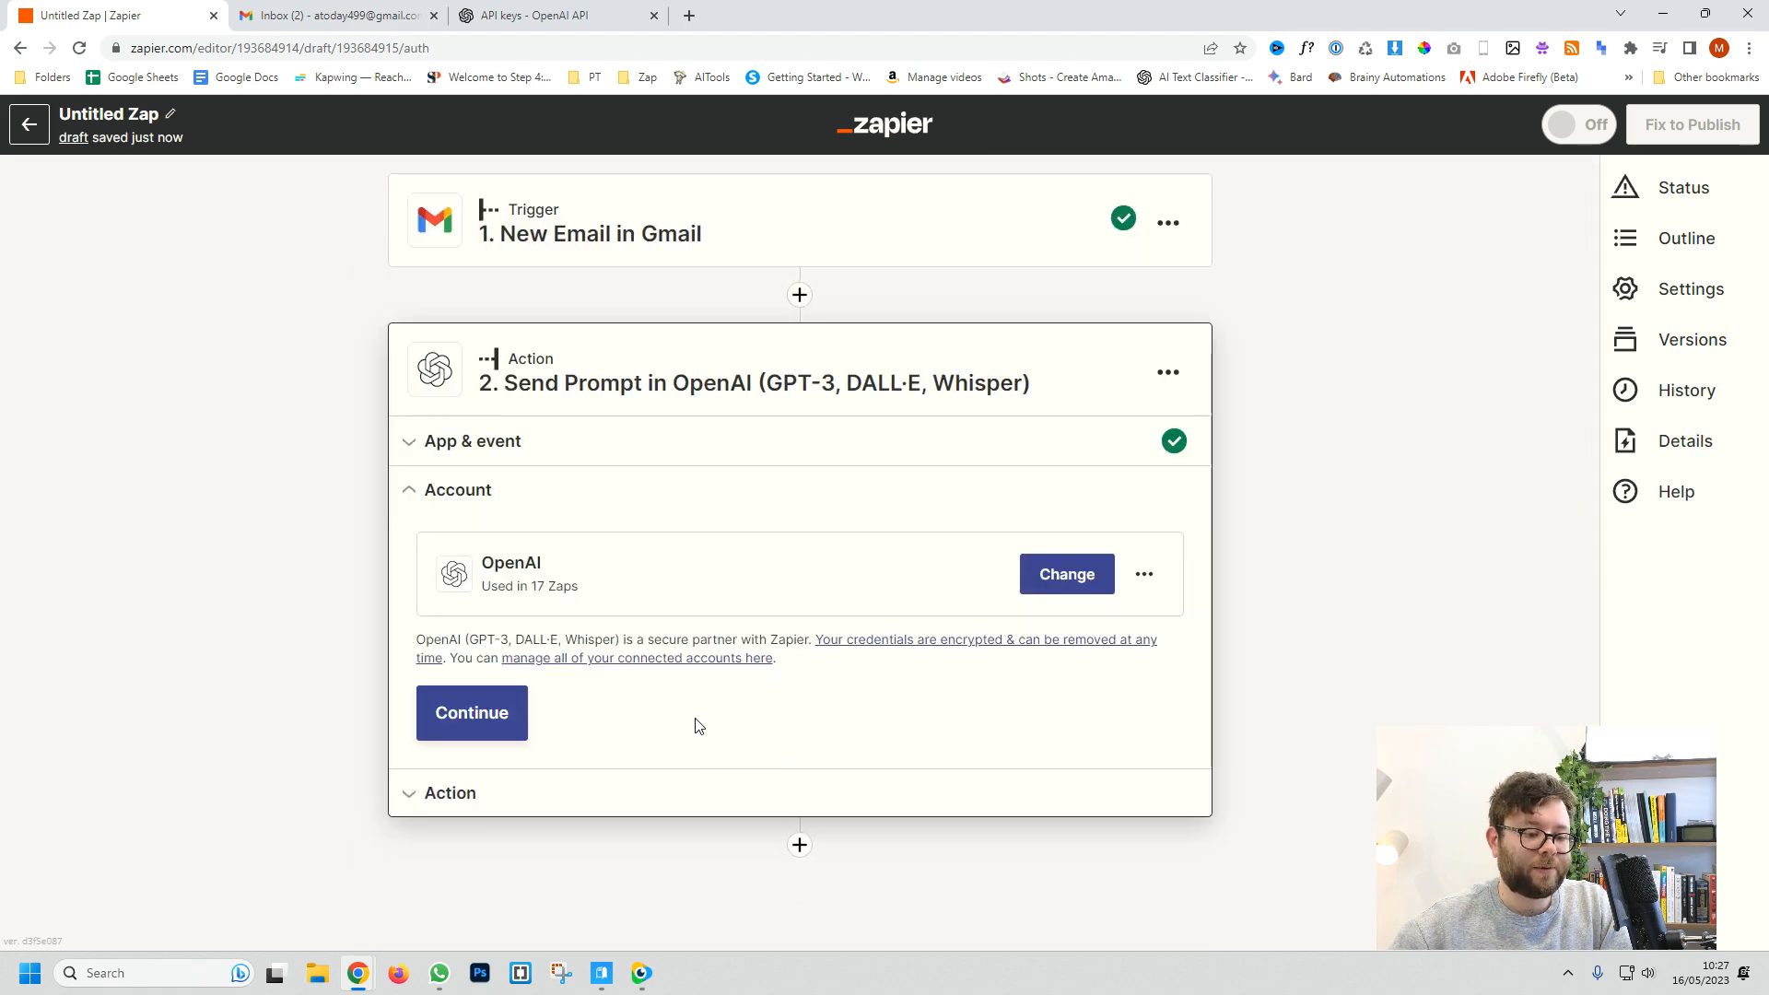
{"action": "left_click", "coordinate": [473, 728]}
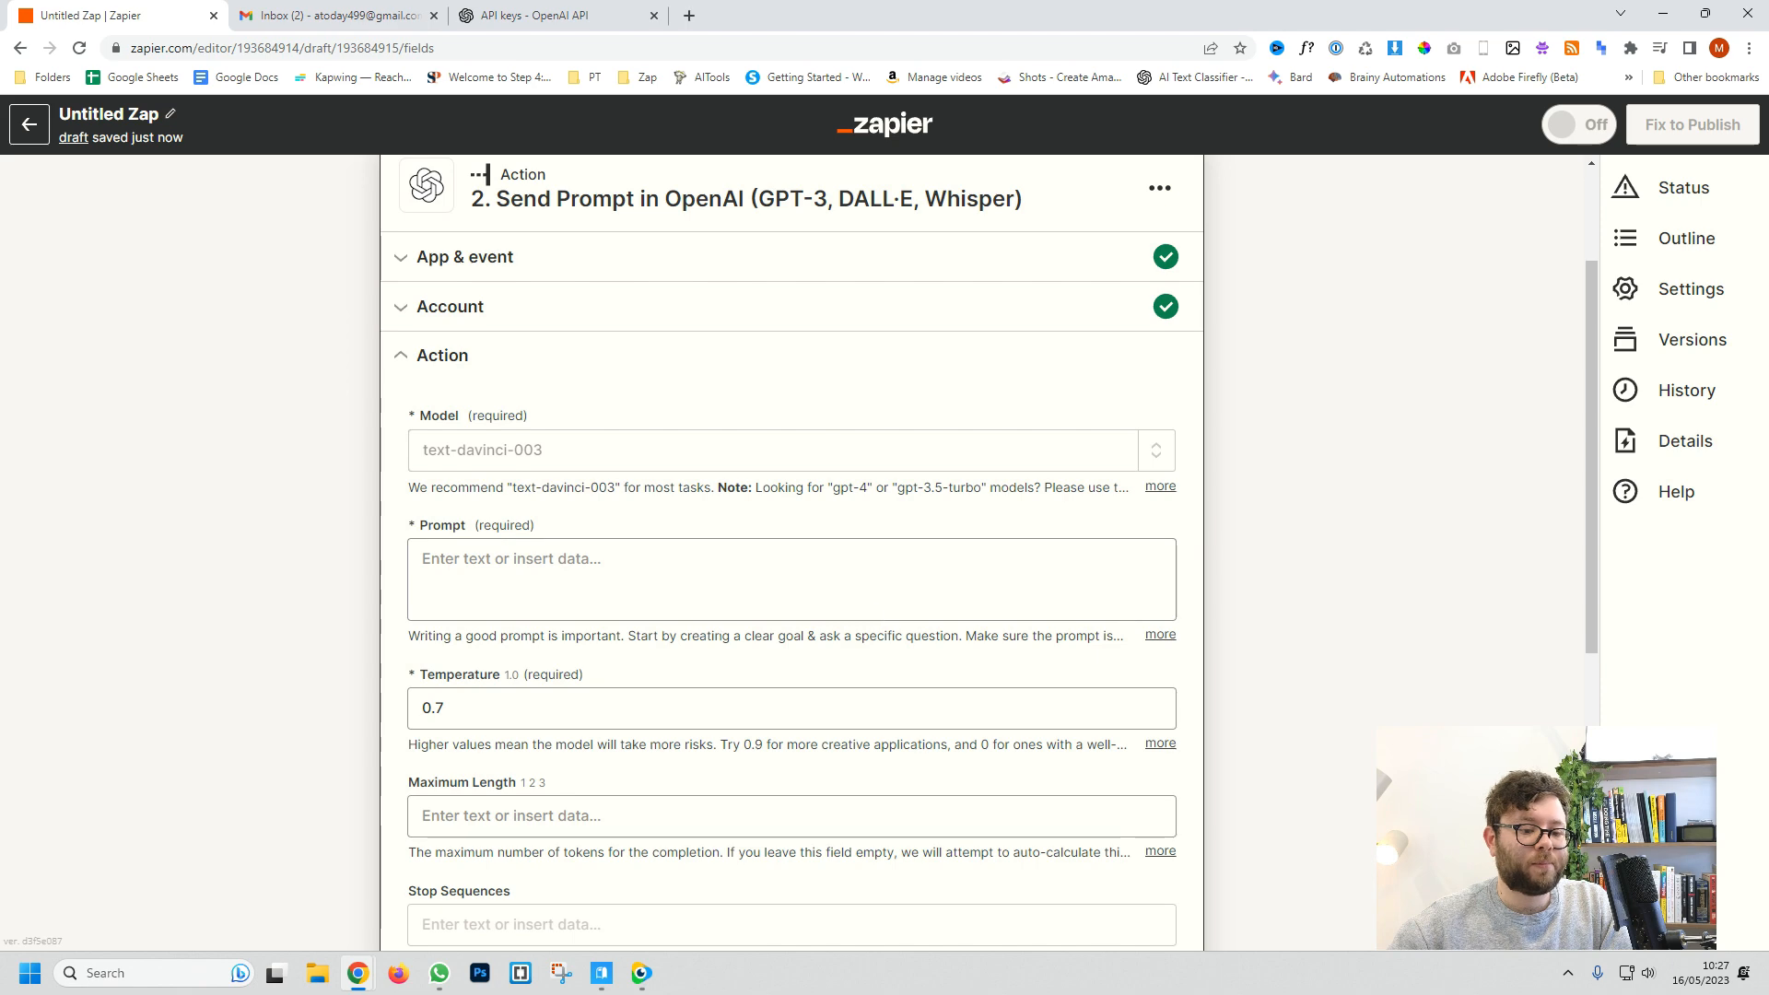
{"action": "scroll", "coordinate": [700, 576], "scroll_direction": "down", "scroll_amount": 1}
{"action": "left_click", "coordinate": [700, 492]}
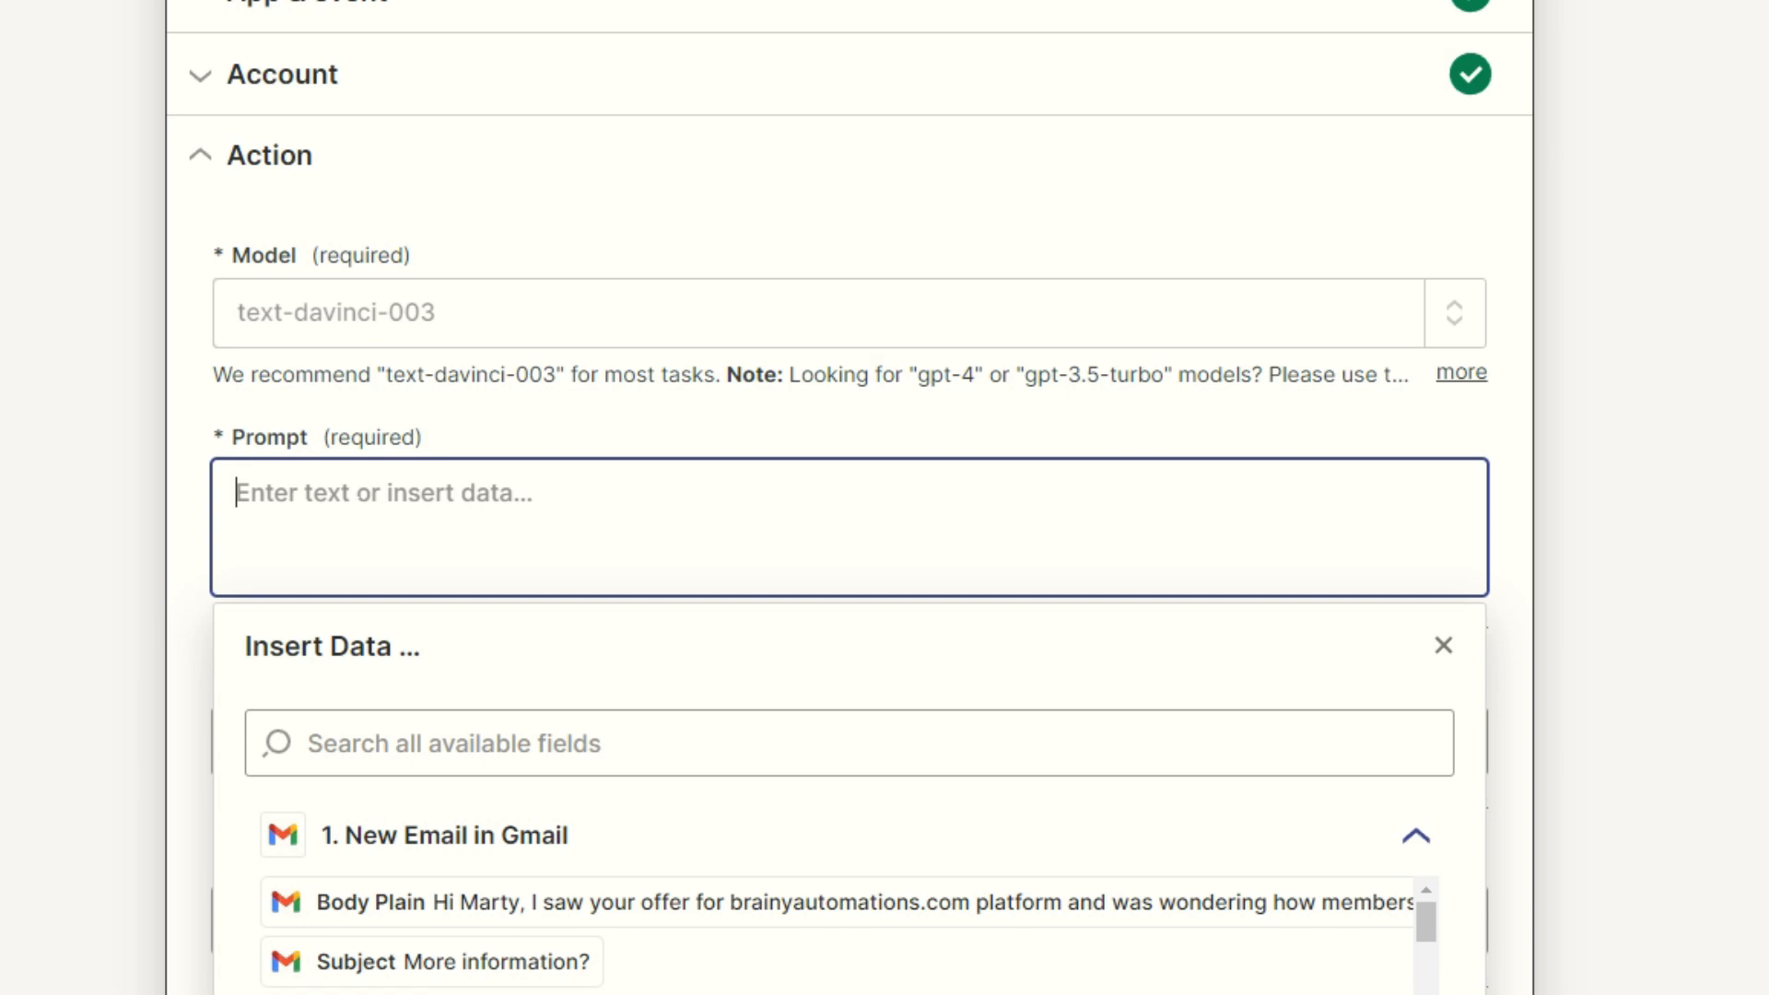
Step: Write the copywriter prompt with Context, Subject line and Body mapped to Gmail Subject and Body Plain
{"action": "type", "text": "You are a professional extroverted copywriter. Respond to"}
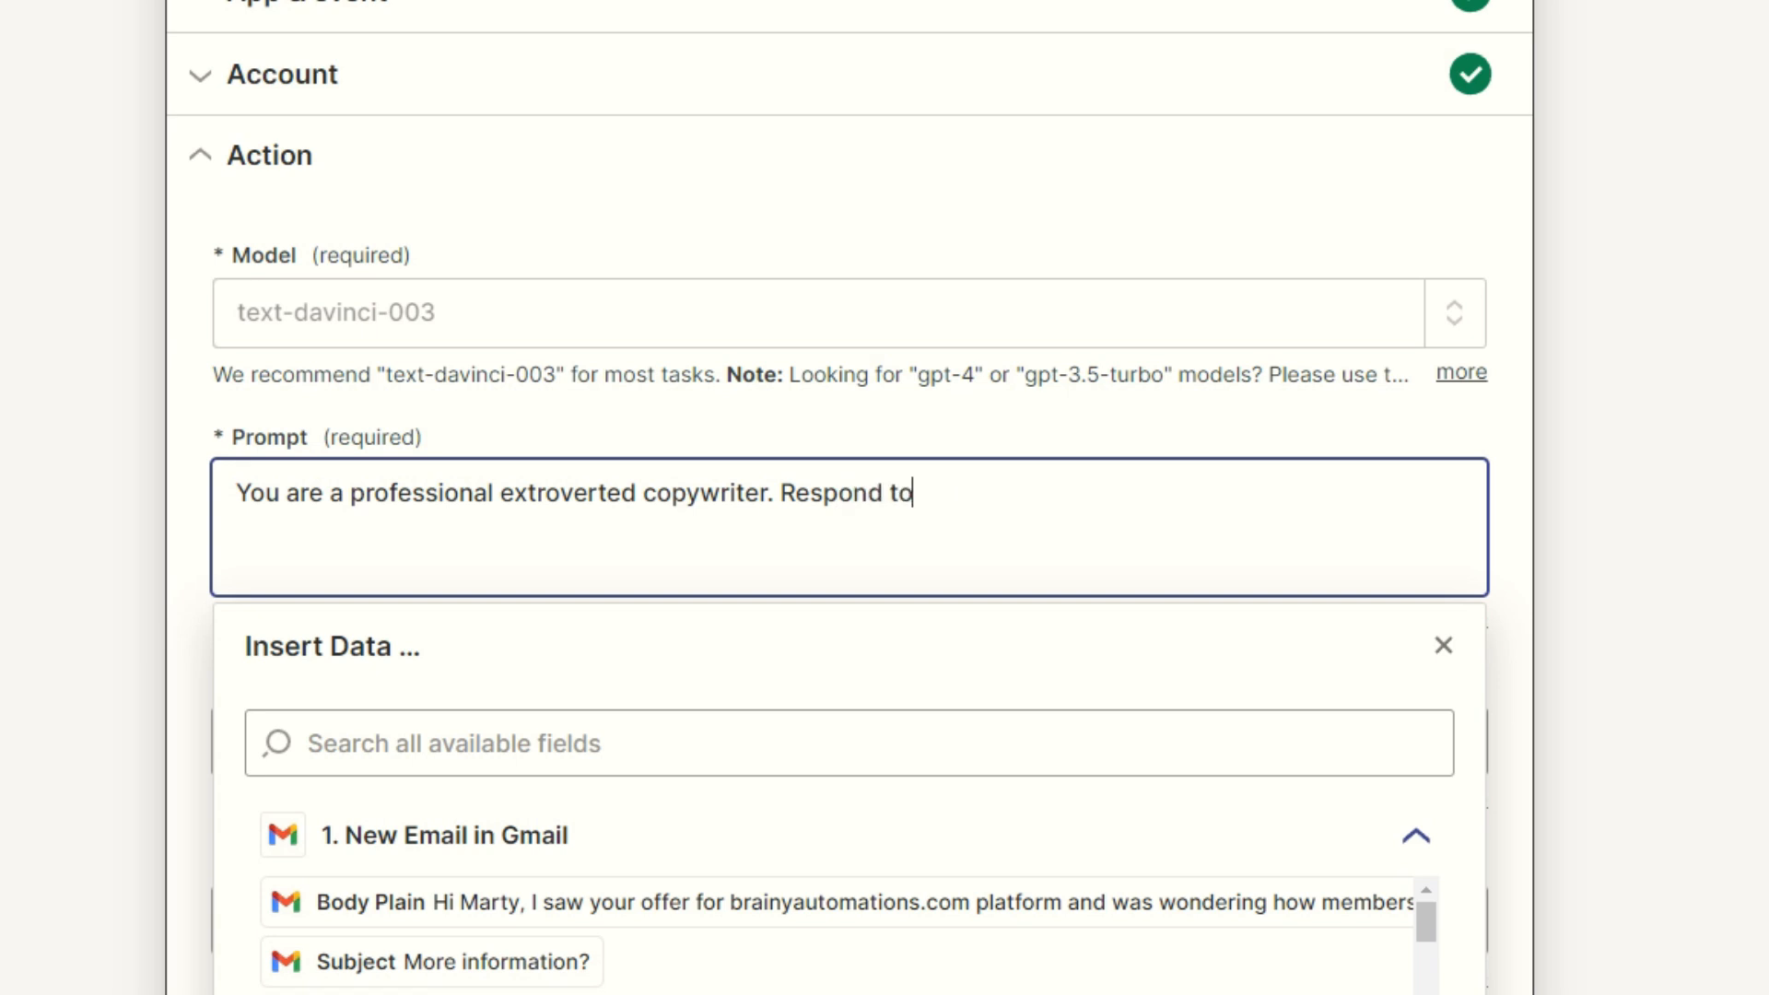
{"action": "type", "text": " this email:"}
{"action": "key", "text": "Return"}
{"action": "key", "text": "Return"}
{"action": "type", "text": "Con"}
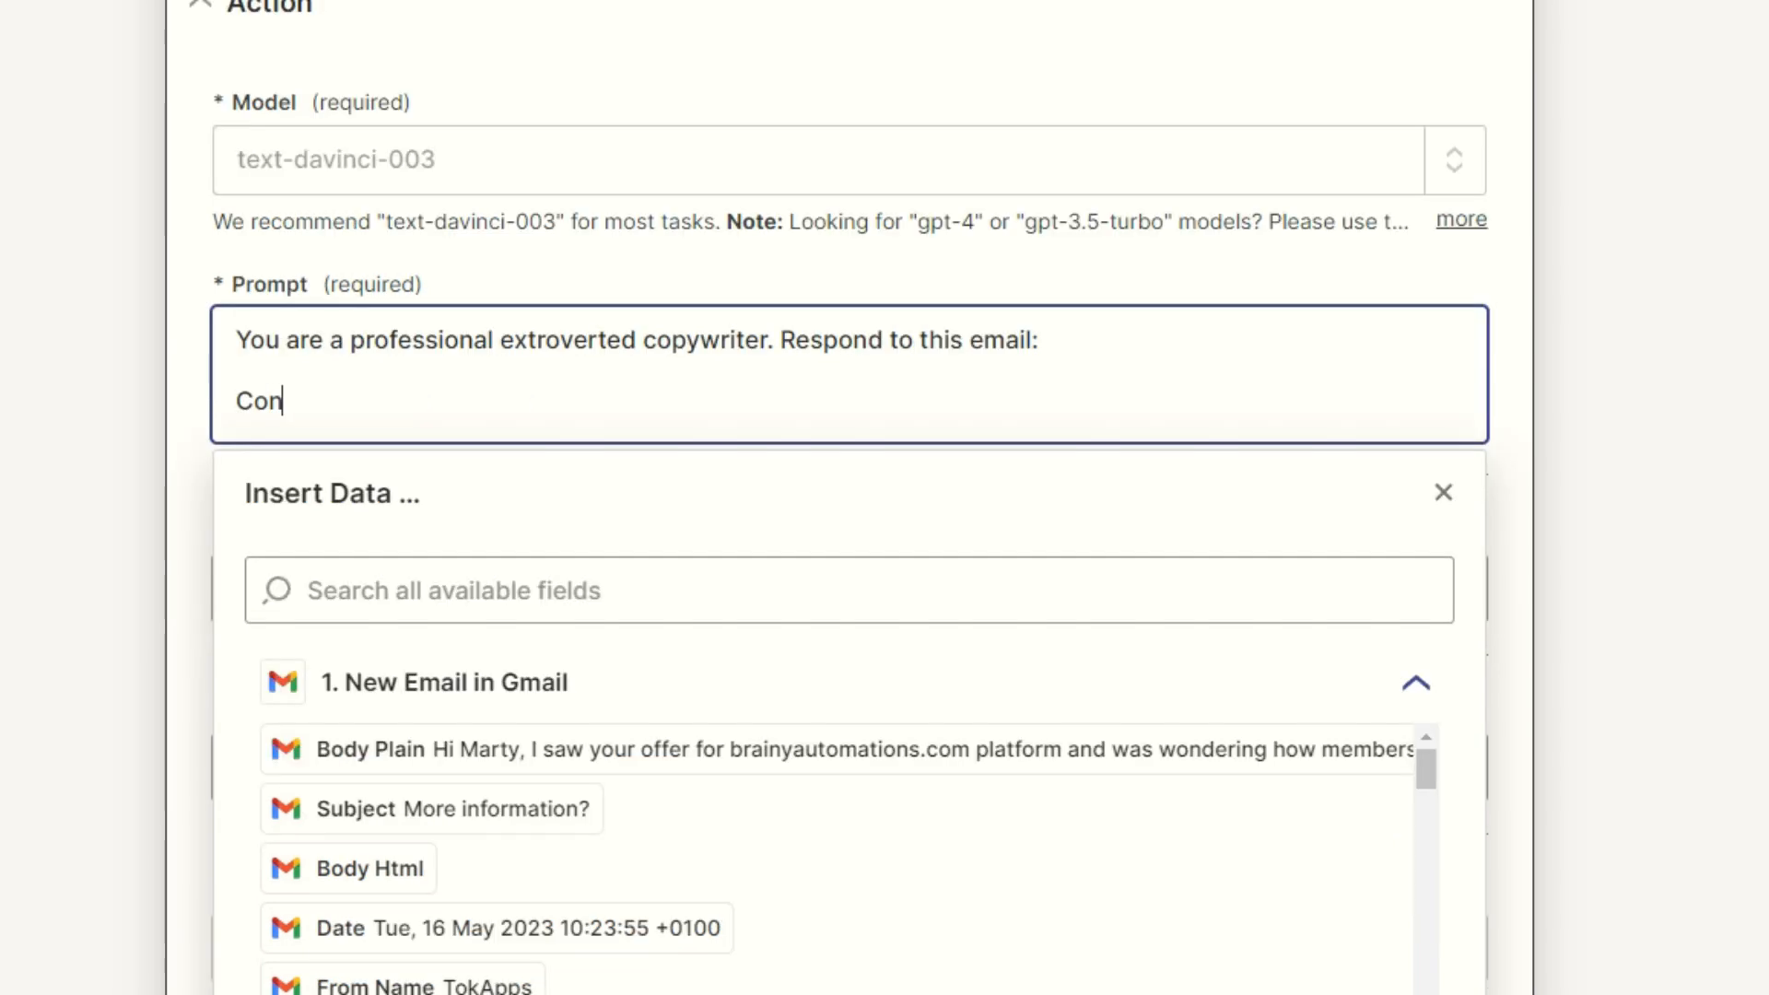
{"action": "type", "text": "text:"}
{"action": "key", "text": "Return"}
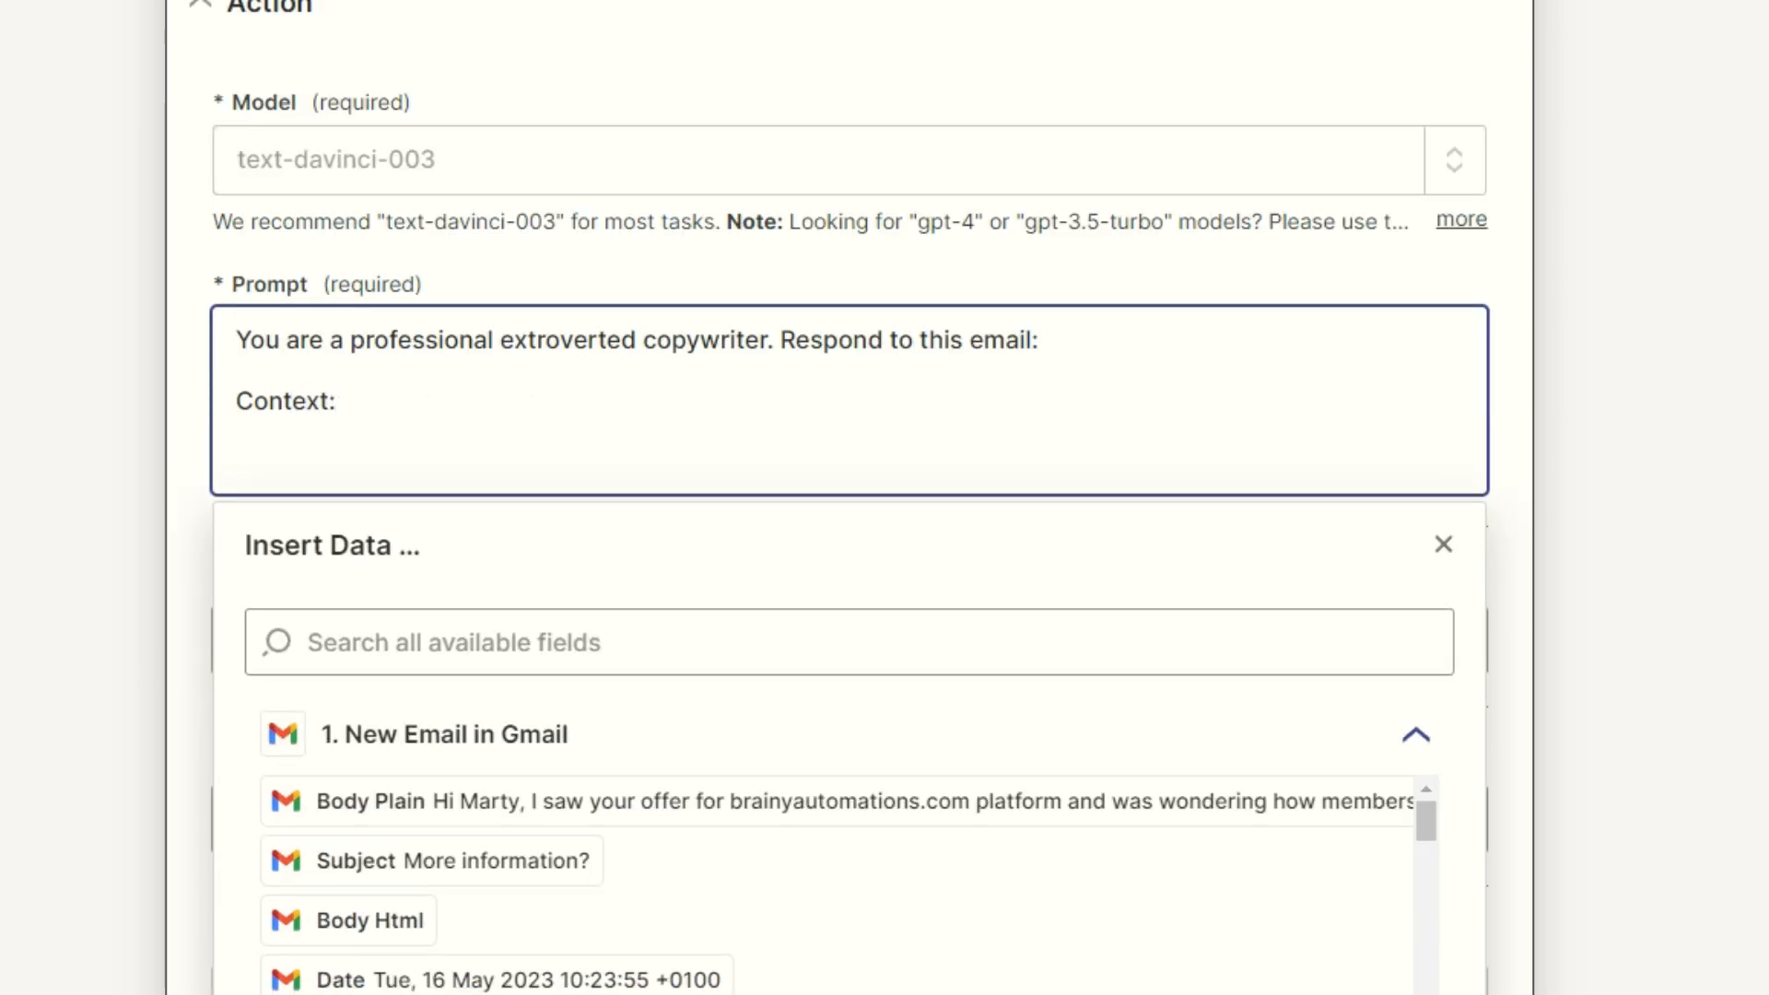
{"action": "type", "text": "Subject li"}
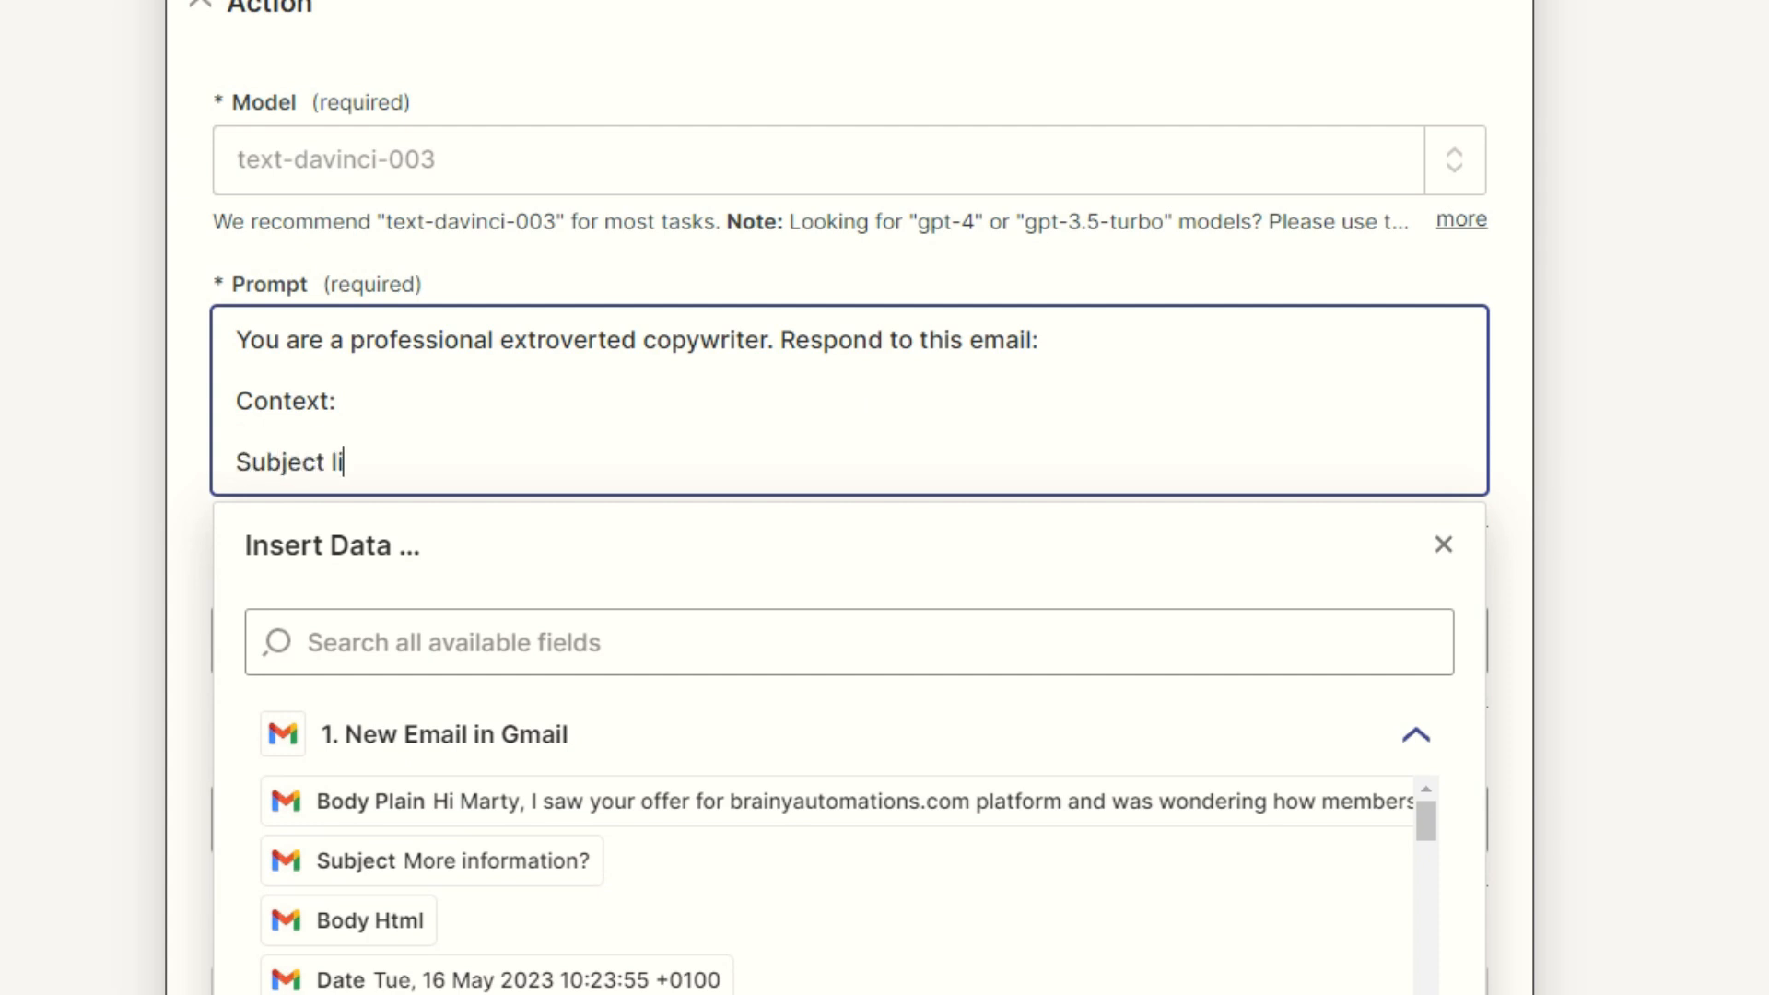
{"action": "type", "text": "ne:"}
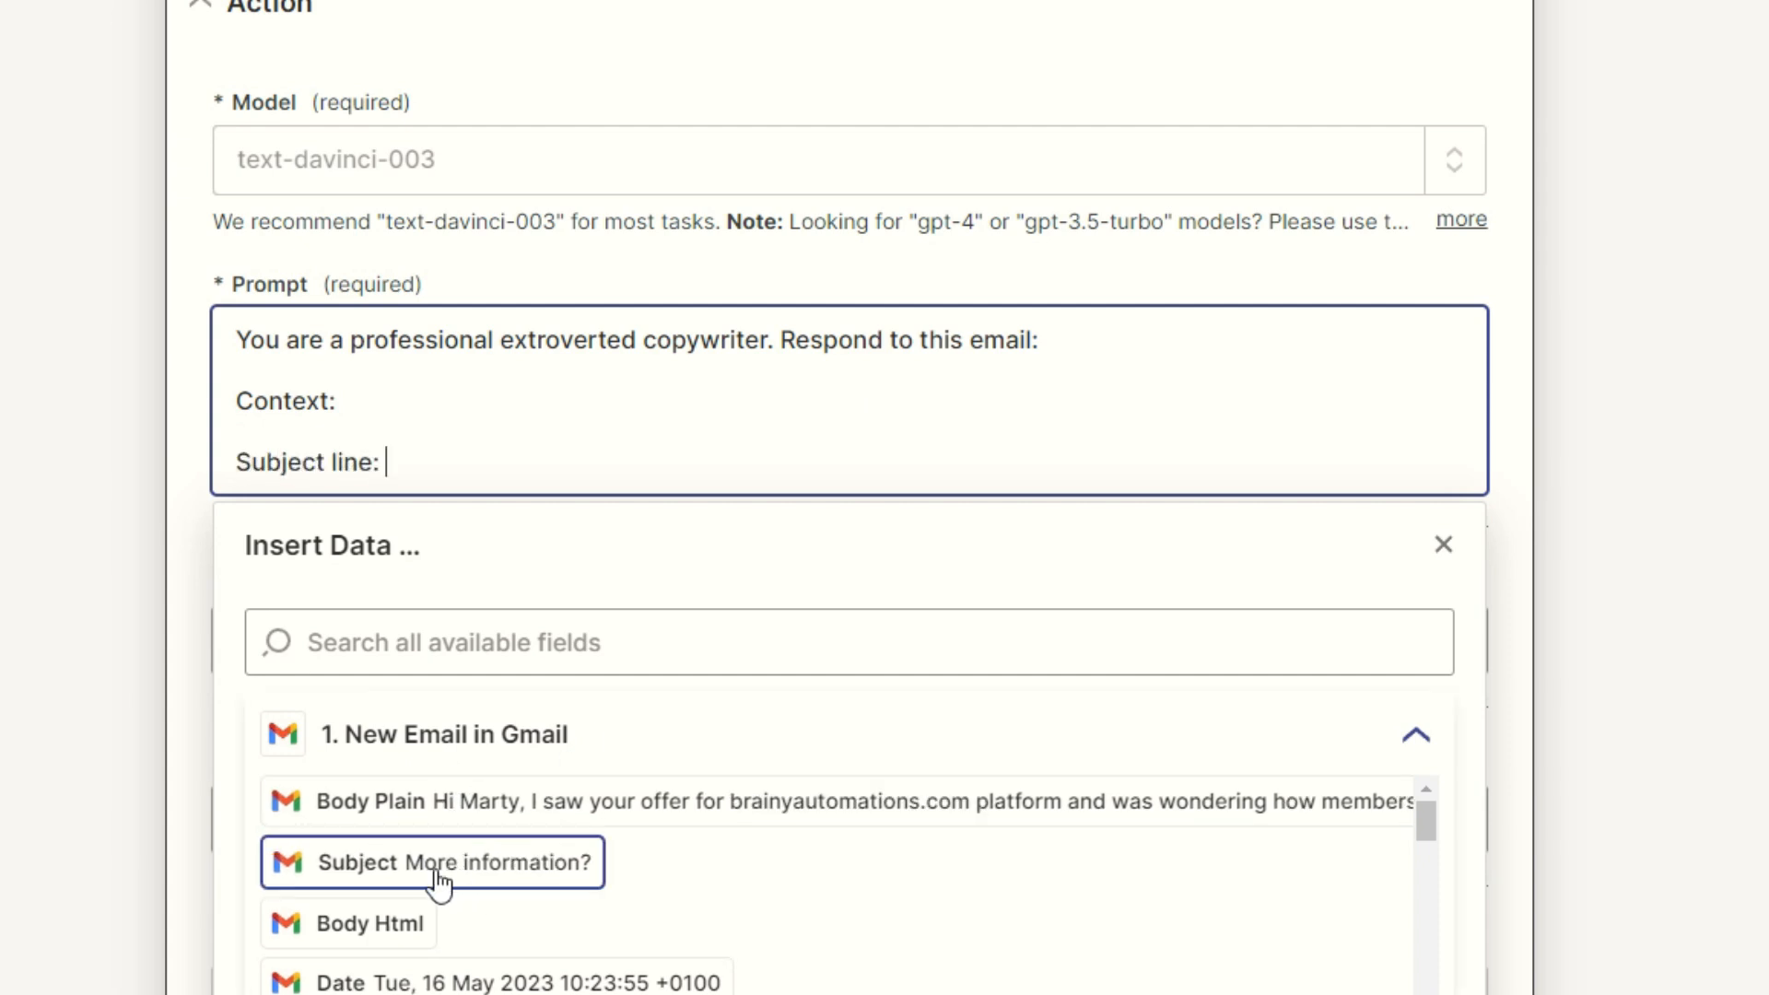
{"action": "left_click", "coordinate": [396, 877]}
{"action": "key", "text": "Return"}
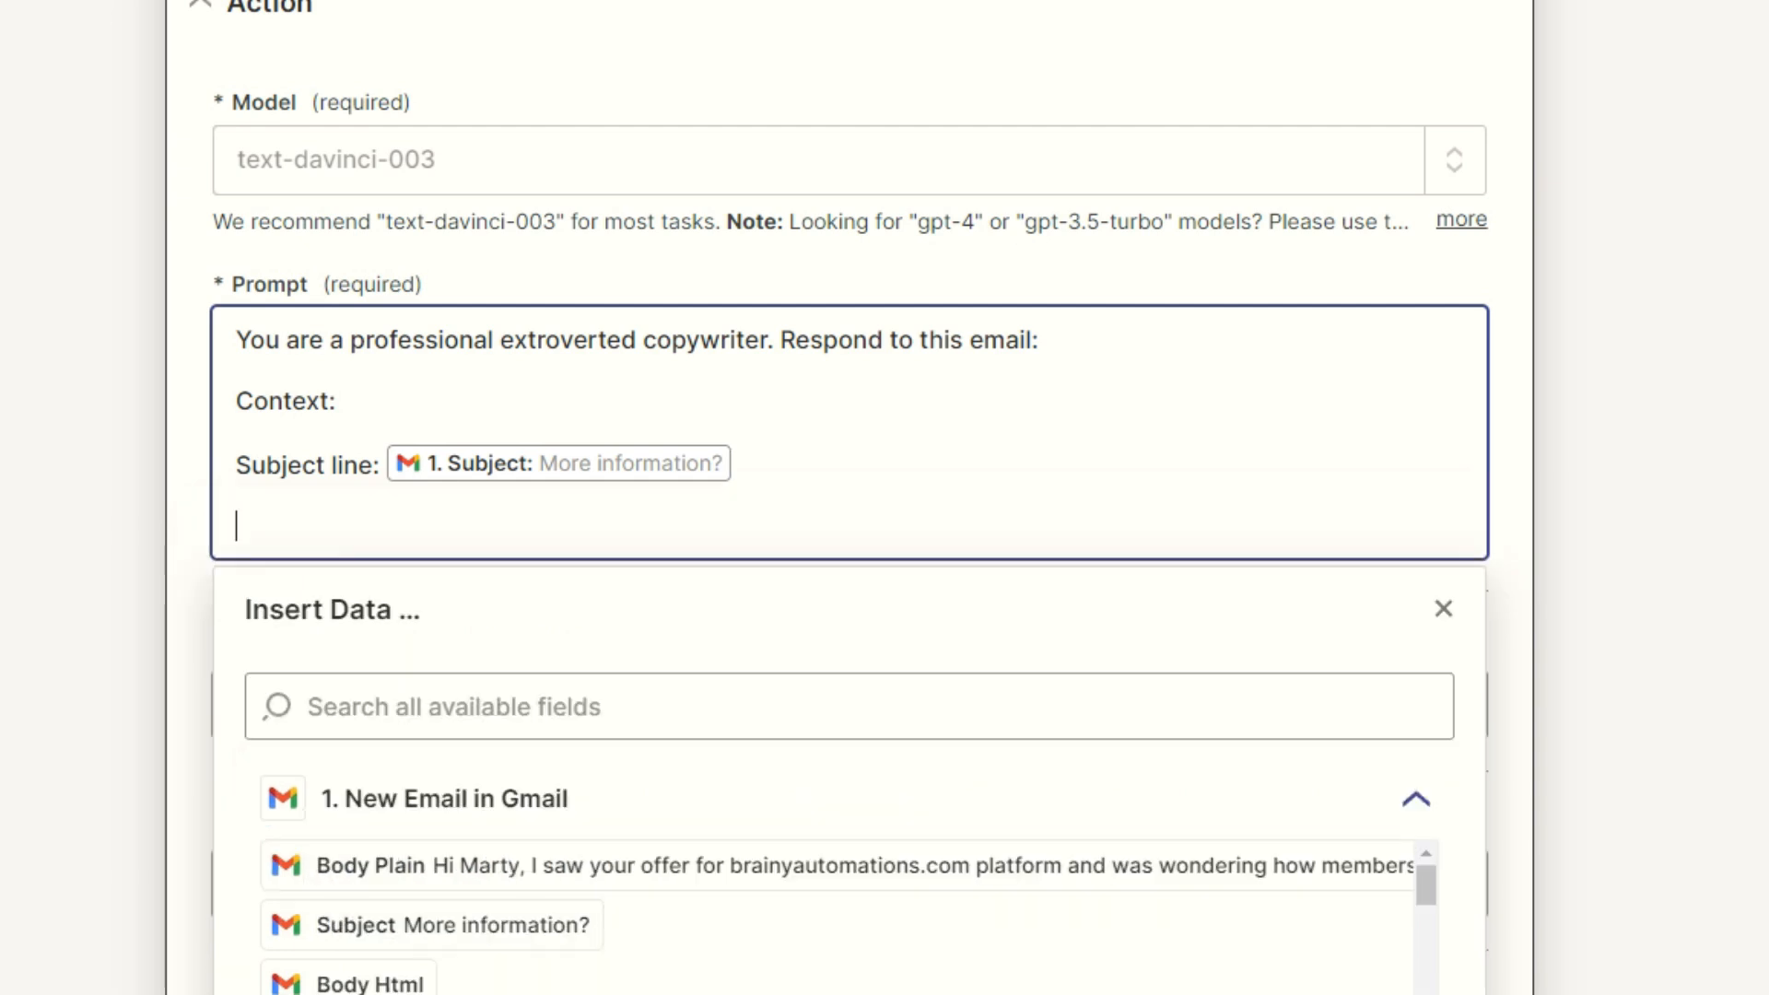
{"action": "type", "text": "Body:"}
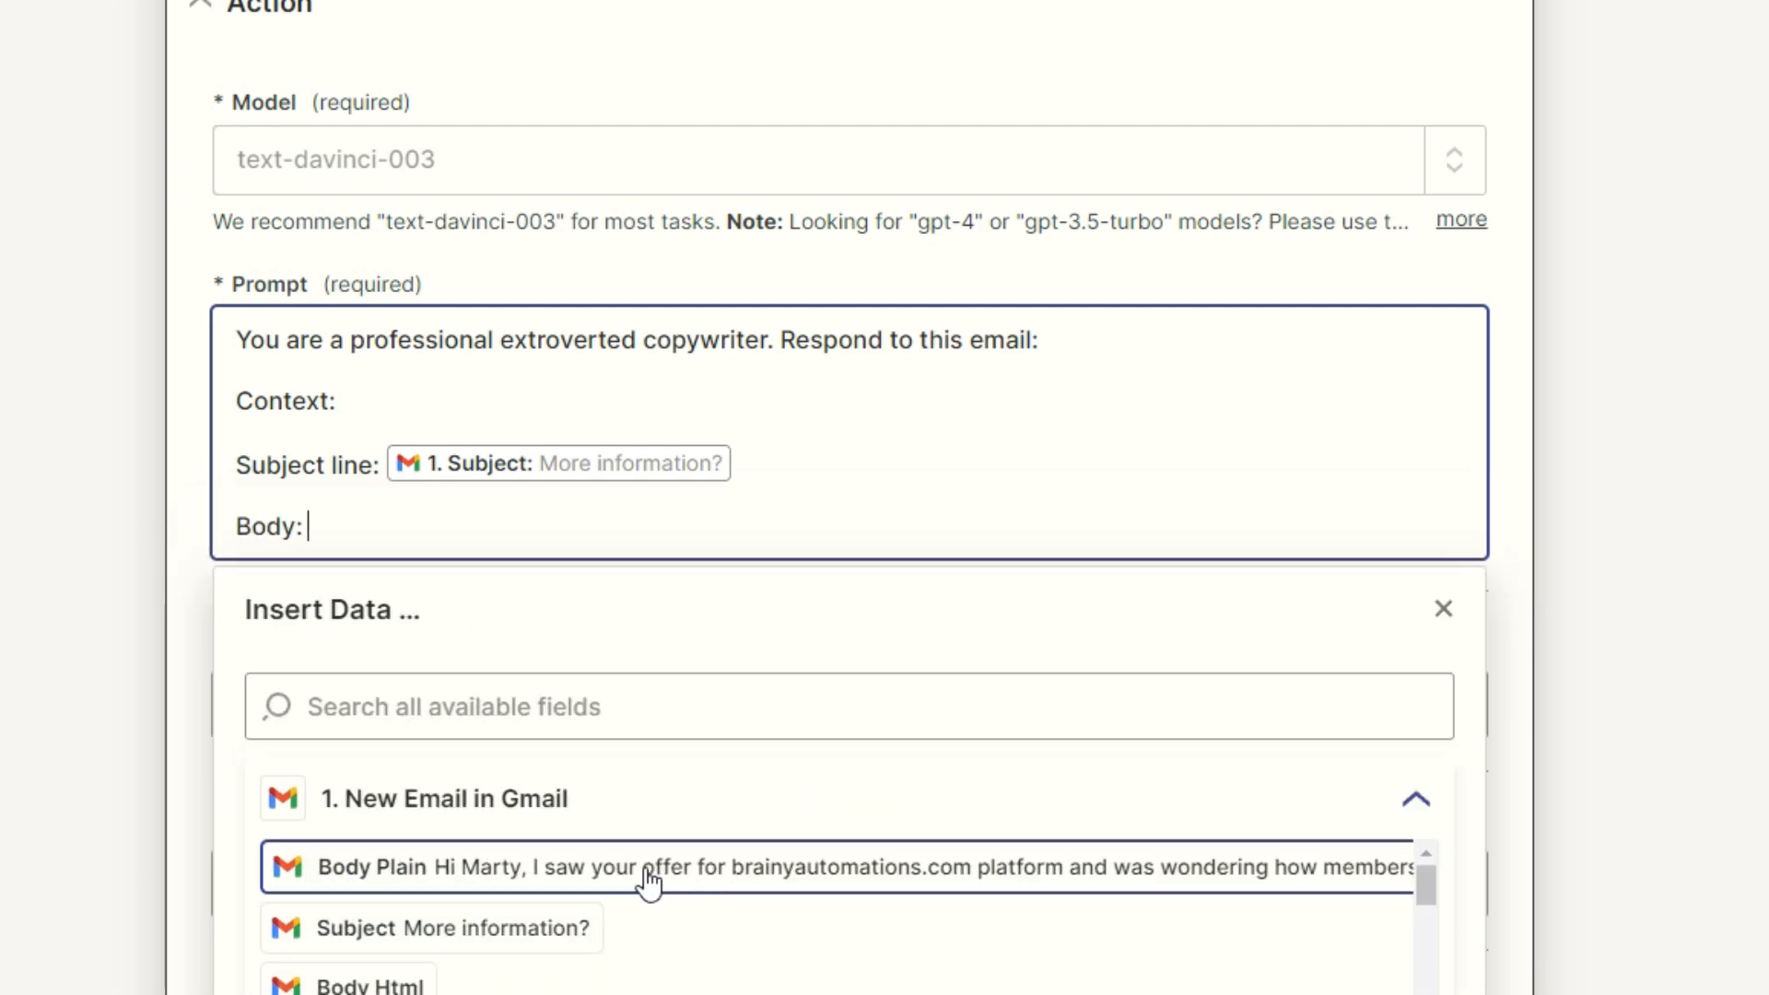
{"action": "left_click", "coordinate": [632, 884]}
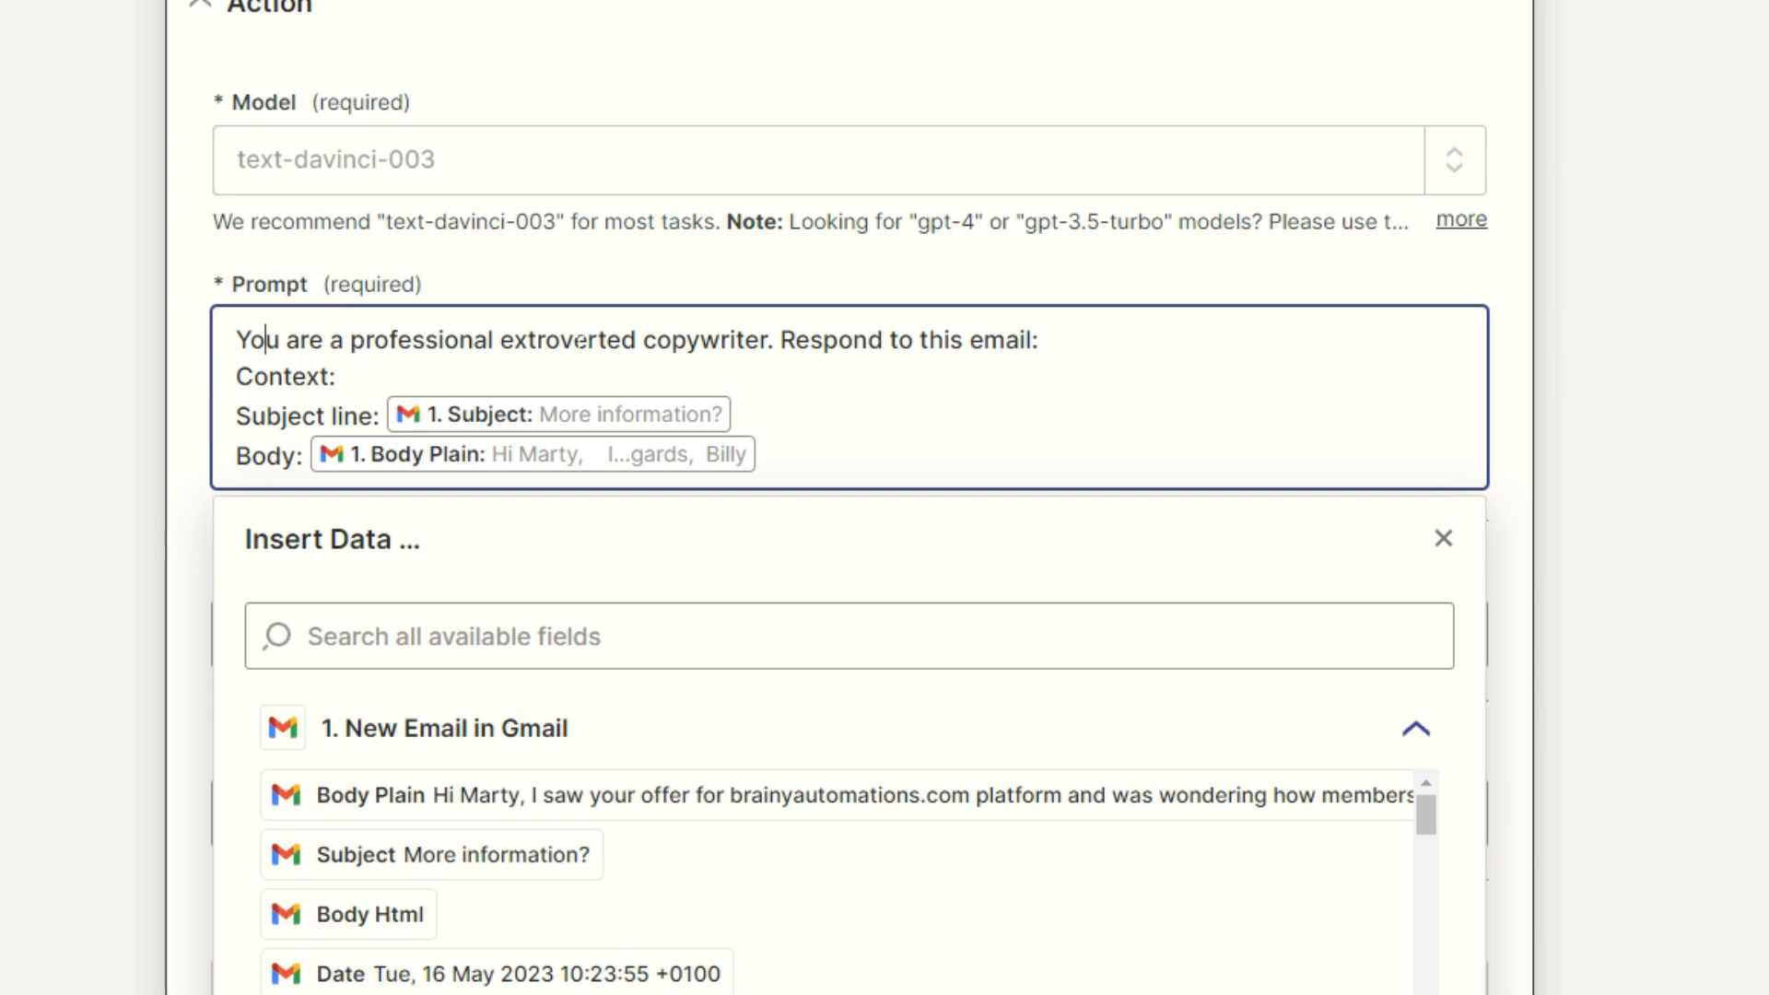
Step: Add the copywriter's name 'from Brainyautomations.com' after 'copywriter' and a blank line before Context:
{"action": "left_click", "coordinate": [768, 340]}
{"action": "type", "text": "called Marty"}
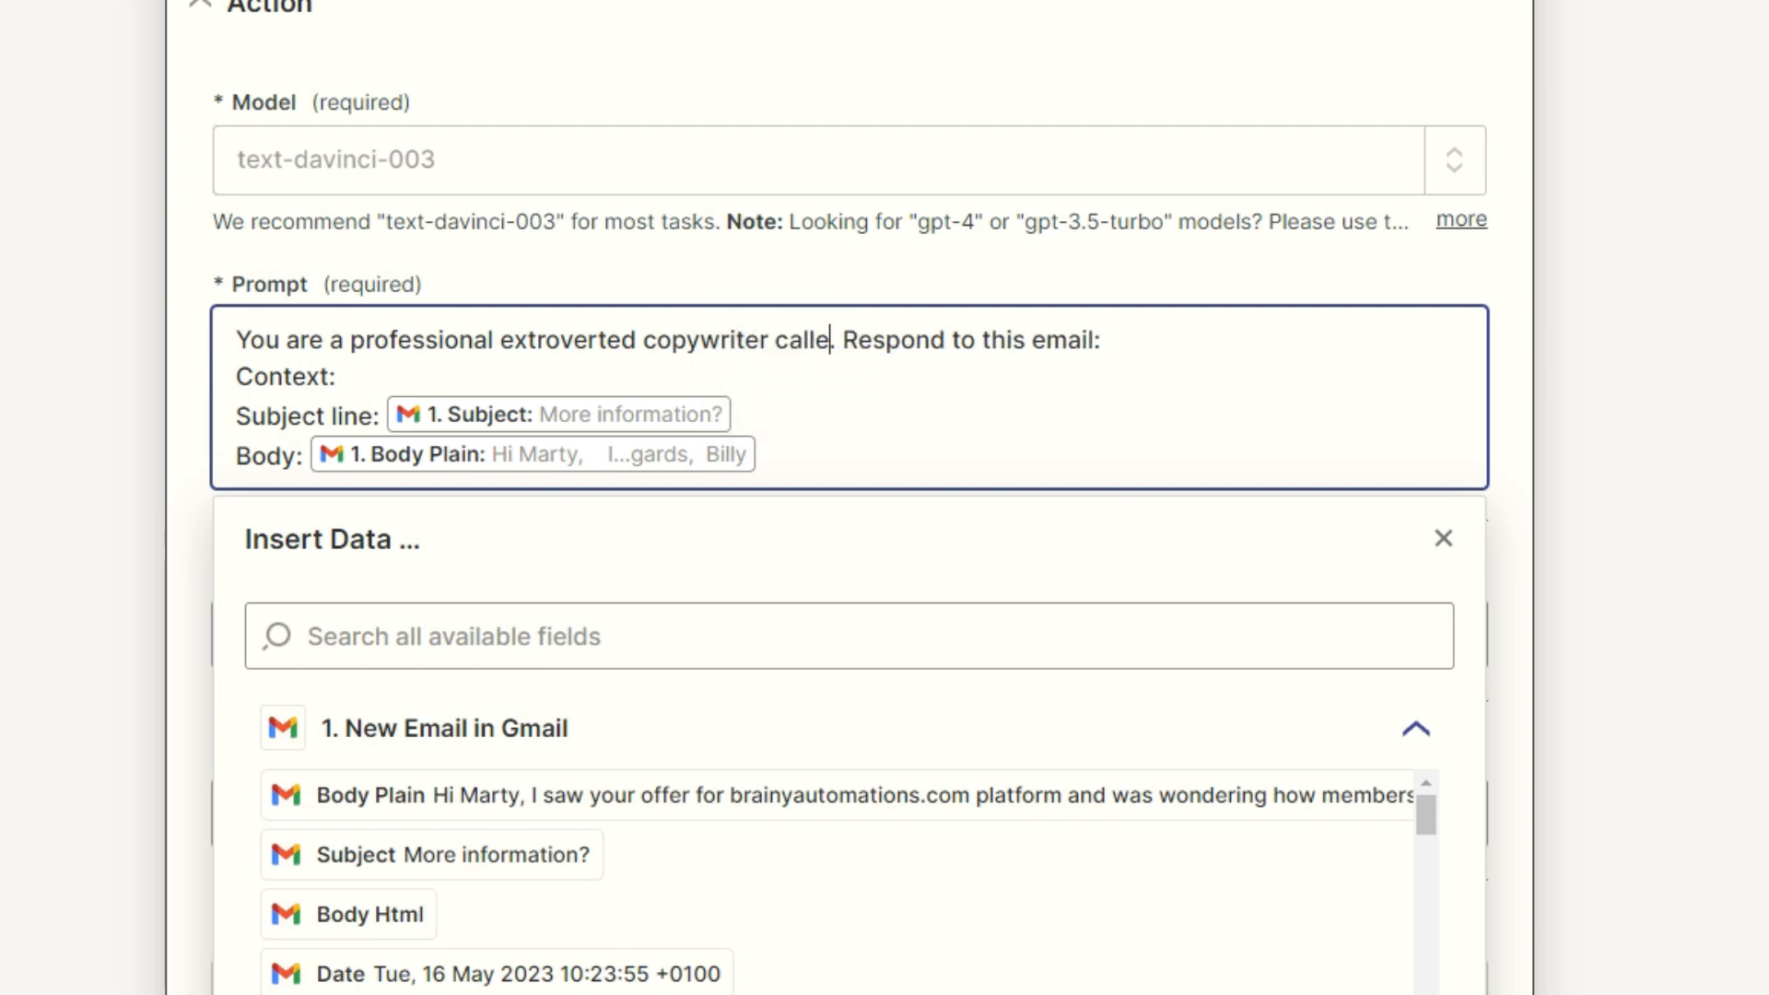
{"action": "type", "text": " from Brainy"}
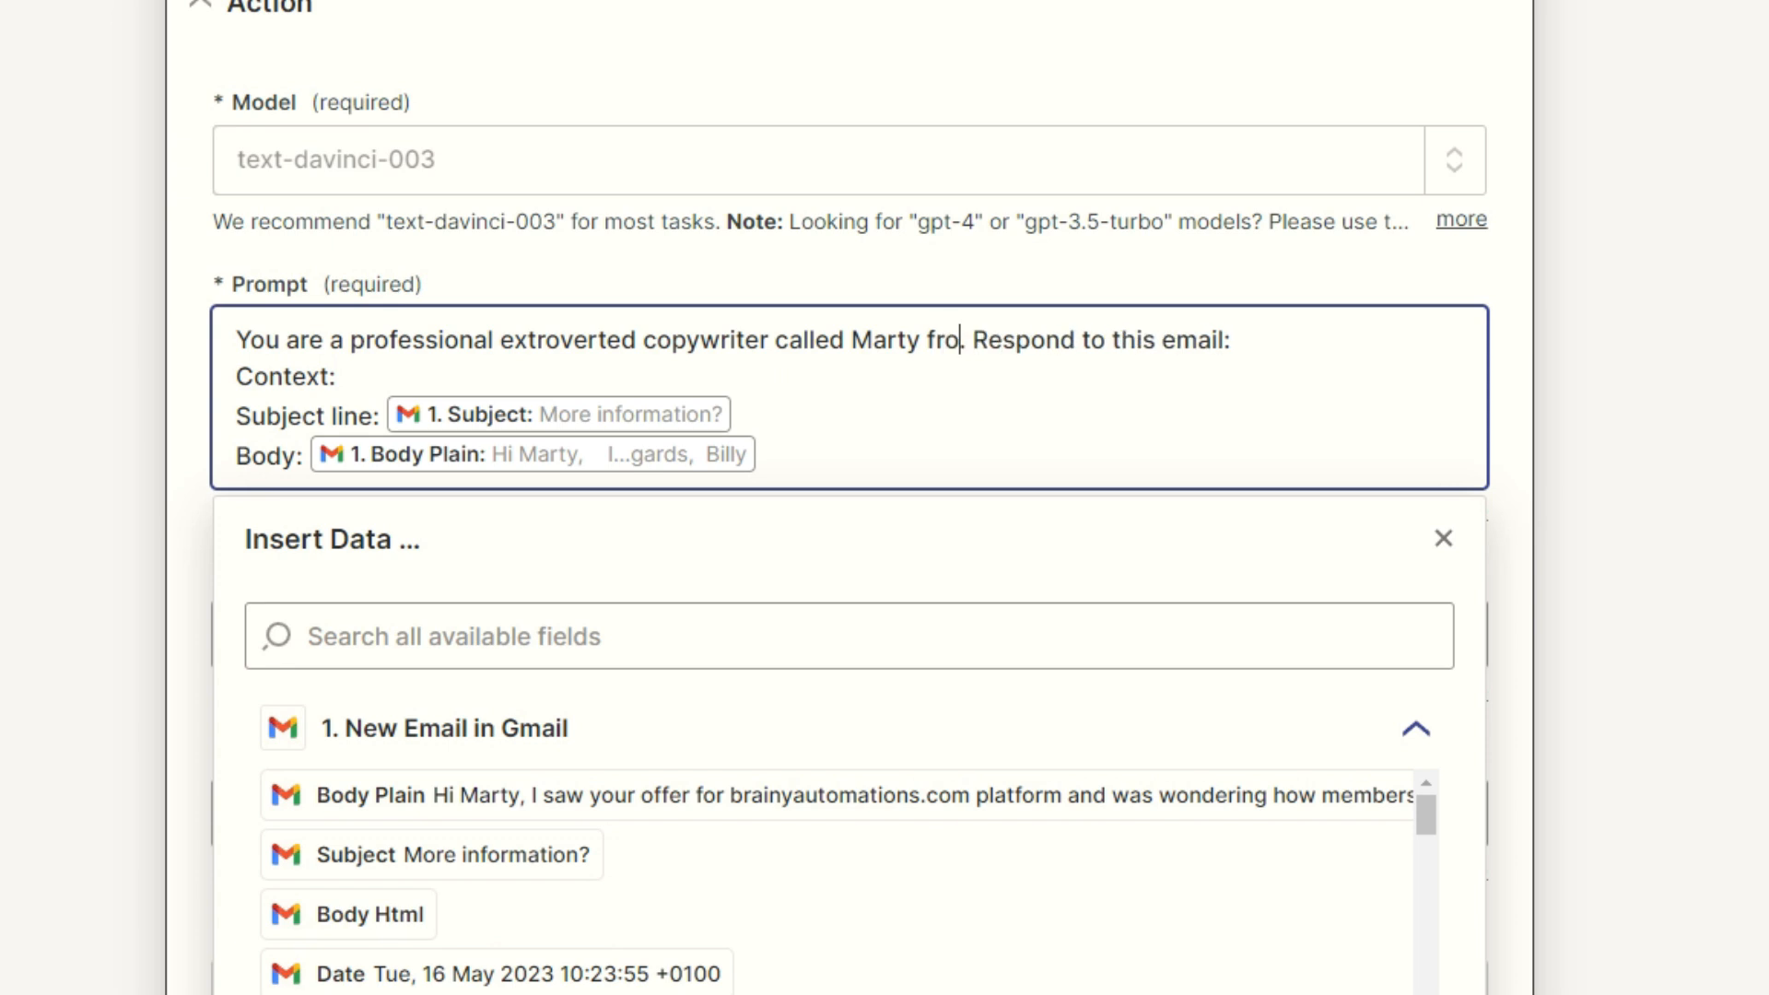
{"action": "type", "text": "automations.com"}
{"action": "key", "text": "Escape"}
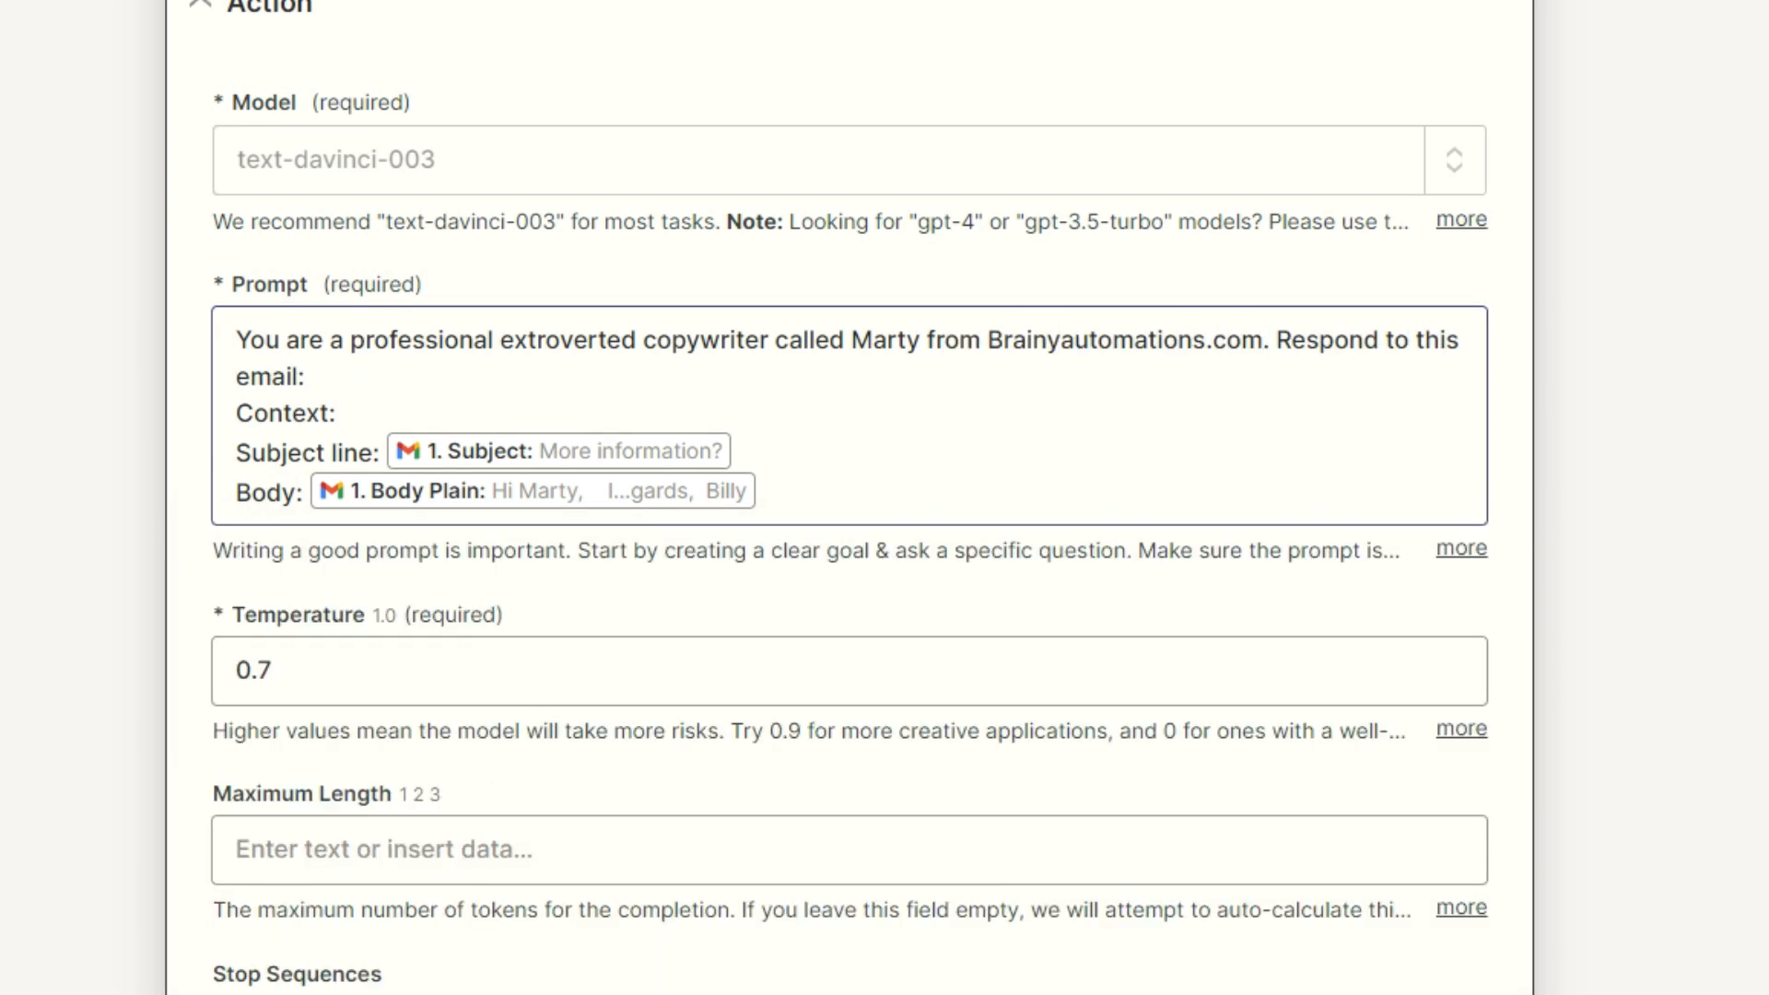
{"action": "left_click", "coordinate": [306, 378]}
{"action": "key", "text": "Return"}
{"action": "key", "text": "Return"}
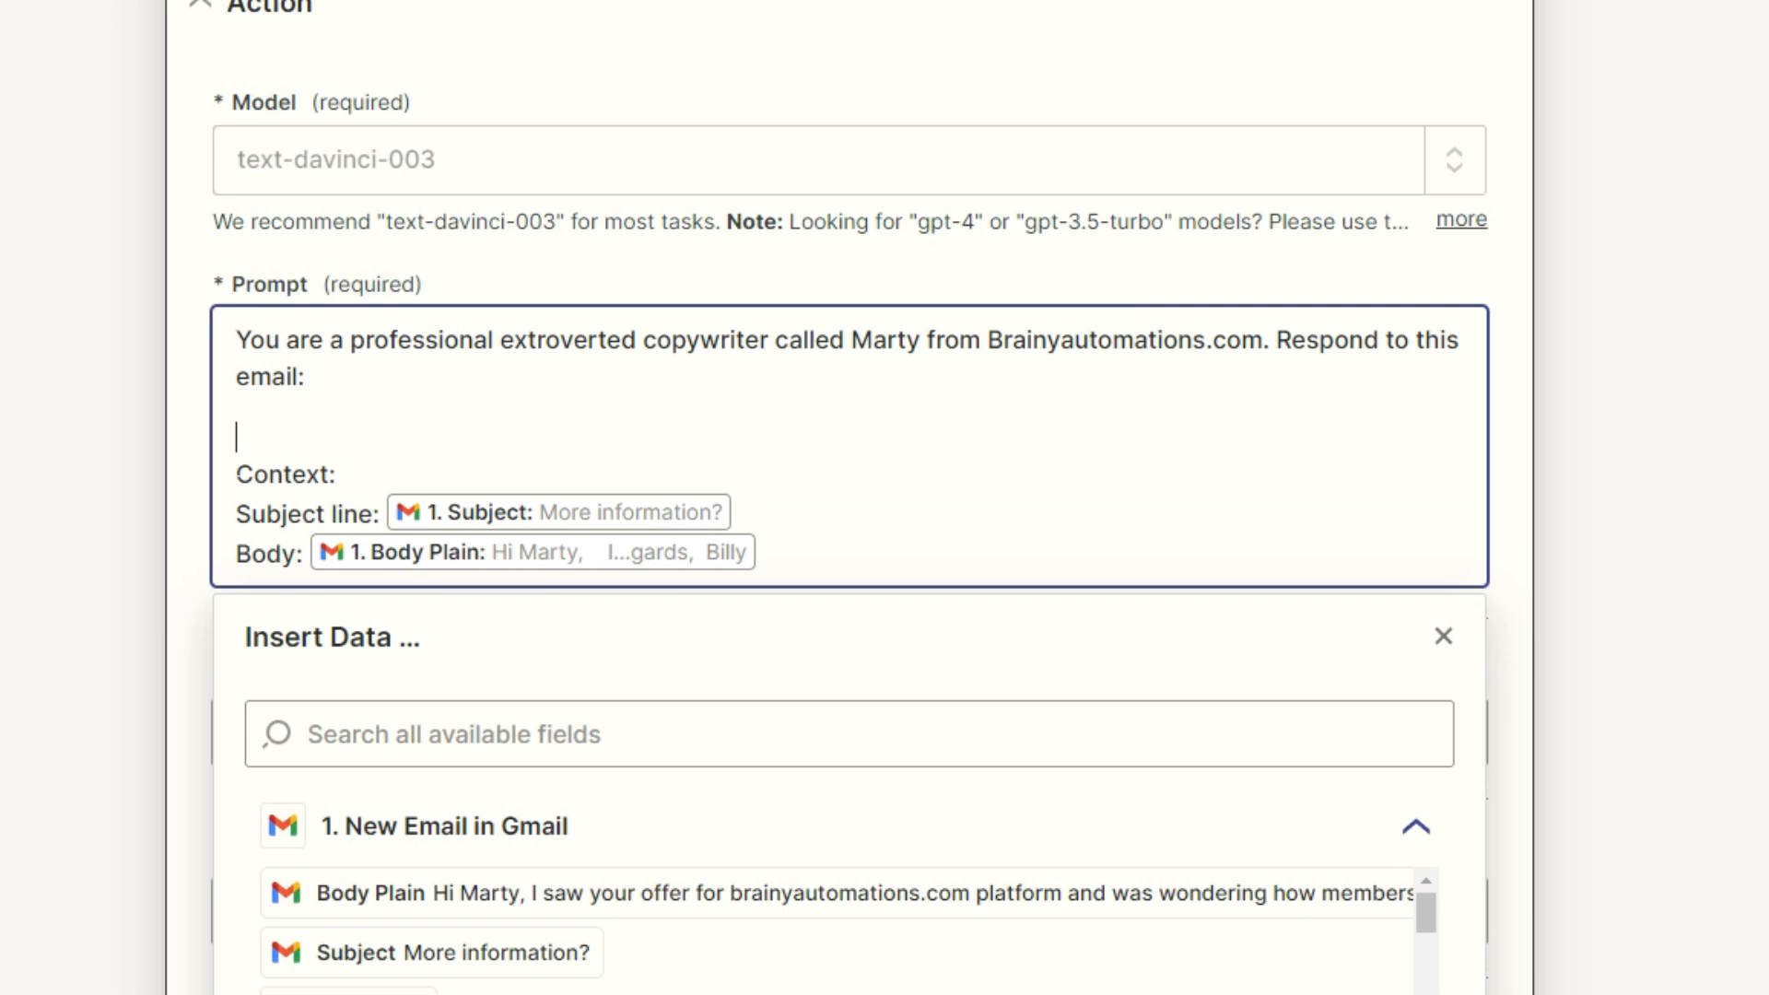
{"action": "key", "text": "Escape"}
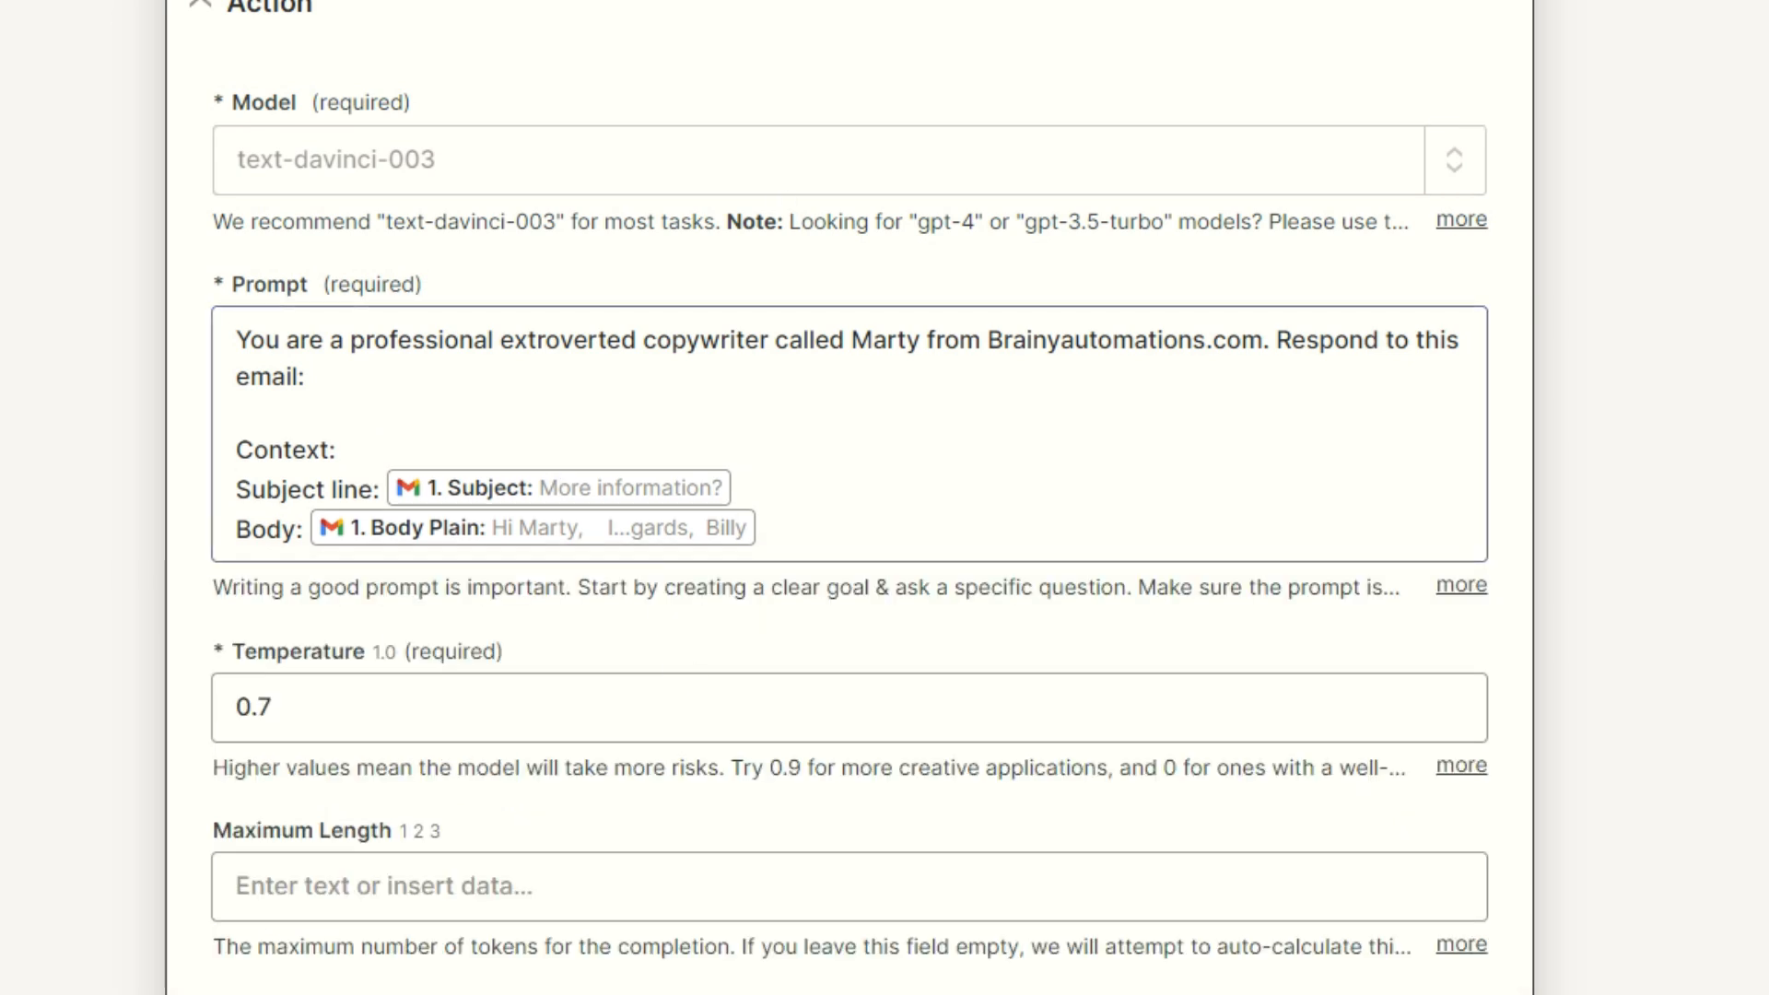
Step: Set Maximum Length to 500 and continue to testing
{"action": "scroll", "coordinate": [553, 516], "scroll_direction": "down", "scroll_amount": 3}
{"action": "left_click", "coordinate": [599, 581]}
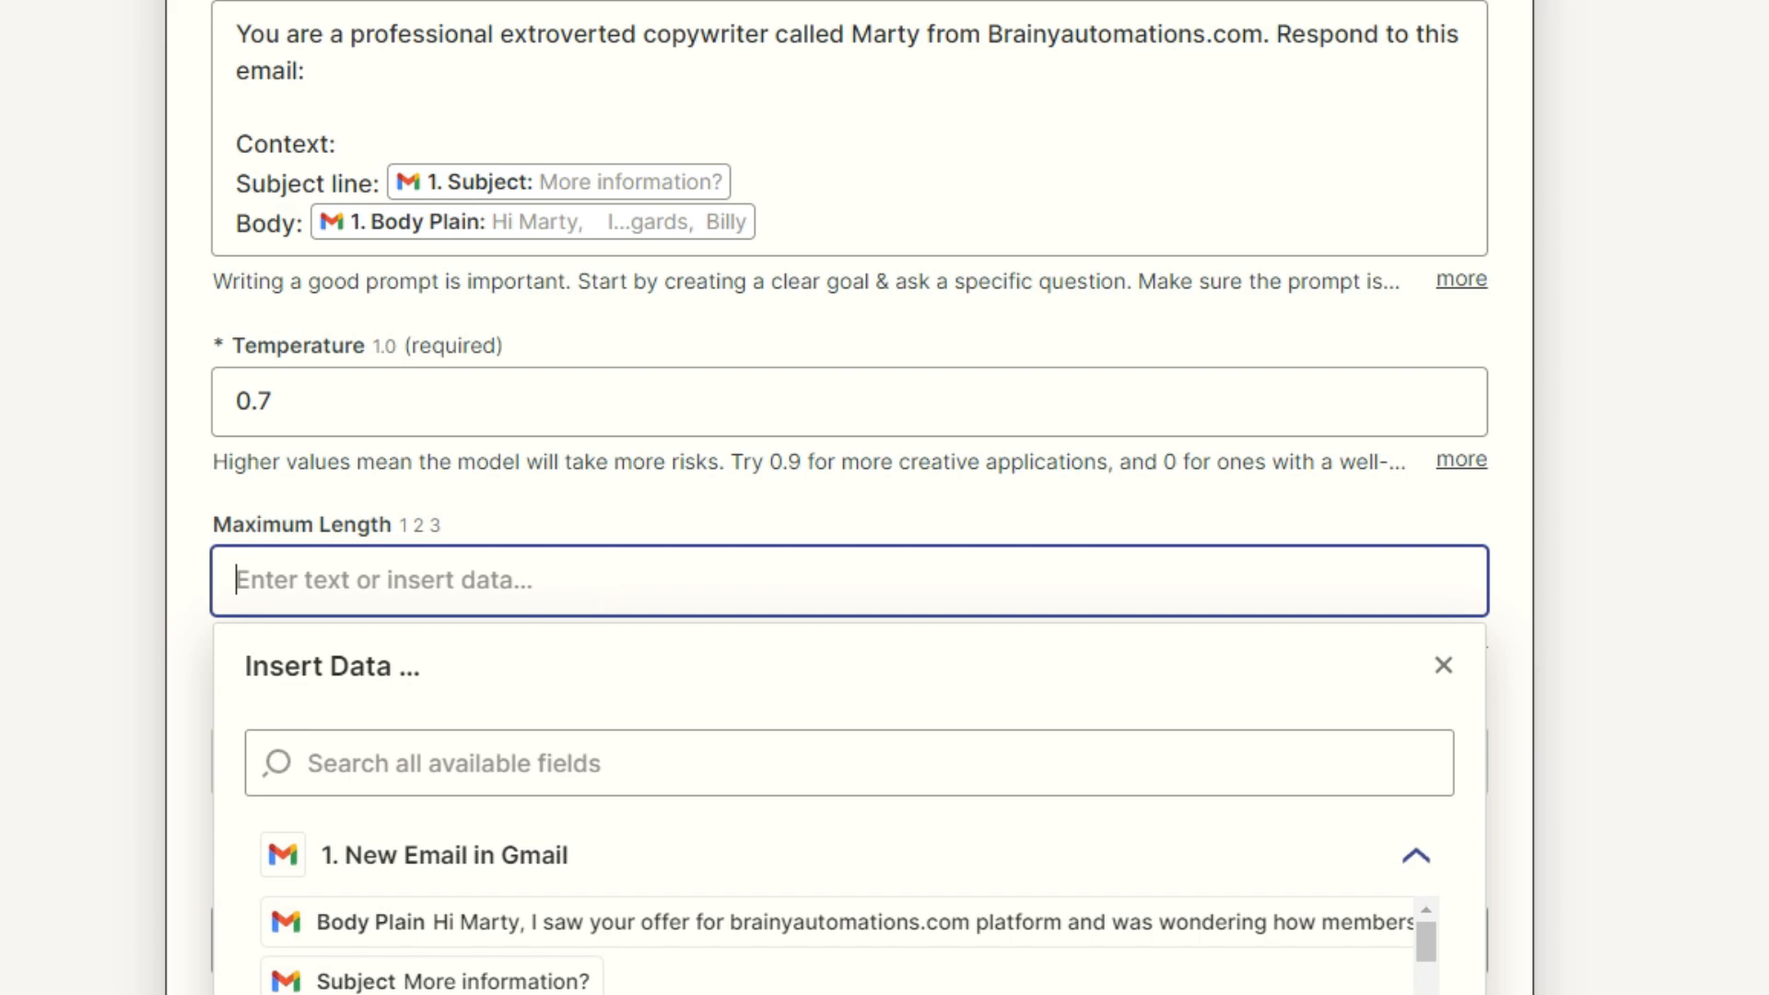
{"action": "type", "text": "500"}
{"action": "left_click", "coordinate": [71, 607]}
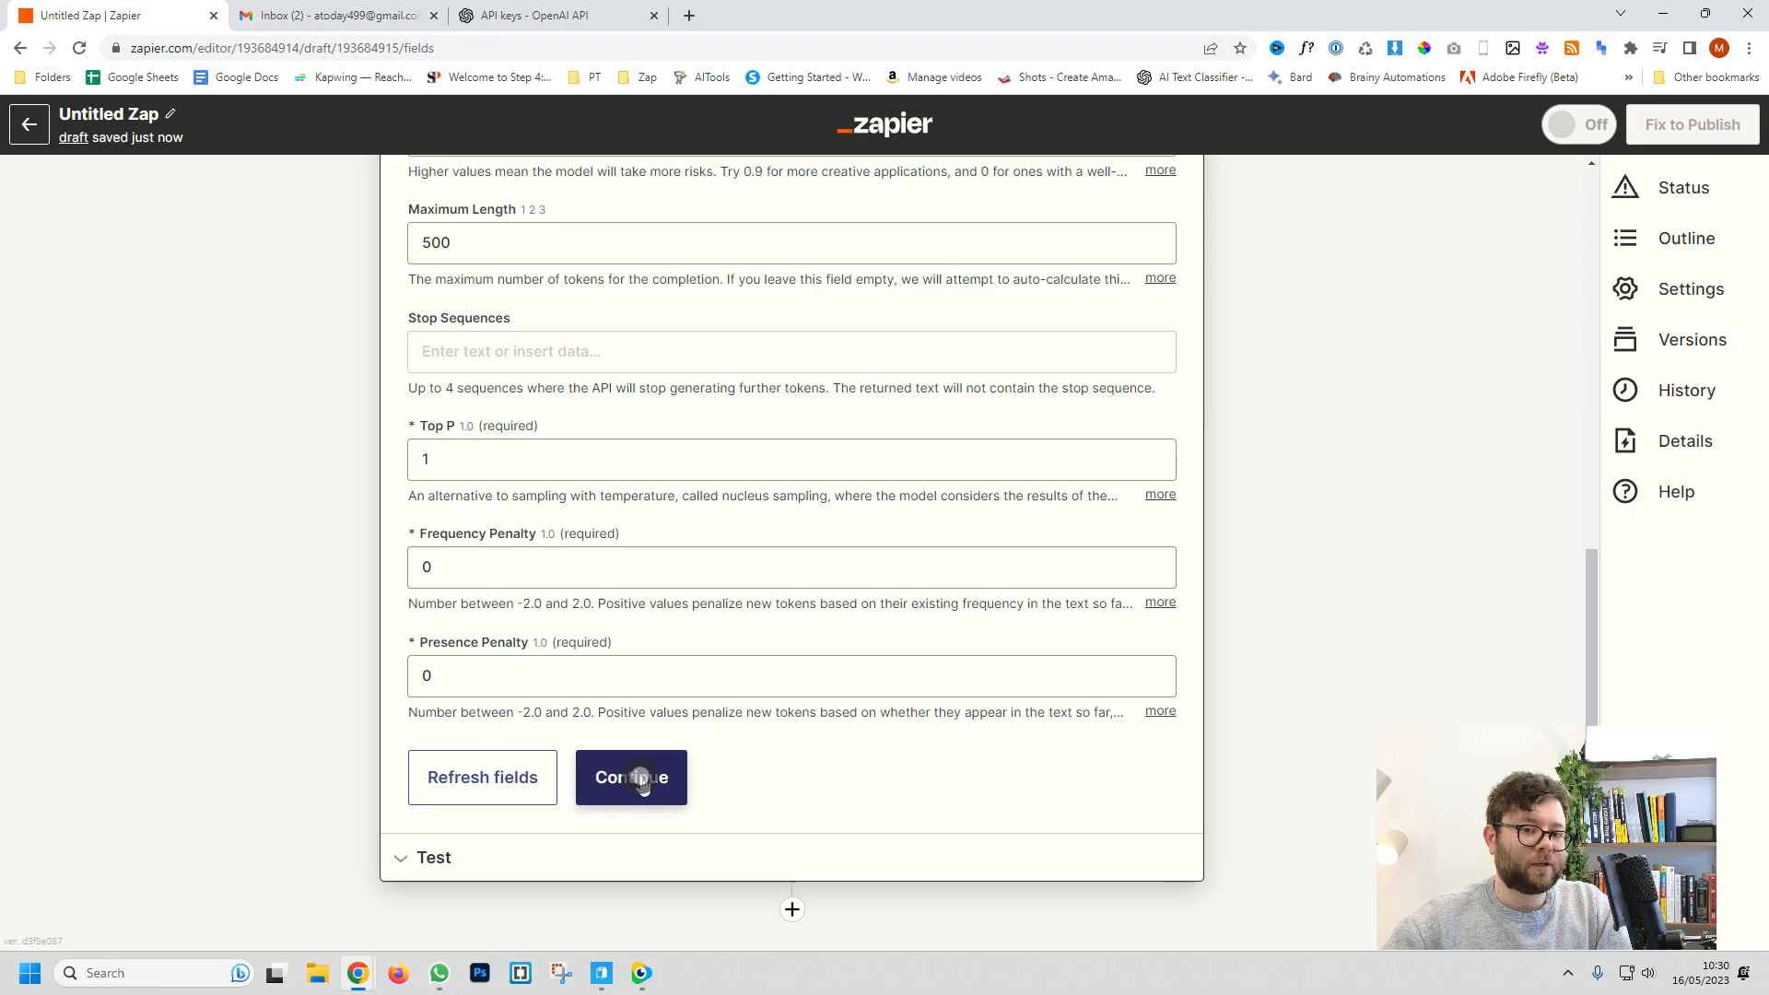
{"action": "left_click", "coordinate": [639, 777]}
{"action": "scroll", "coordinate": [639, 776], "scroll_direction": "down", "scroll_amount": 6}
Step: Test the Send Prompt action and review the generated reply text under choices
{"action": "left_click", "coordinate": [608, 781]}
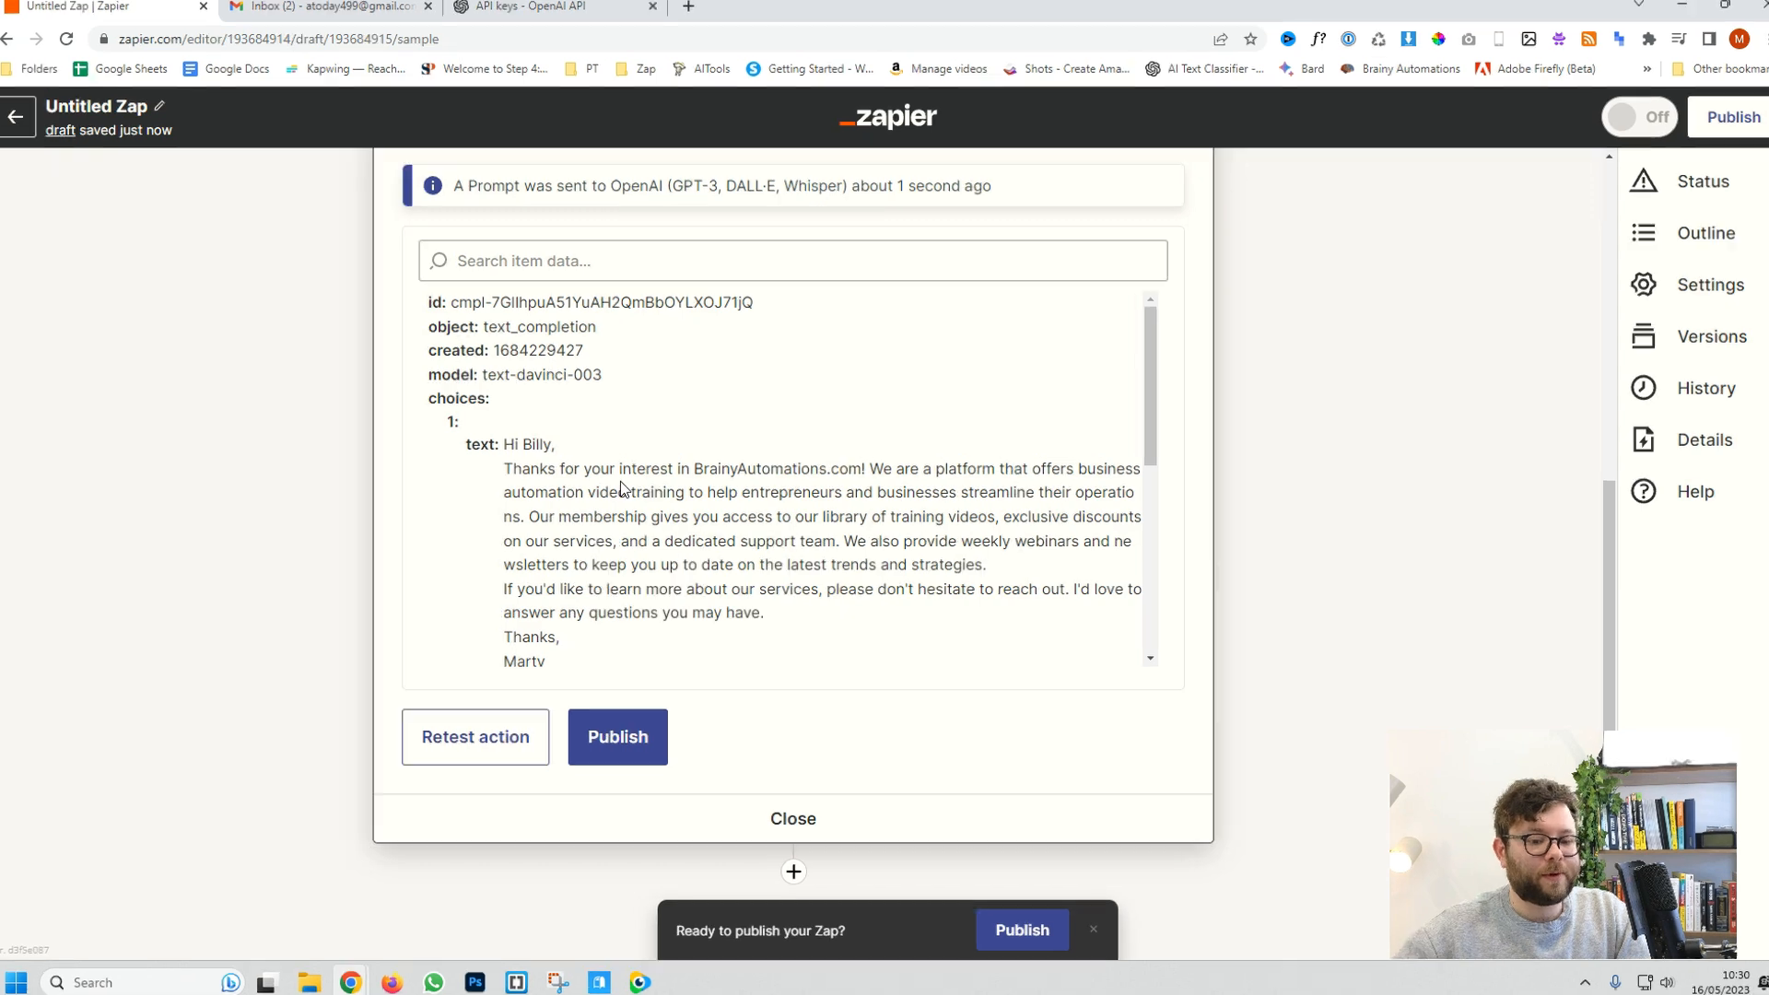
{"action": "scroll", "coordinate": [622, 488], "scroll_direction": "down", "scroll_amount": 1}
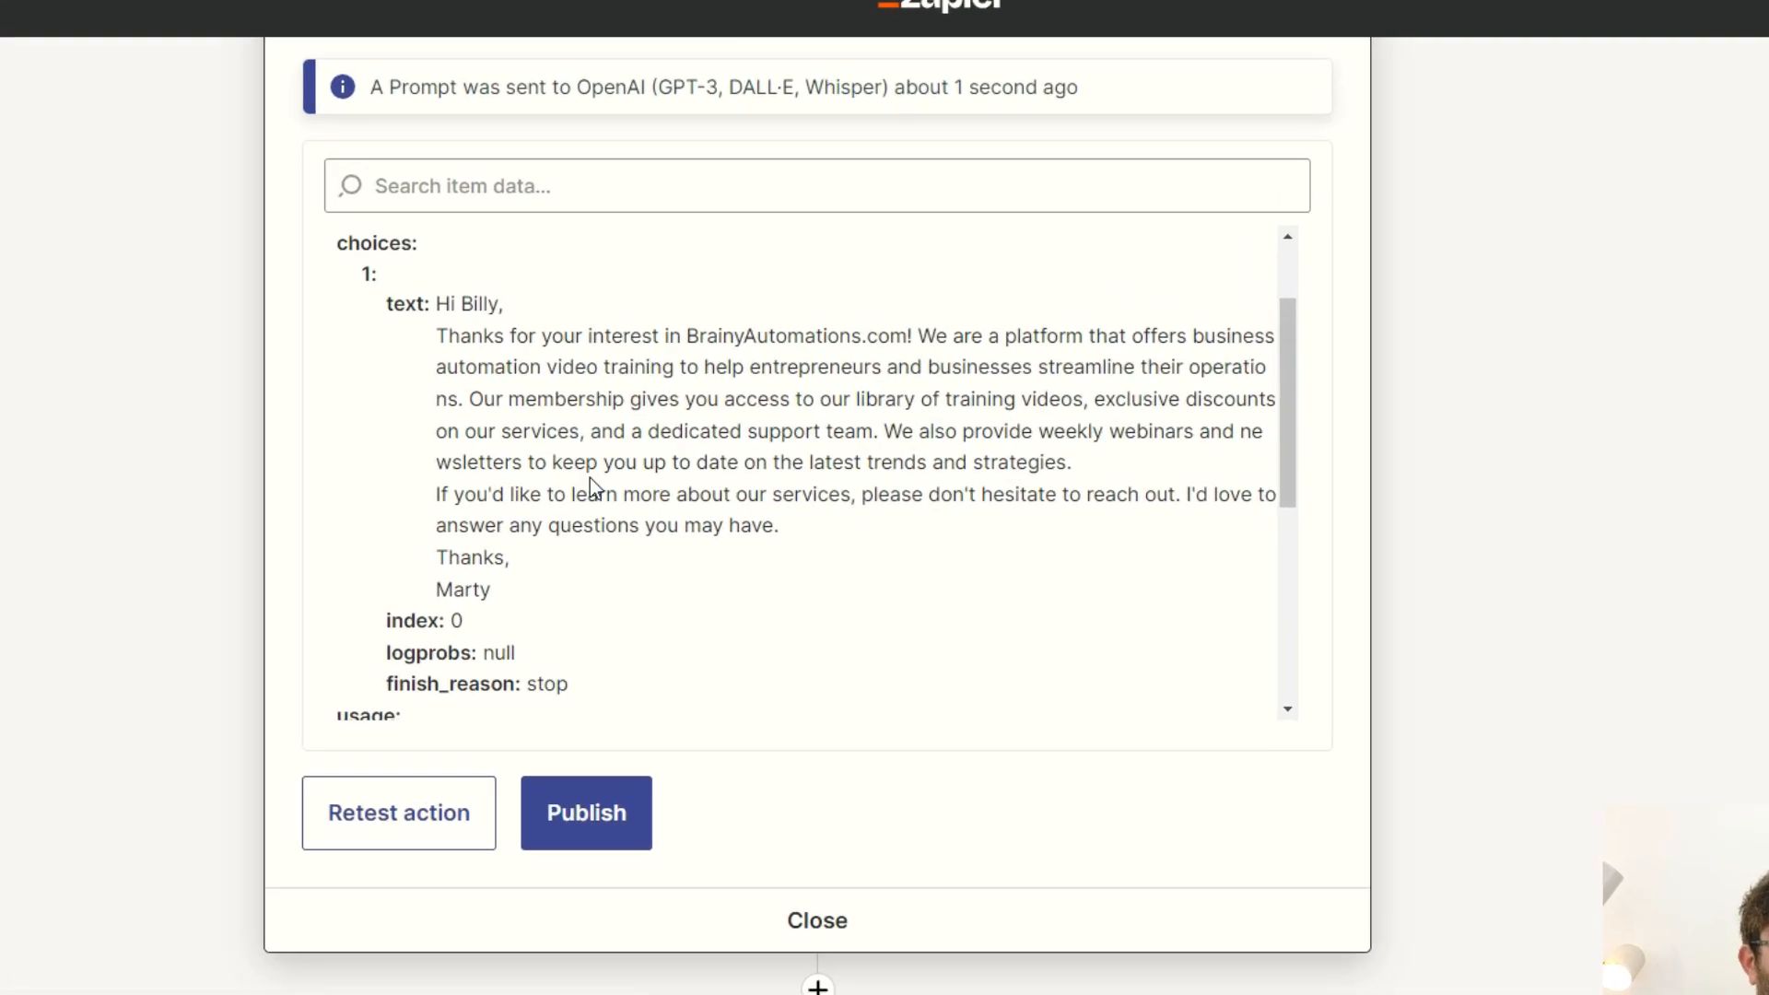
{"action": "left_click_drag", "start_coordinate": [548, 375], "coordinate": [705, 374]}
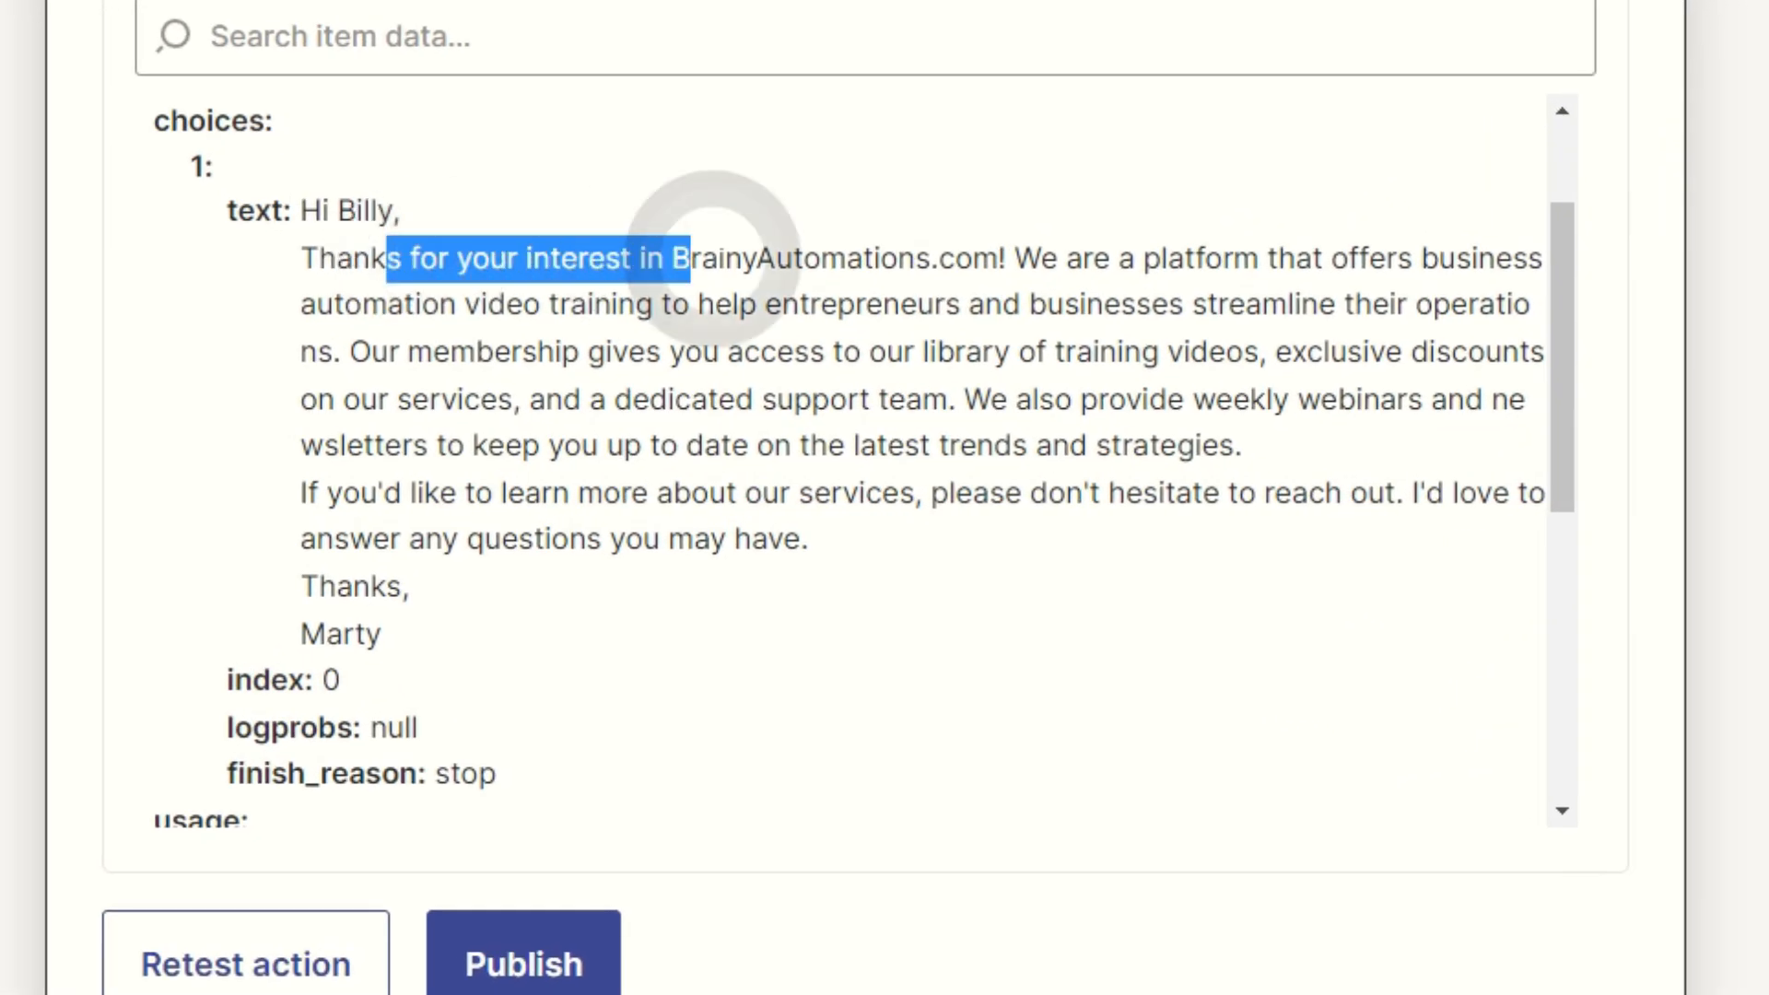
{"action": "left_click_drag", "start_coordinate": [714, 256], "coordinate": [726, 258]}
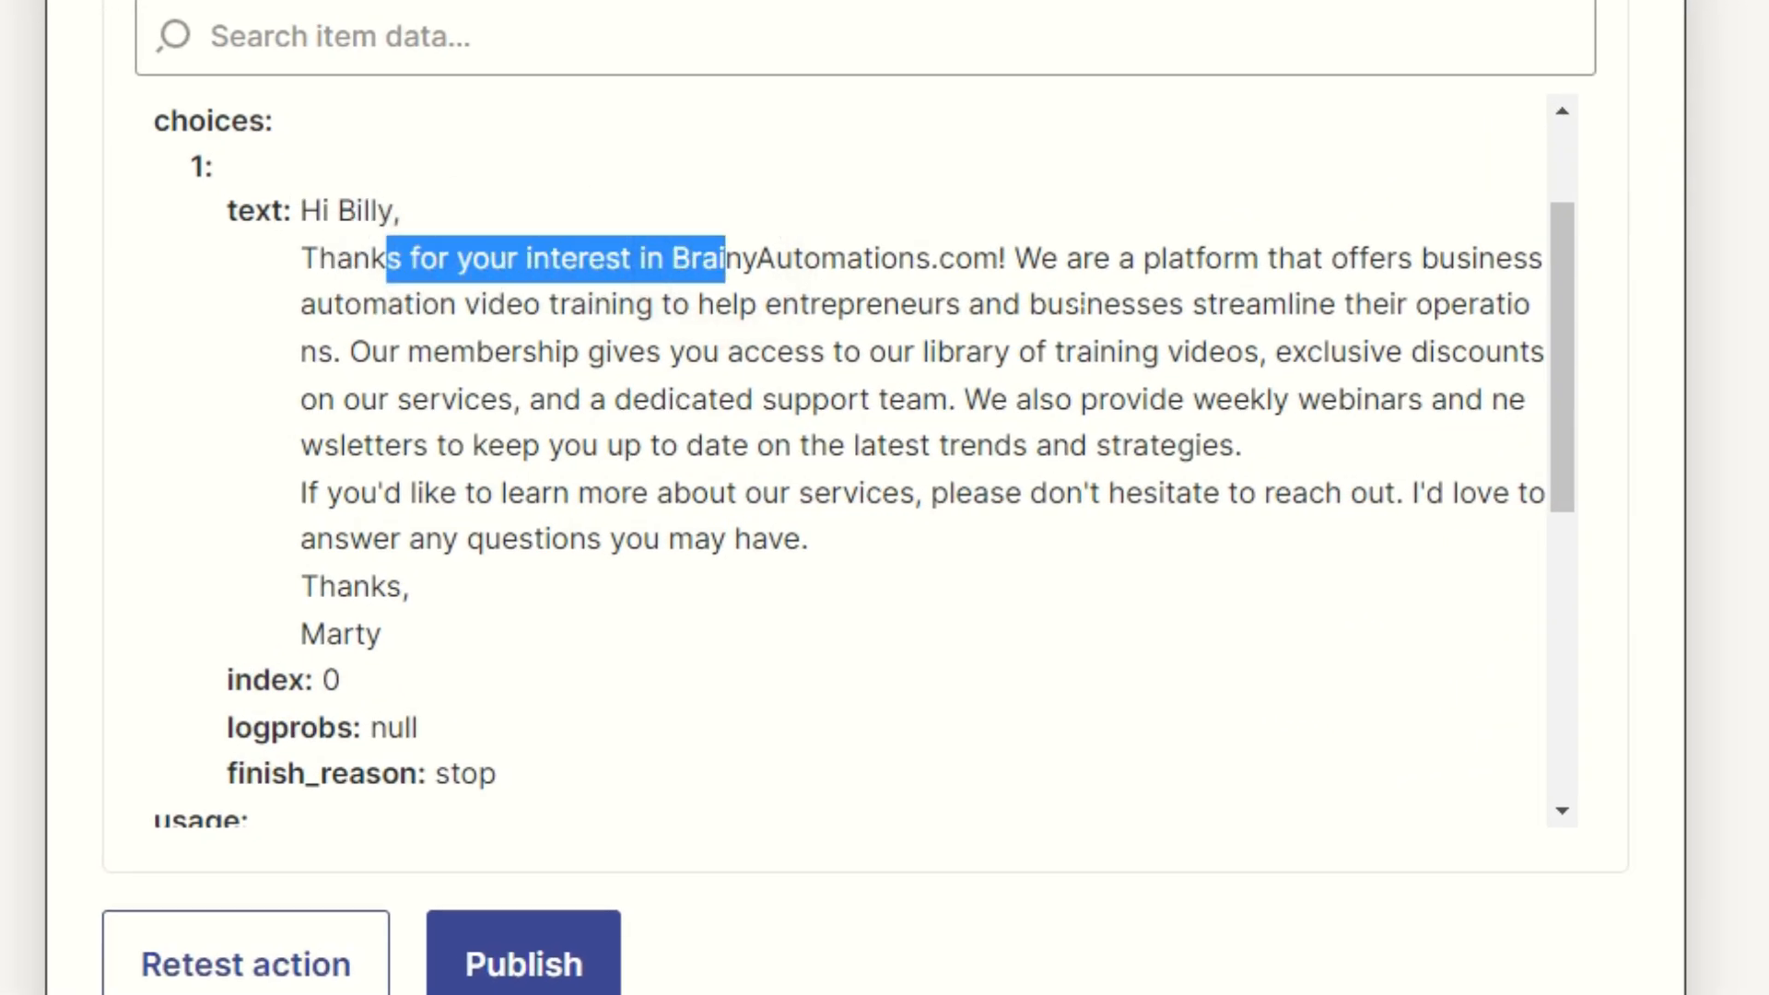
{"action": "left_click_drag", "start_coordinate": [405, 304], "coordinate": [617, 304]}
{"action": "left_click_drag", "start_coordinate": [699, 398], "coordinate": [1059, 405]}
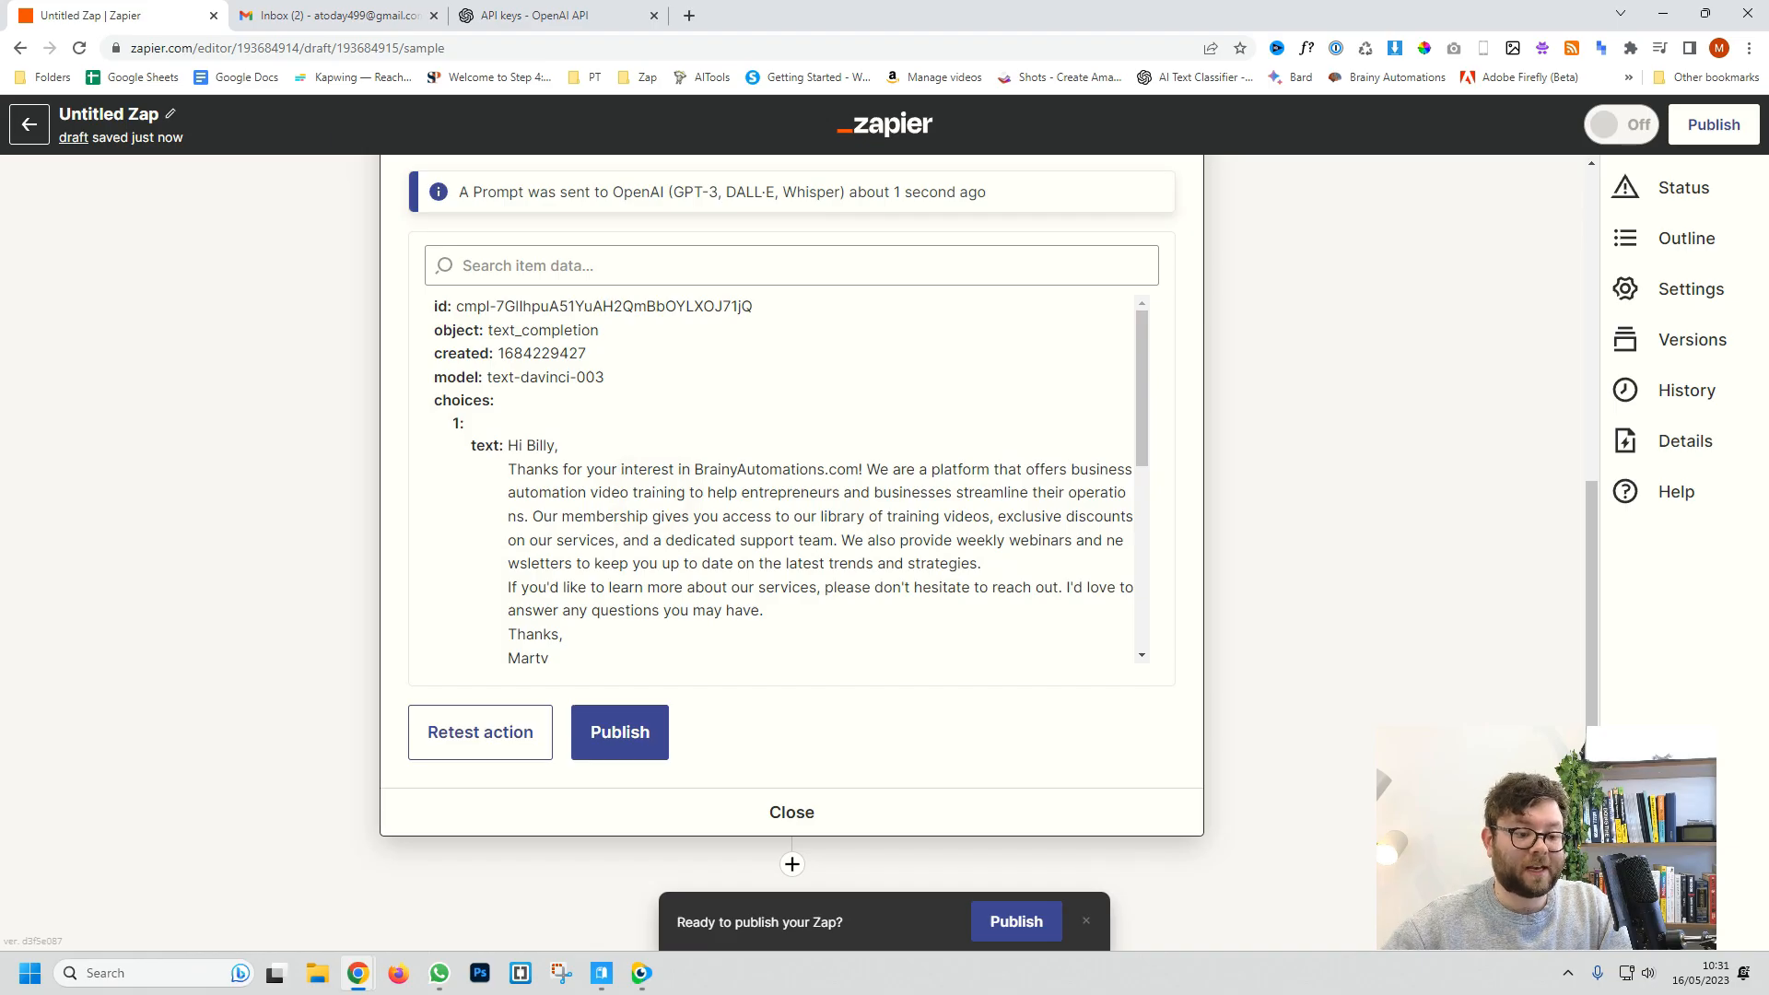
Step: Add a third step using Gmail's Create Draft event with the connected Gmail account
{"action": "left_click", "coordinate": [794, 822]}
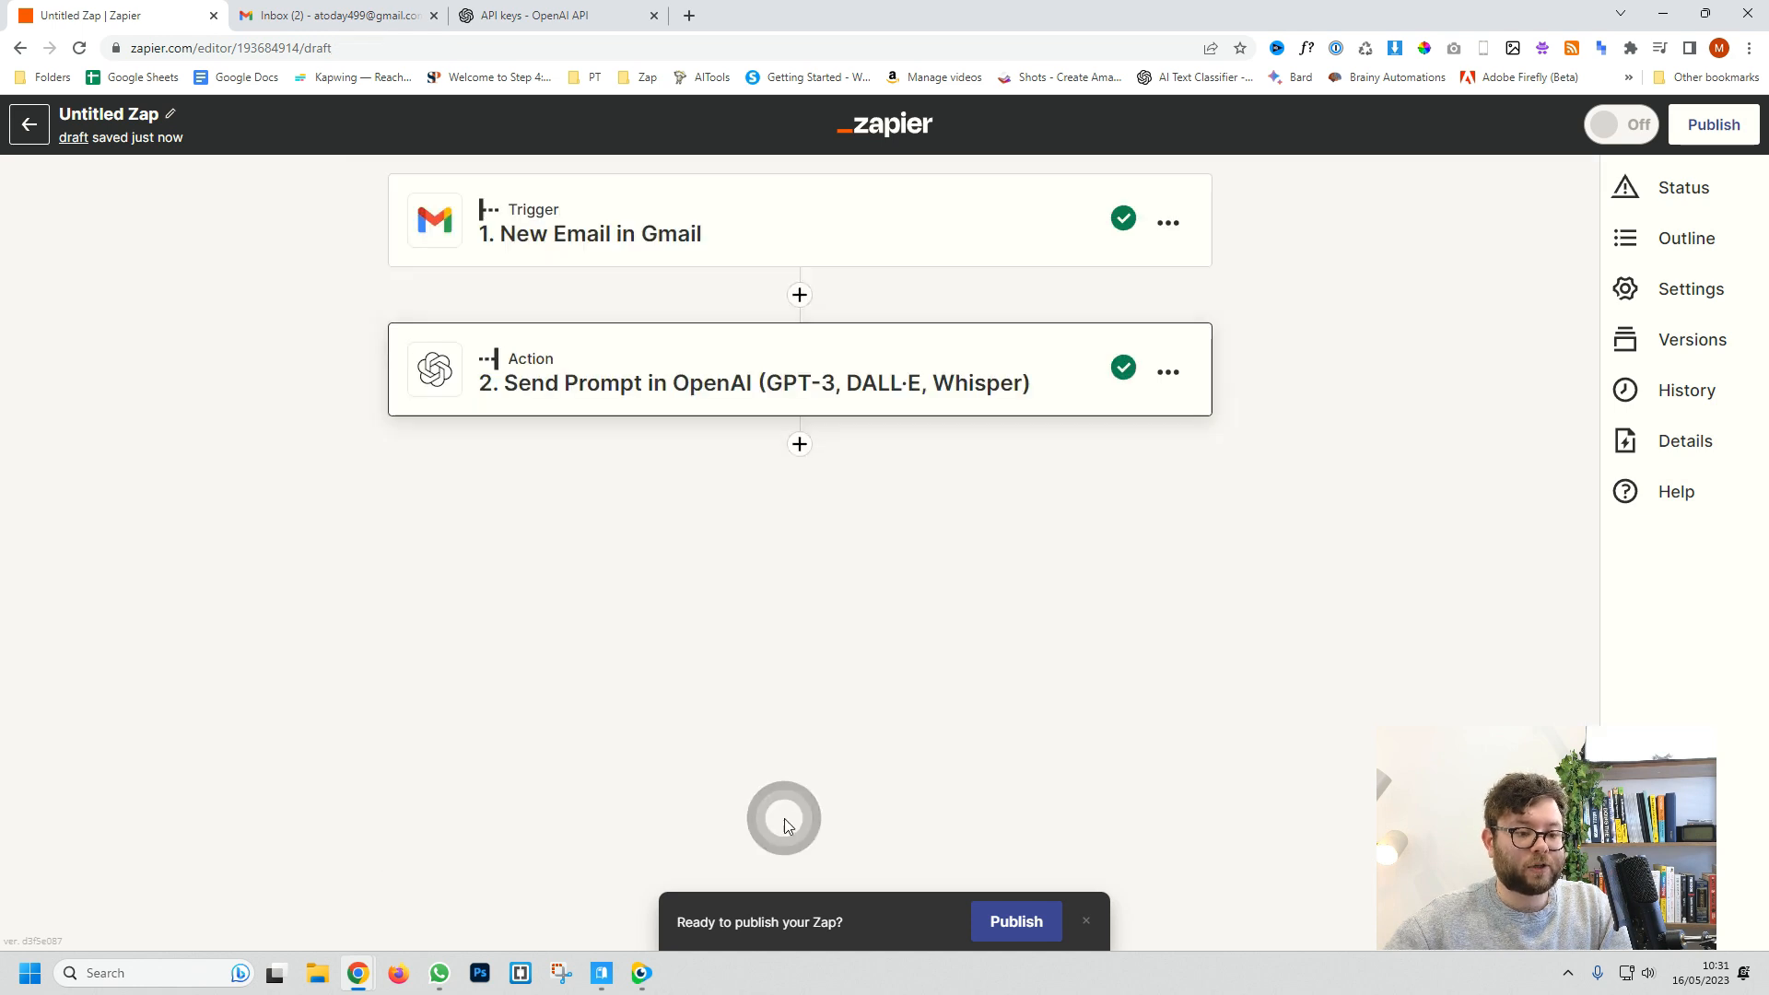
{"action": "left_click", "coordinate": [800, 445]}
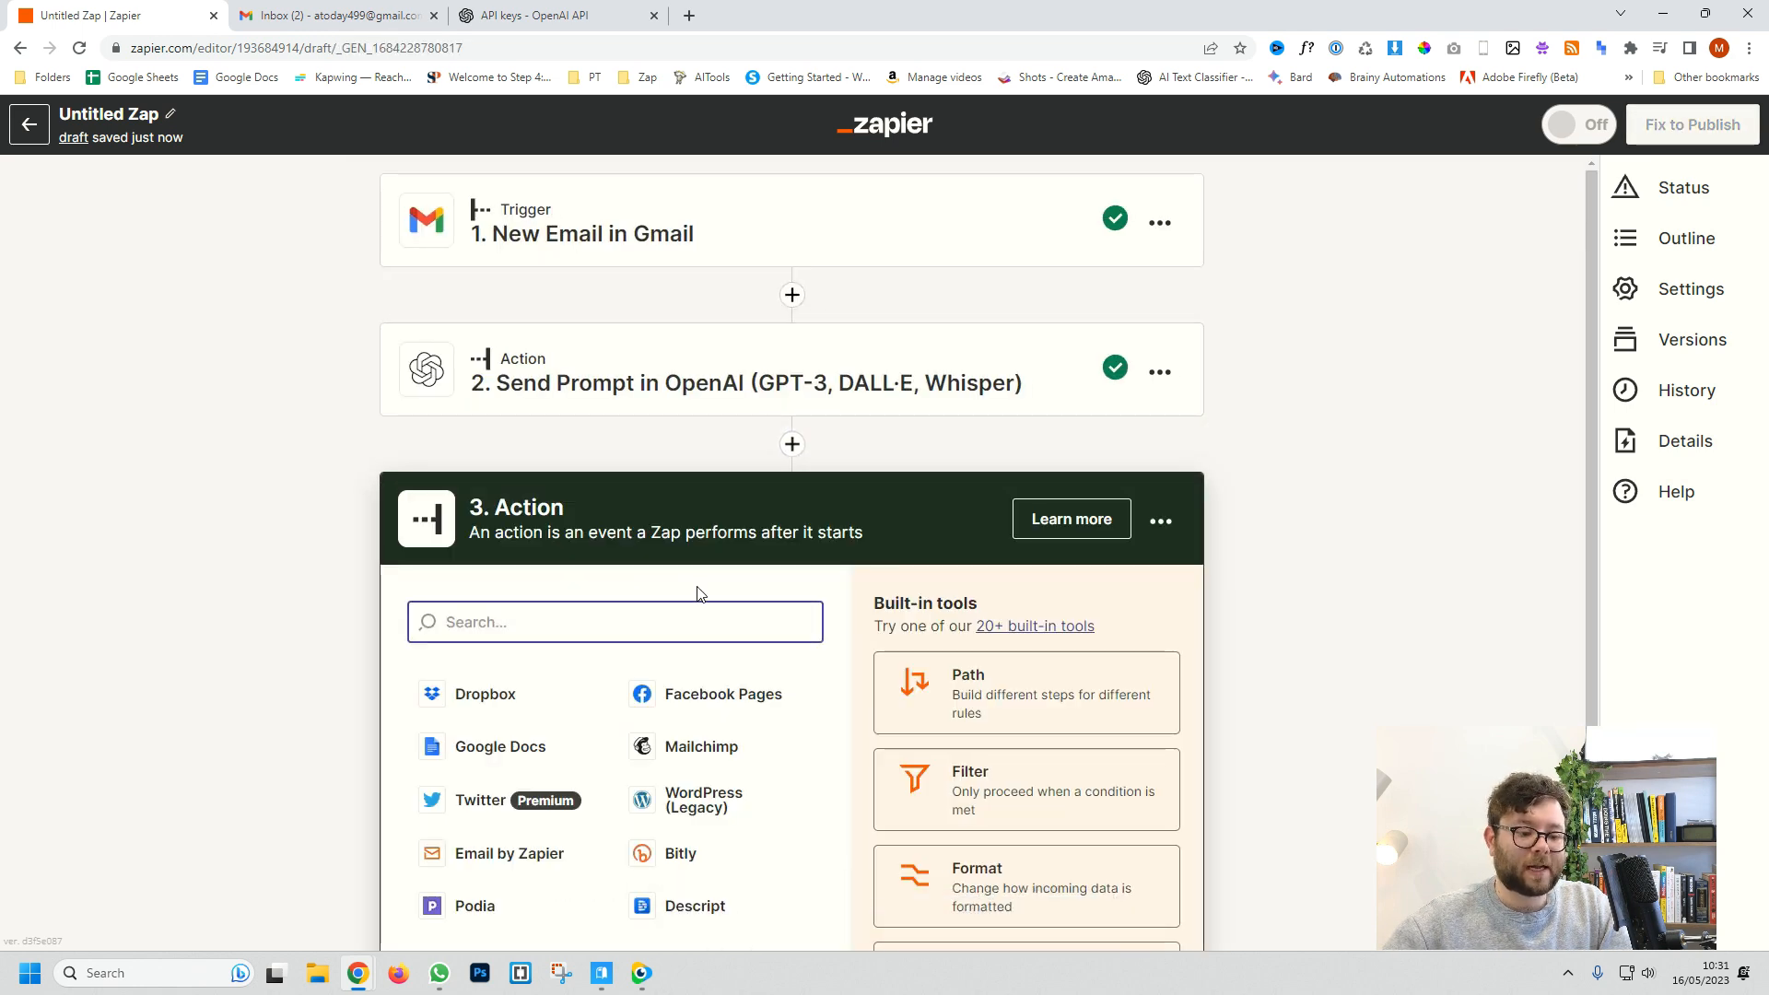
{"action": "type", "text": "gmail"}
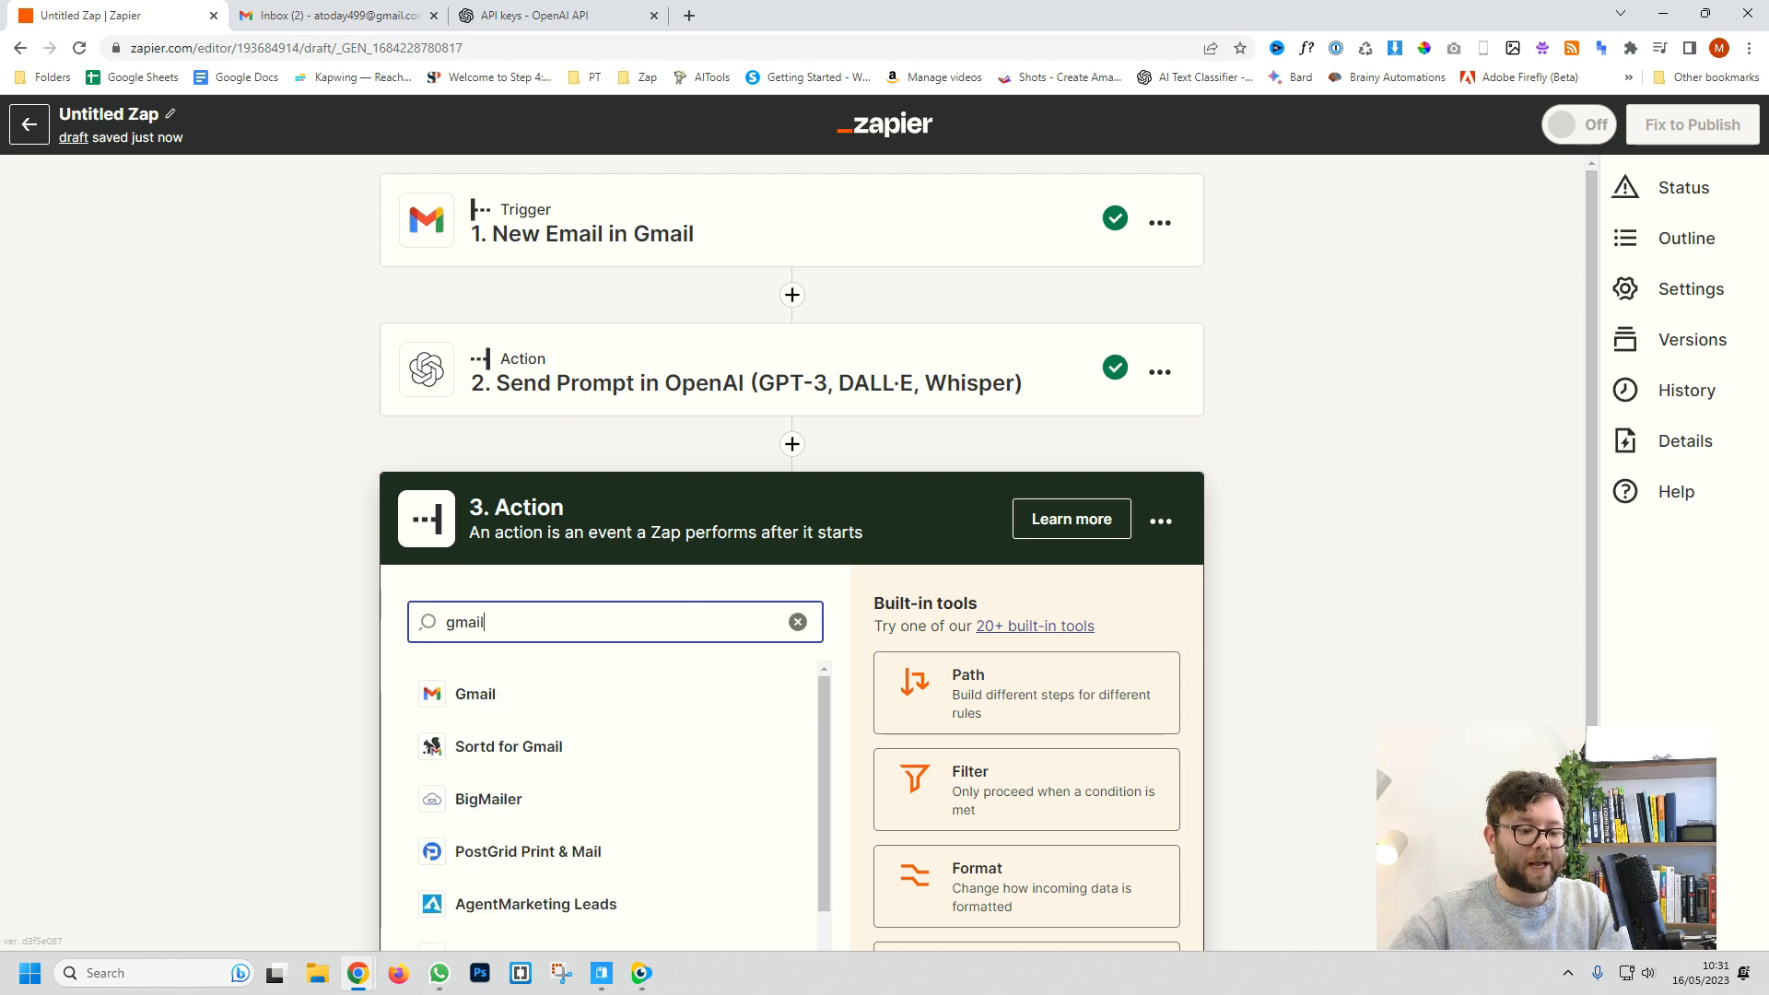
{"action": "left_click", "coordinate": [424, 696]}
{"action": "scroll", "coordinate": [562, 753], "scroll_direction": "down", "scroll_amount": 1}
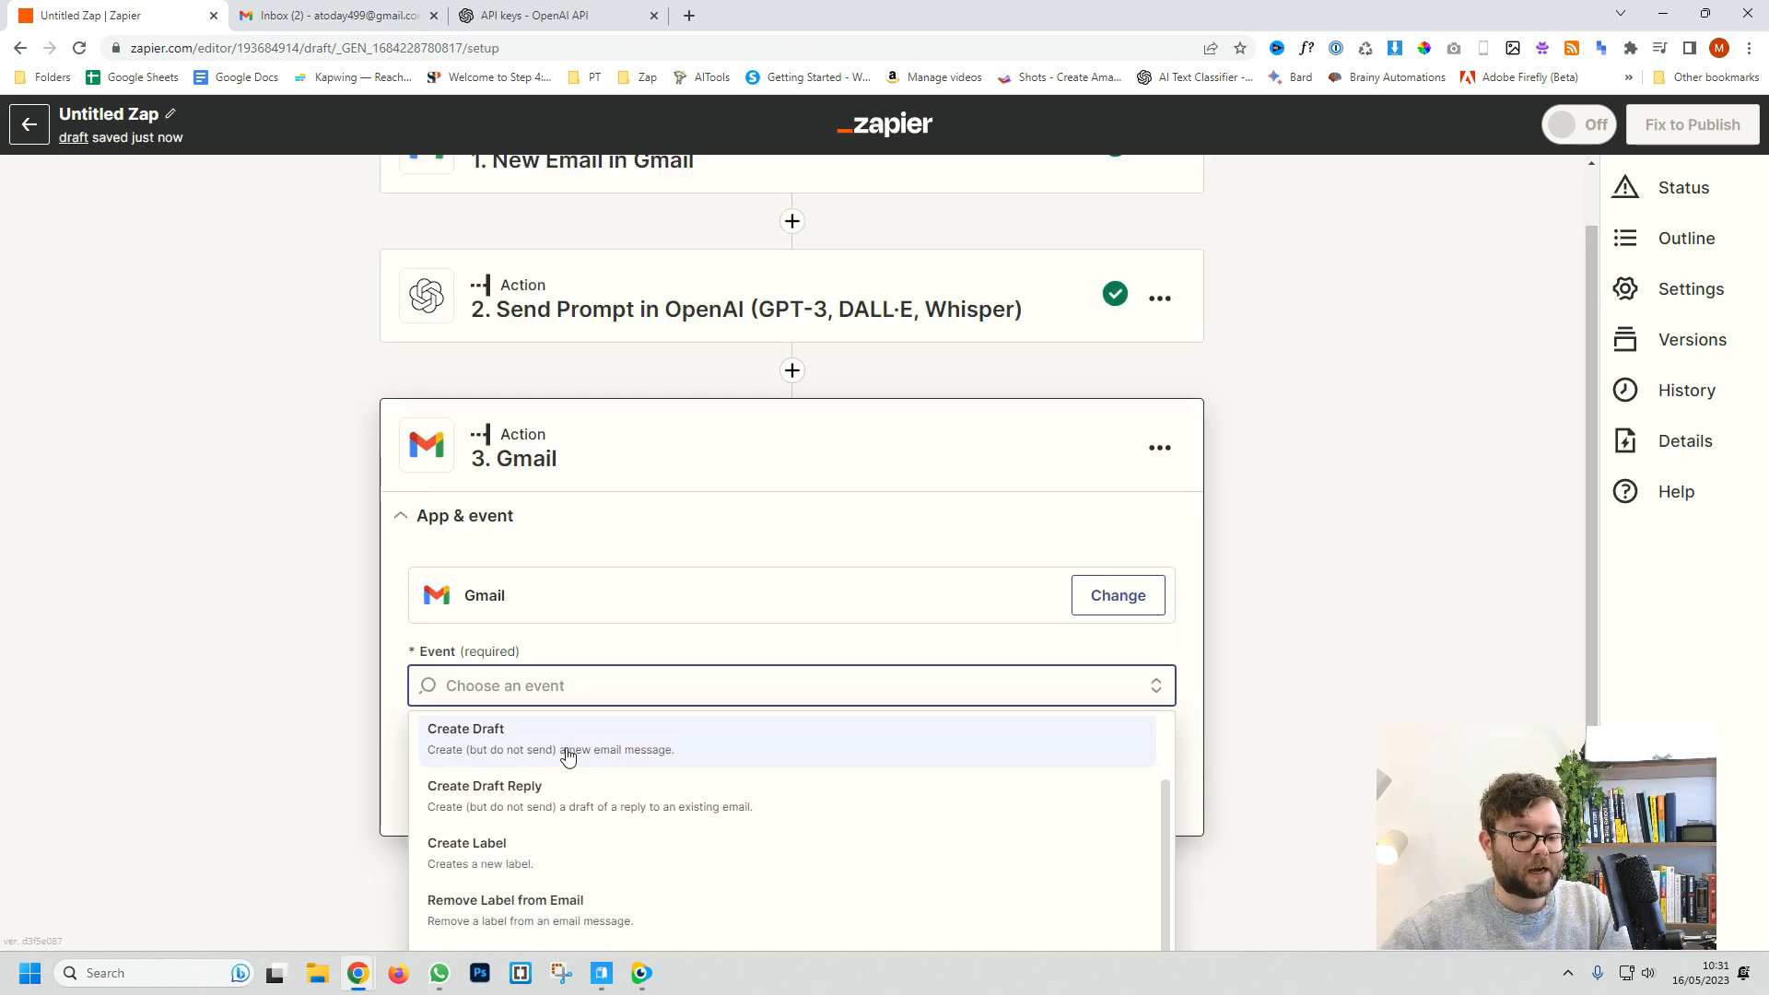
{"action": "left_click", "coordinate": [533, 738]}
{"action": "left_click", "coordinate": [716, 702]}
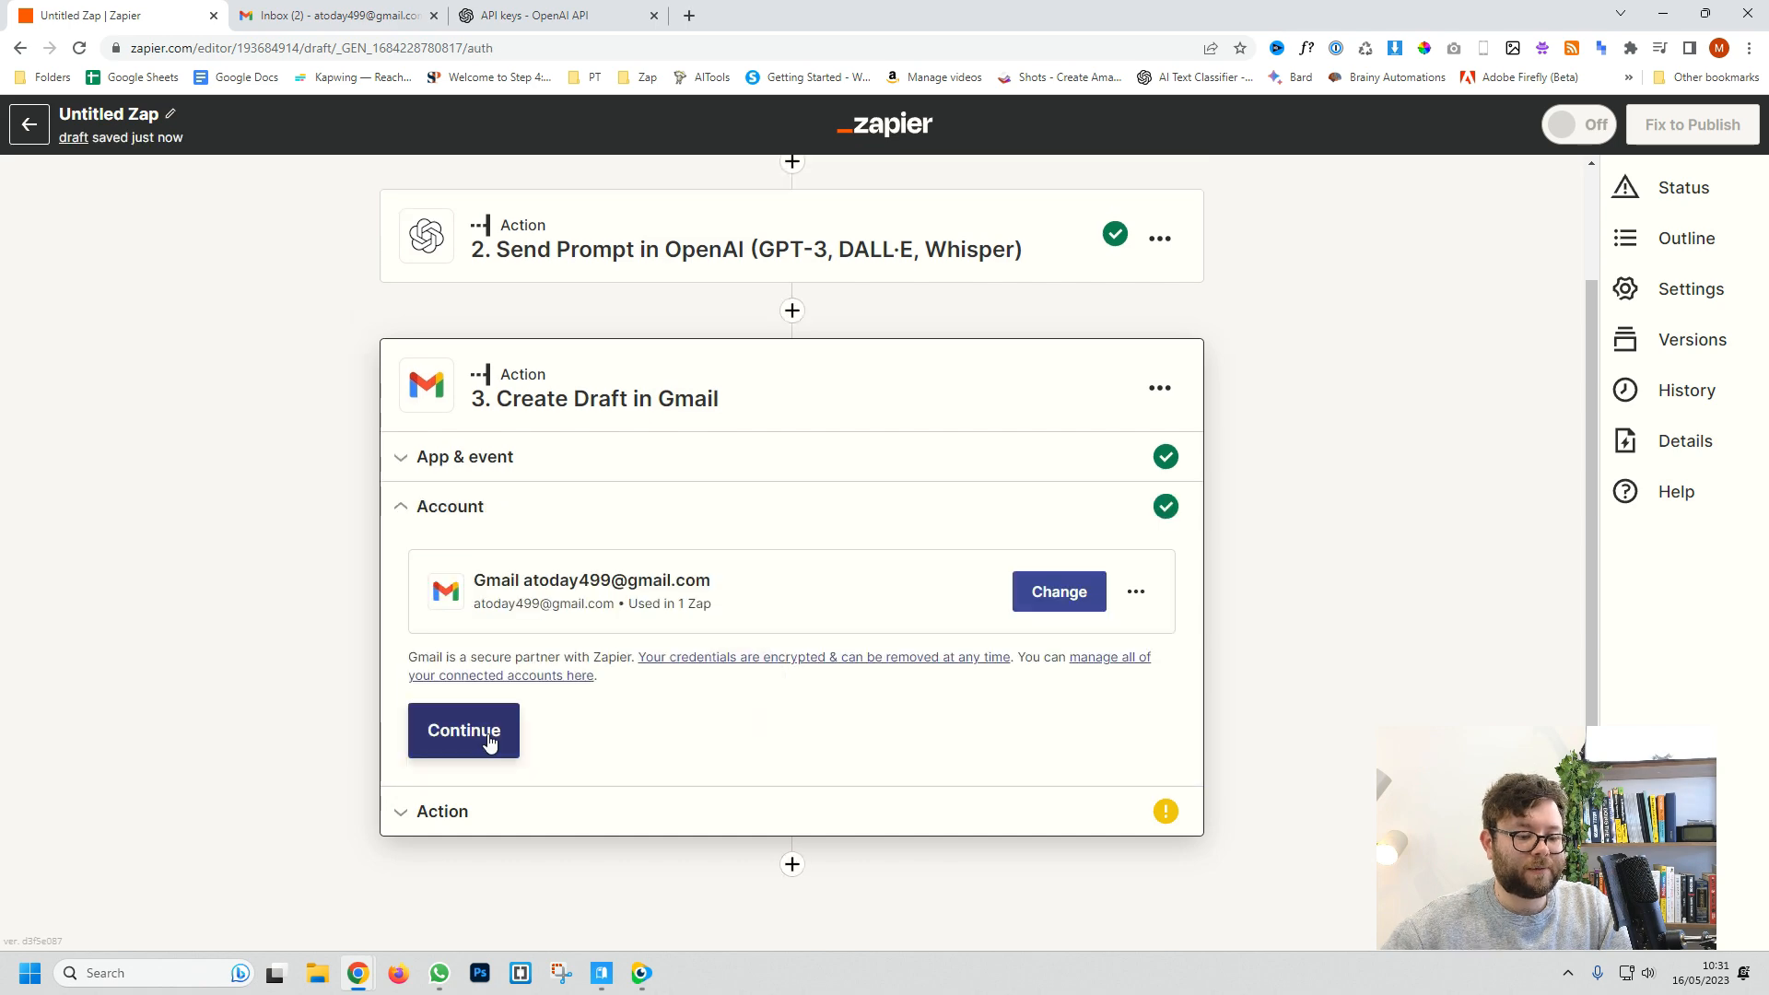
{"action": "left_click", "coordinate": [489, 742]}
Step: Type 'RE:' into the draft's Subject field
{"action": "left_click", "coordinate": [582, 784]}
{"action": "type", "text": "RE:"}
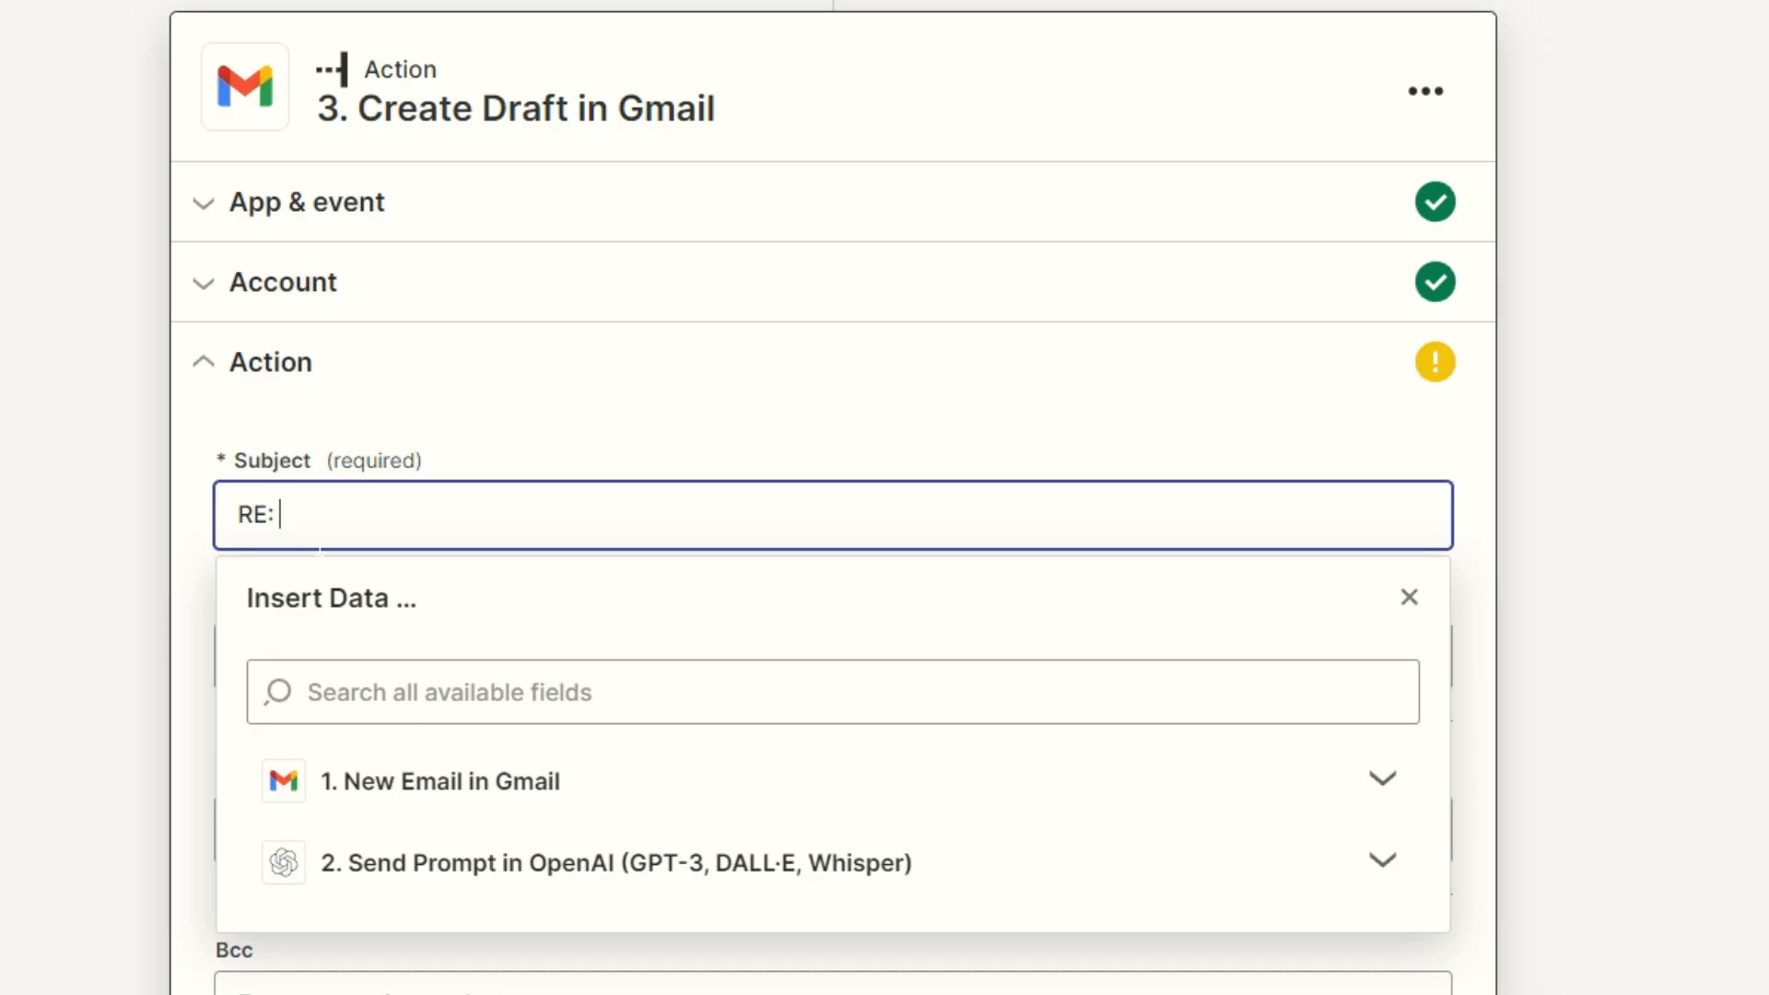
{"action": "double_click", "coordinate": [426, 508]}
Step: Append the trigger email's Subject after 'RE:' in the draft Subject
{"action": "left_click", "coordinate": [304, 516]}
{"action": "left_click", "coordinate": [497, 802]}
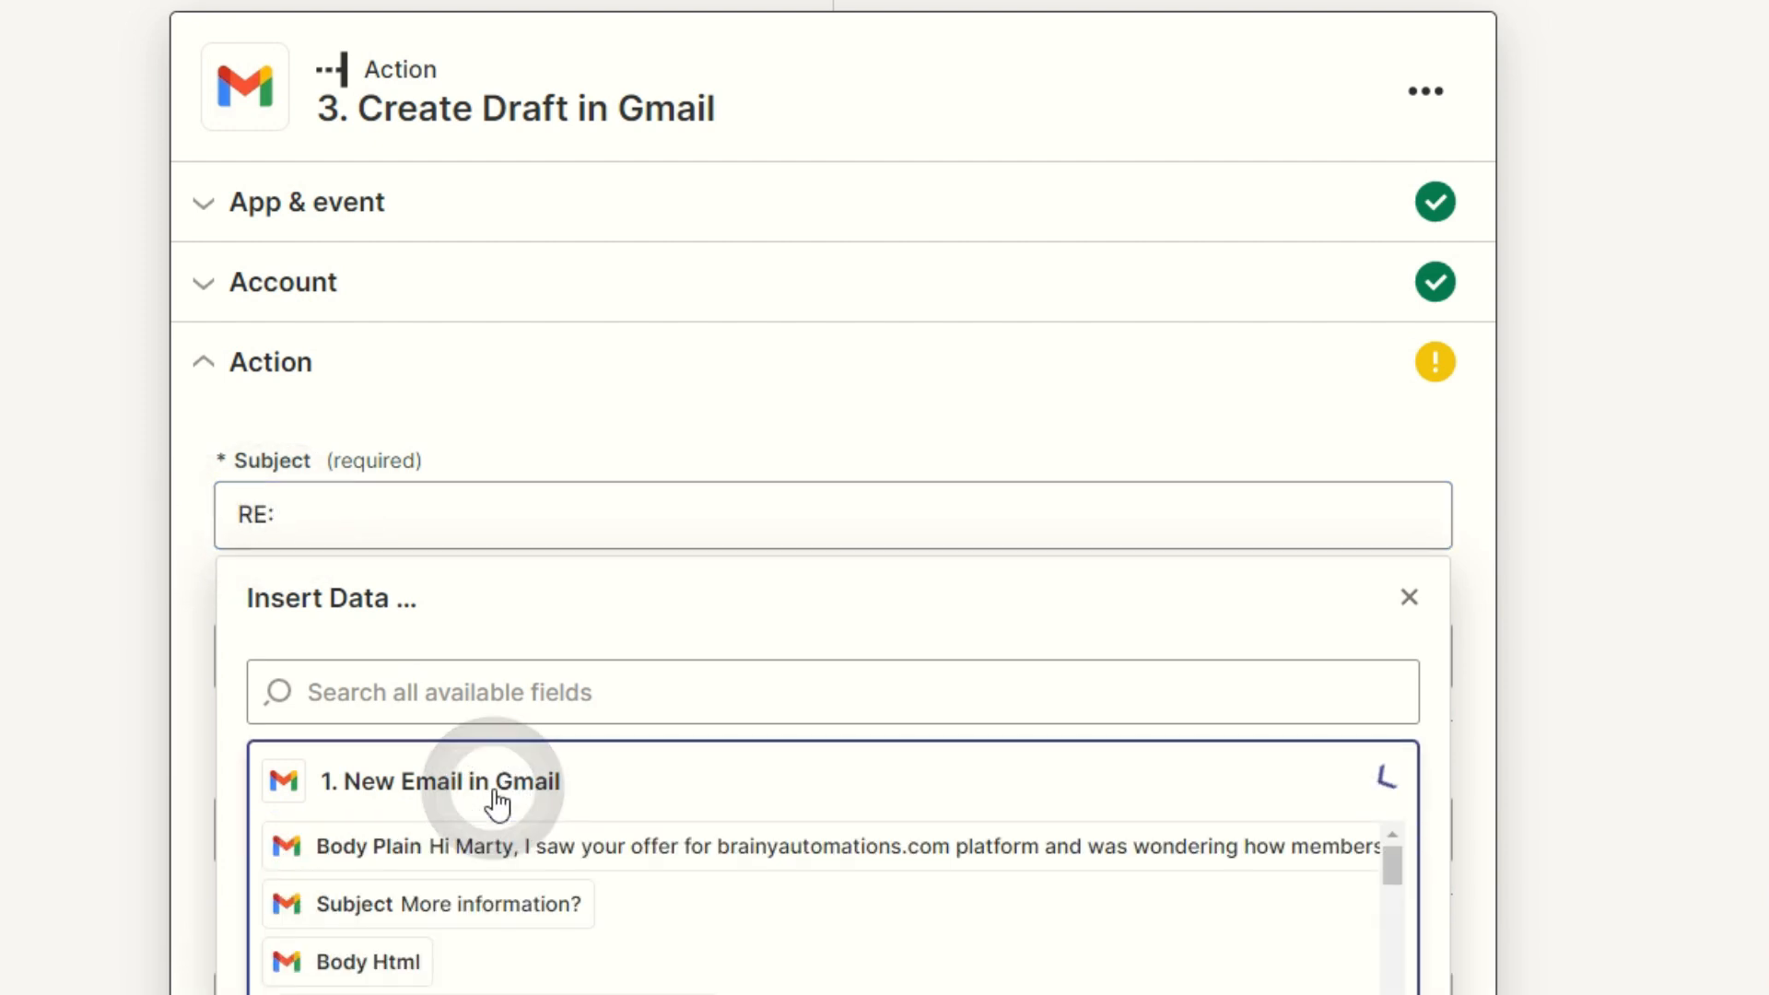
{"action": "scroll", "coordinate": [446, 778], "scroll_direction": "down", "scroll_amount": 2}
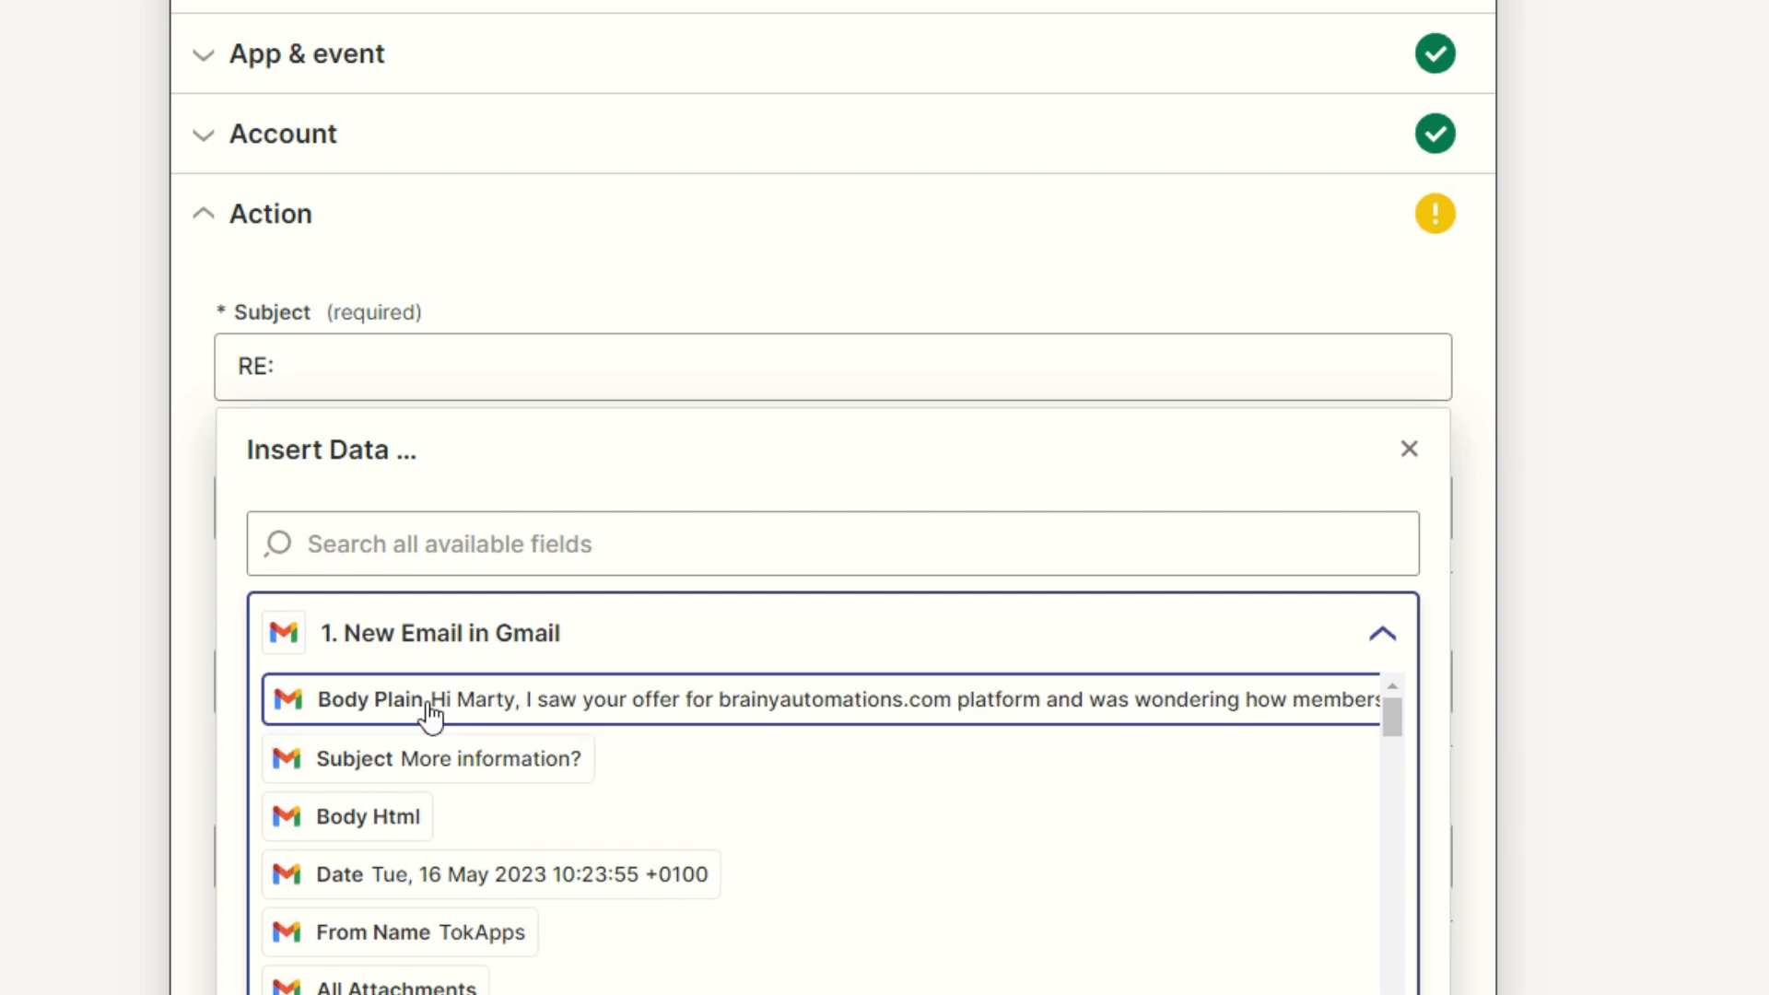
{"action": "left_click", "coordinate": [429, 779]}
Step: Map the draft's To field to the trigger email's From Email
{"action": "left_click", "coordinate": [443, 510]}
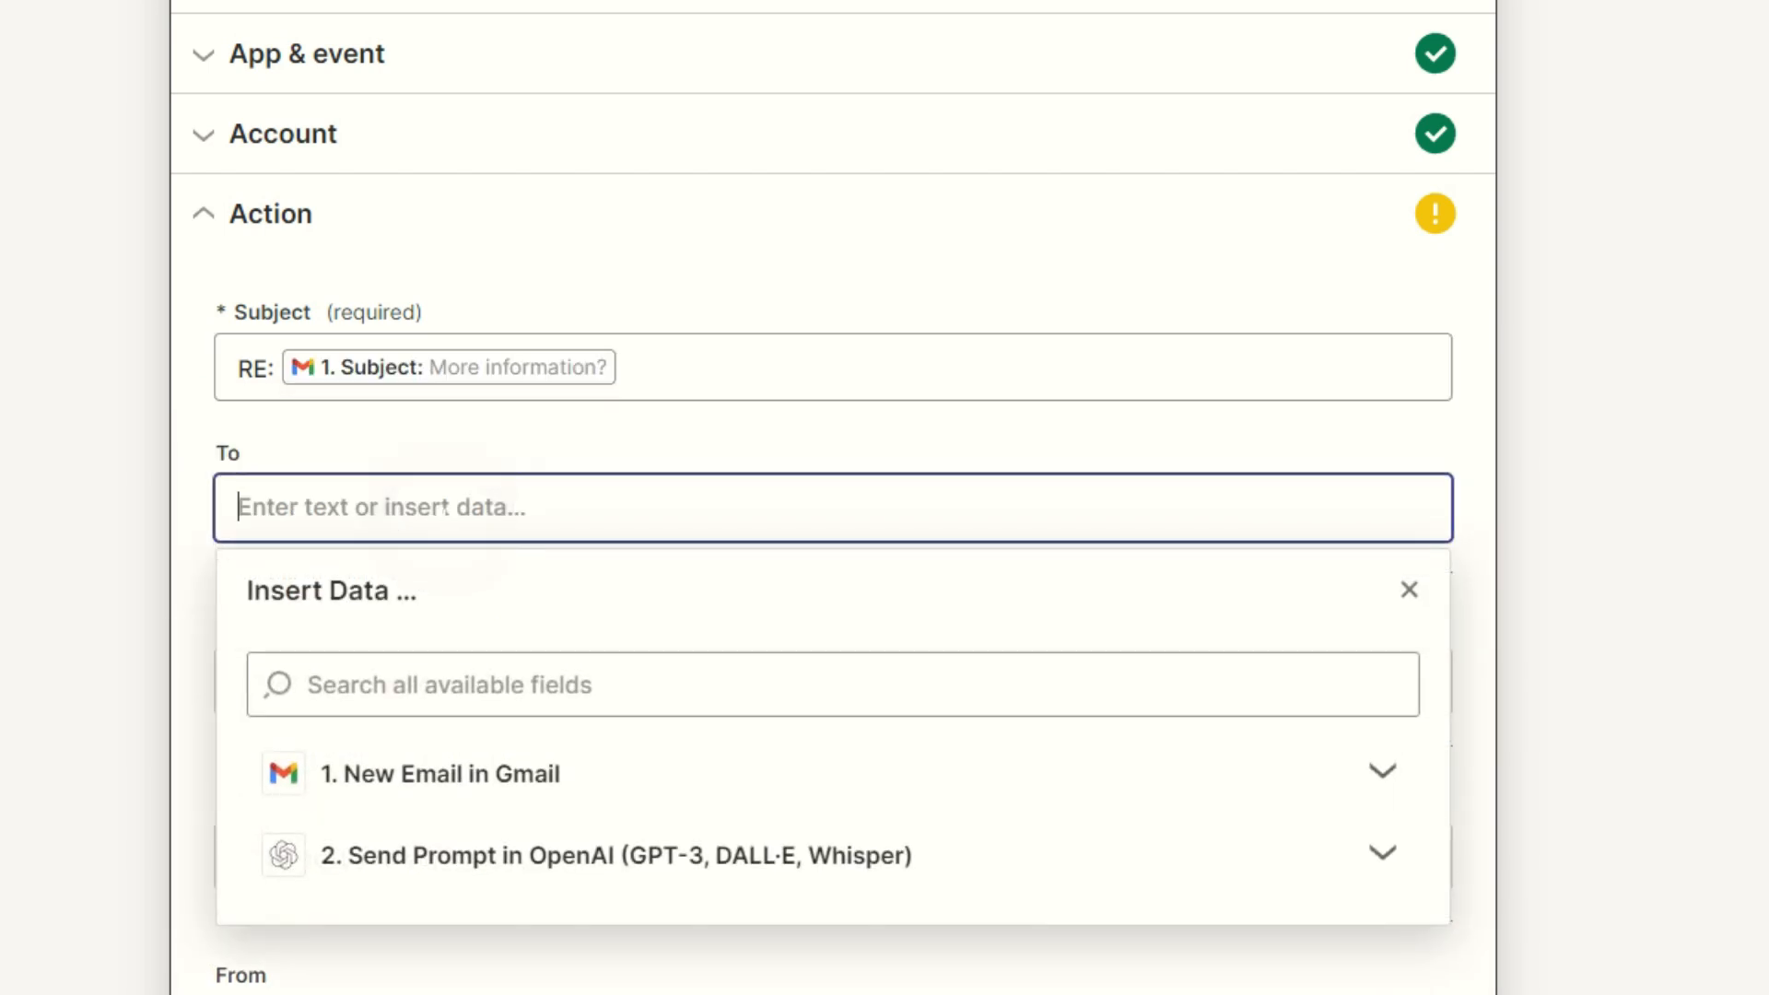
{"action": "left_click", "coordinate": [534, 772]}
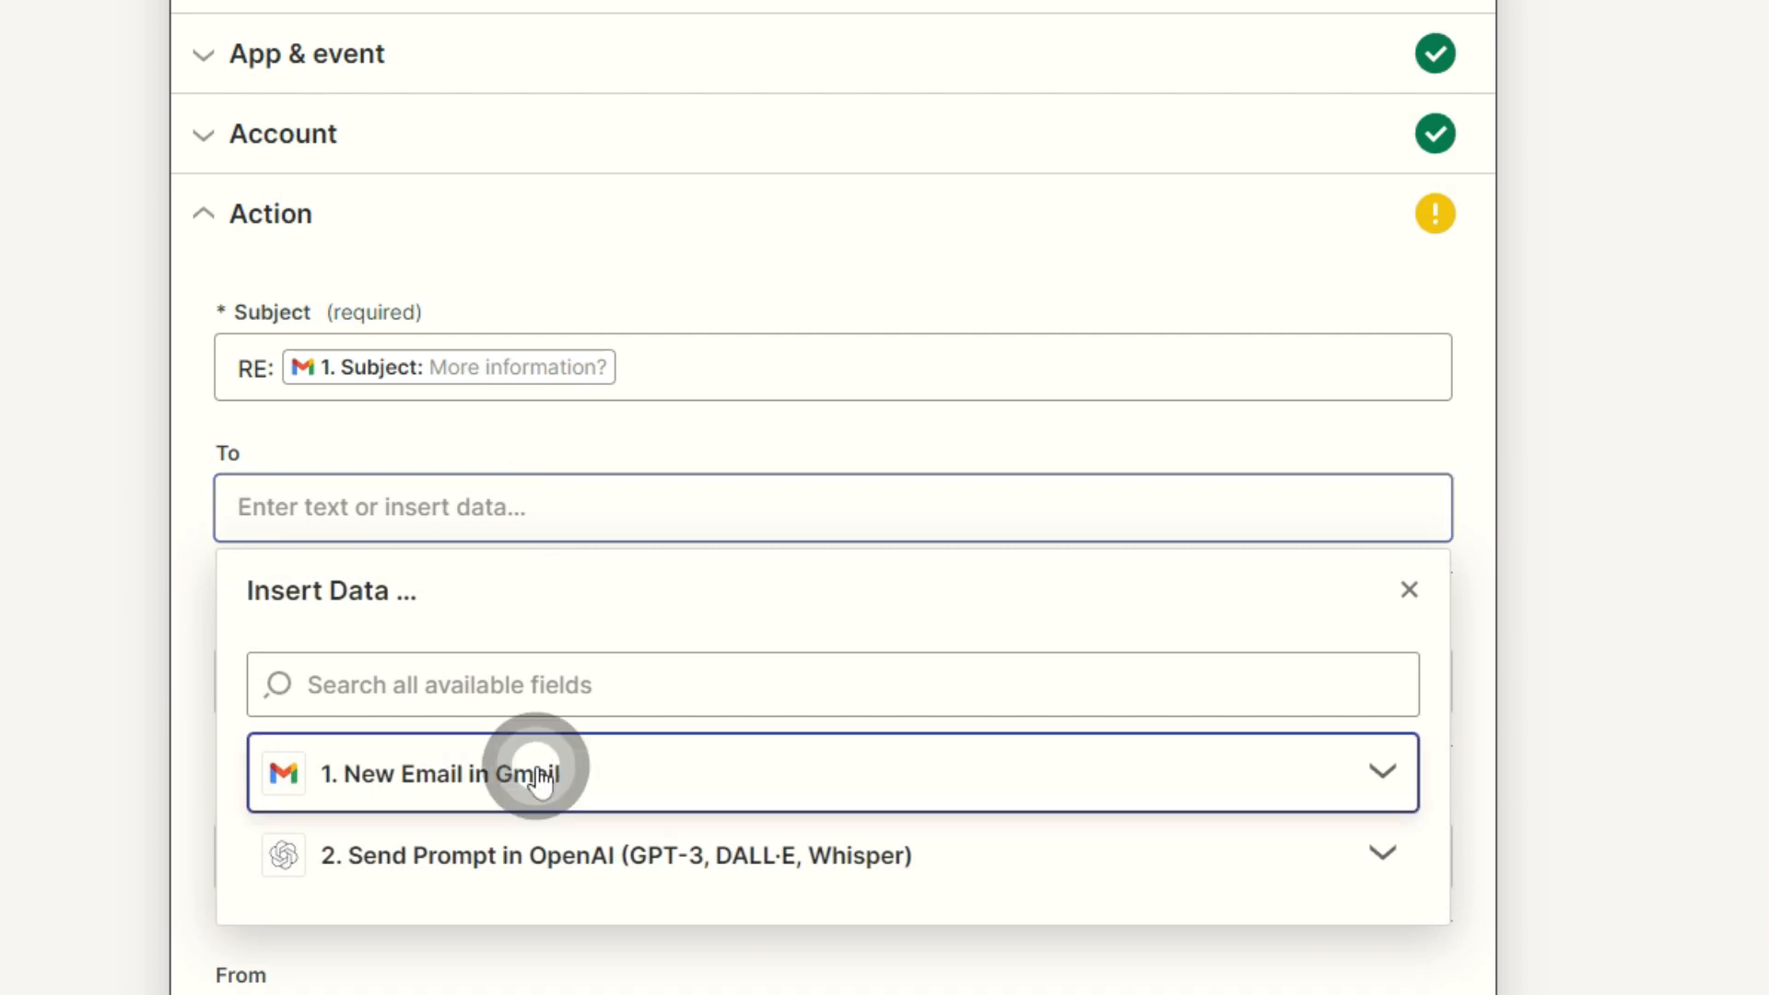
{"action": "scroll", "coordinate": [565, 762], "scroll_direction": "down", "scroll_amount": 3}
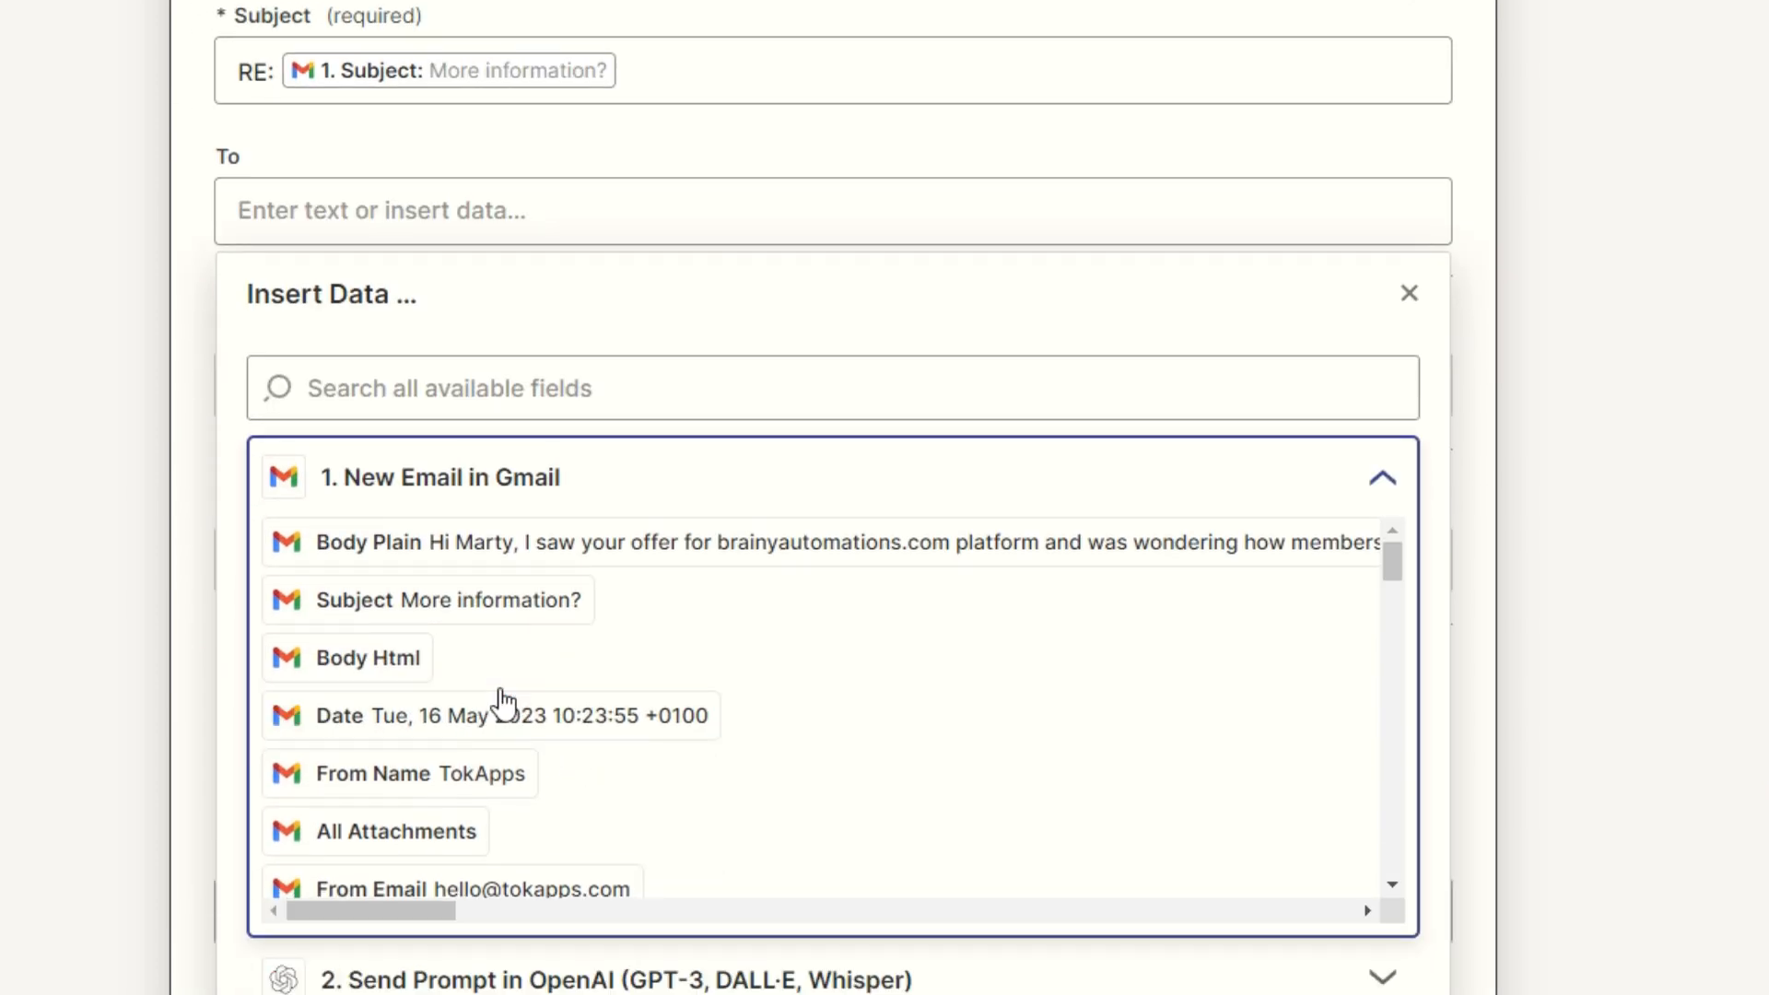
{"action": "scroll", "coordinate": [513, 645], "scroll_direction": "down", "scroll_amount": 2}
{"action": "left_click", "coordinate": [512, 745]}
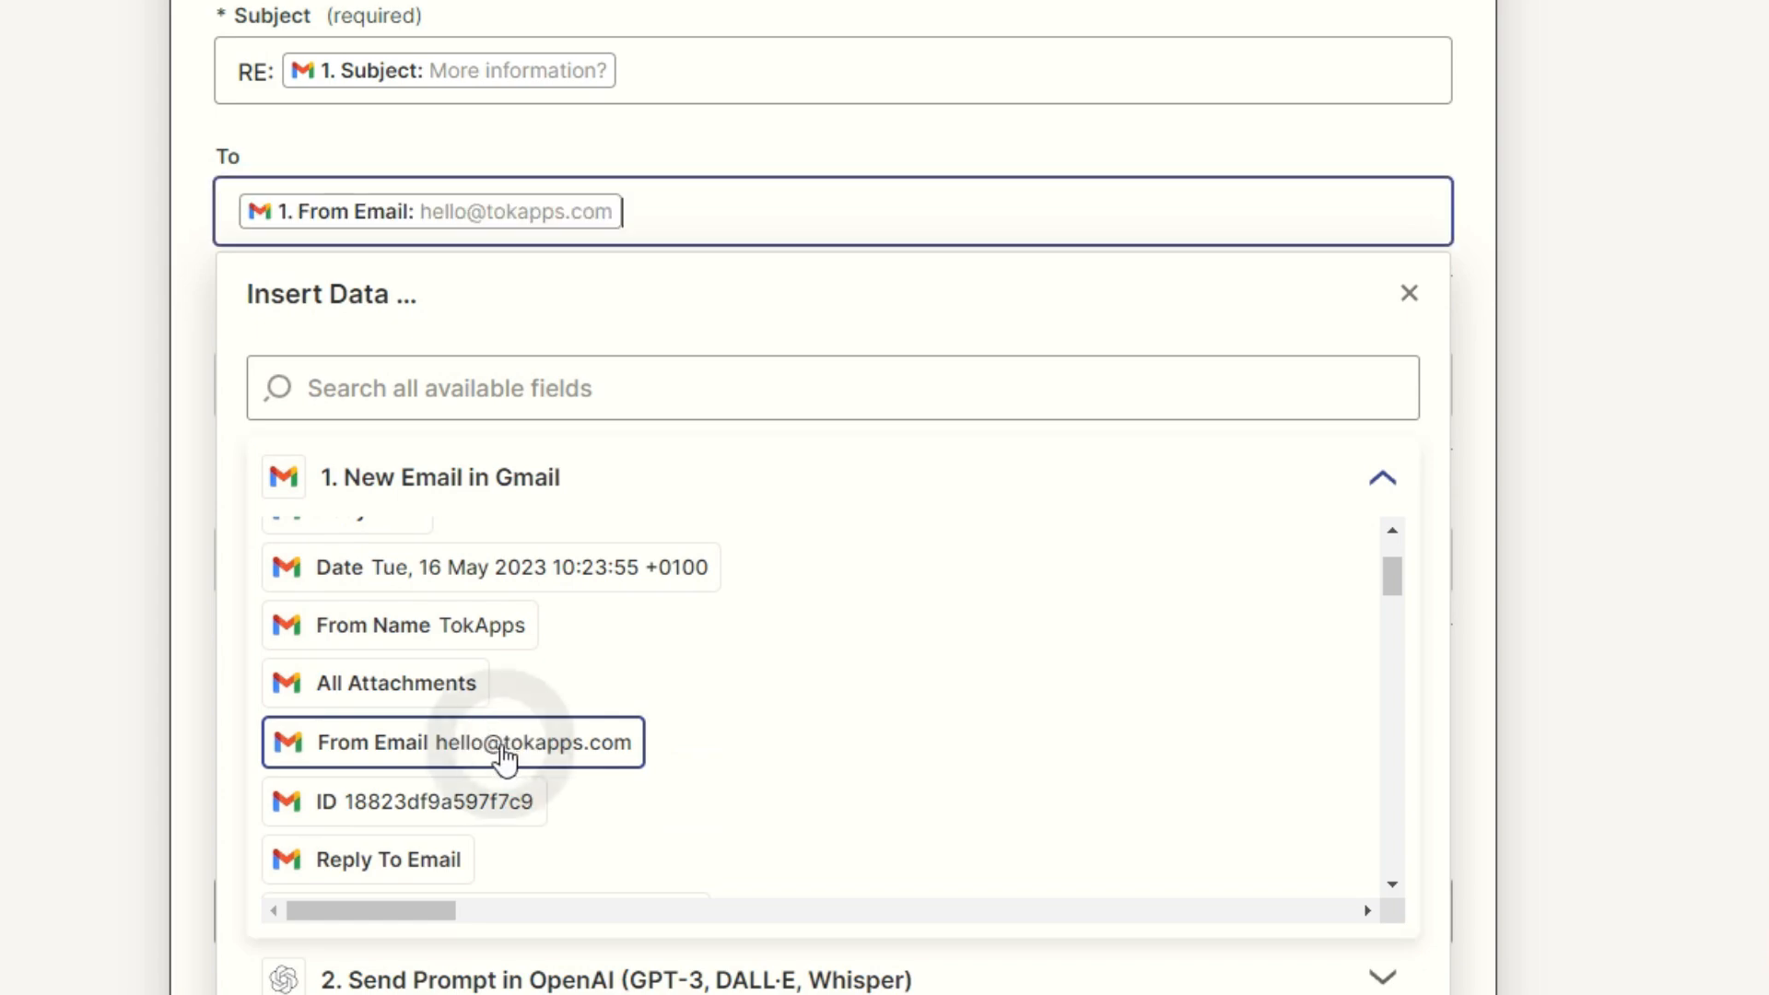
{"action": "left_click", "coordinate": [114, 598]}
{"action": "left_click", "coordinate": [467, 828]}
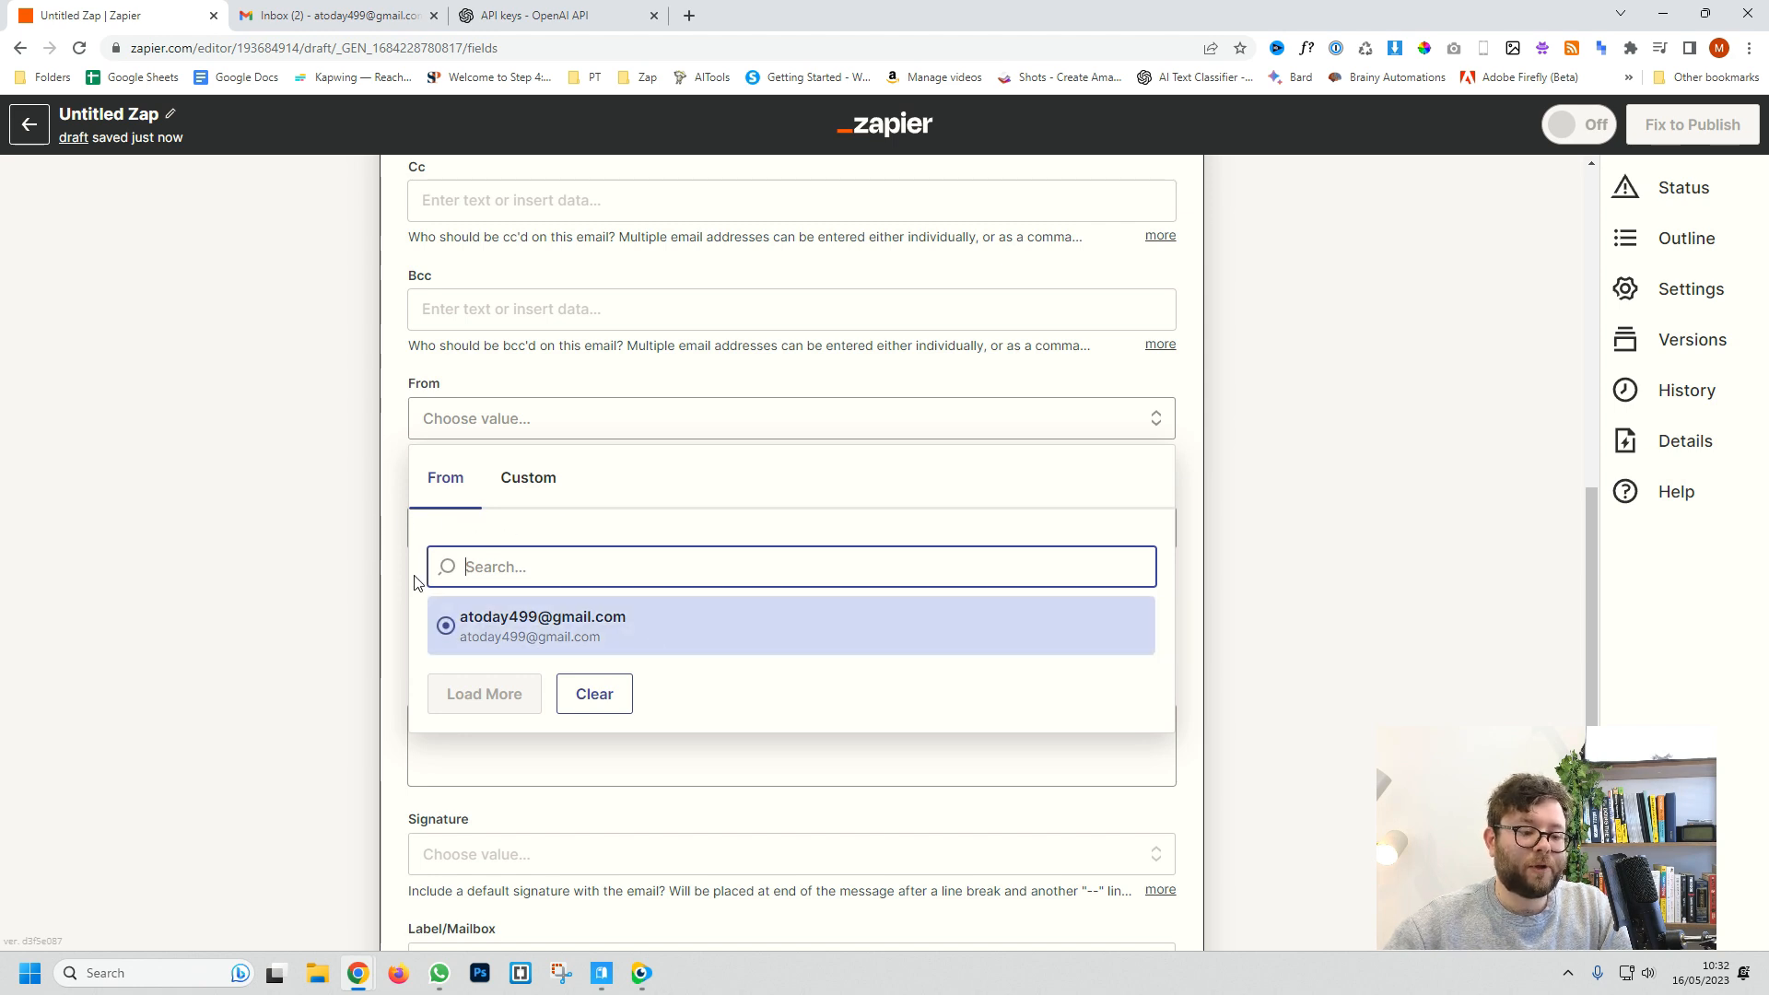
Step: Set the draft's Body Type to html
{"action": "left_click", "coordinate": [269, 440]}
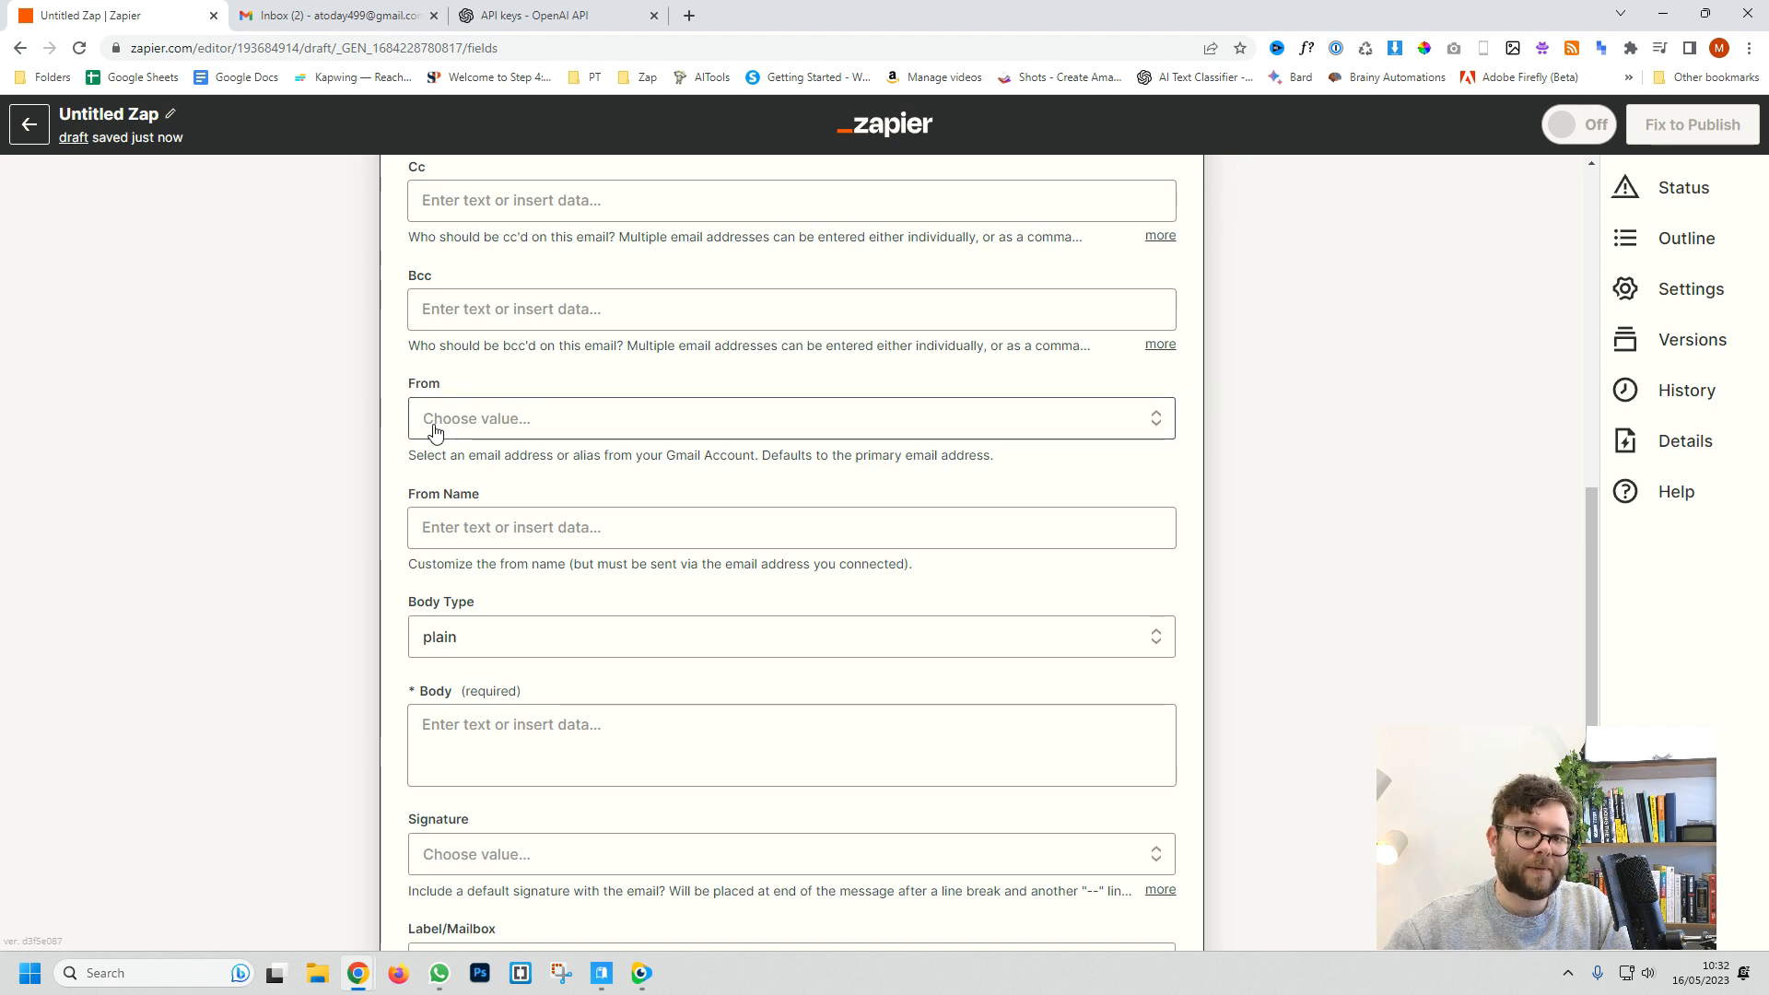
{"action": "scroll", "coordinate": [436, 433], "scroll_direction": "down", "scroll_amount": 3}
{"action": "left_click", "coordinate": [537, 361]}
{"action": "left_click", "coordinate": [481, 632]}
{"action": "left_click", "coordinate": [301, 565]}
Step: Insert the Response from 2. Send Prompt in OpenAI into the draft Body
{"action": "left_click", "coordinate": [624, 474]}
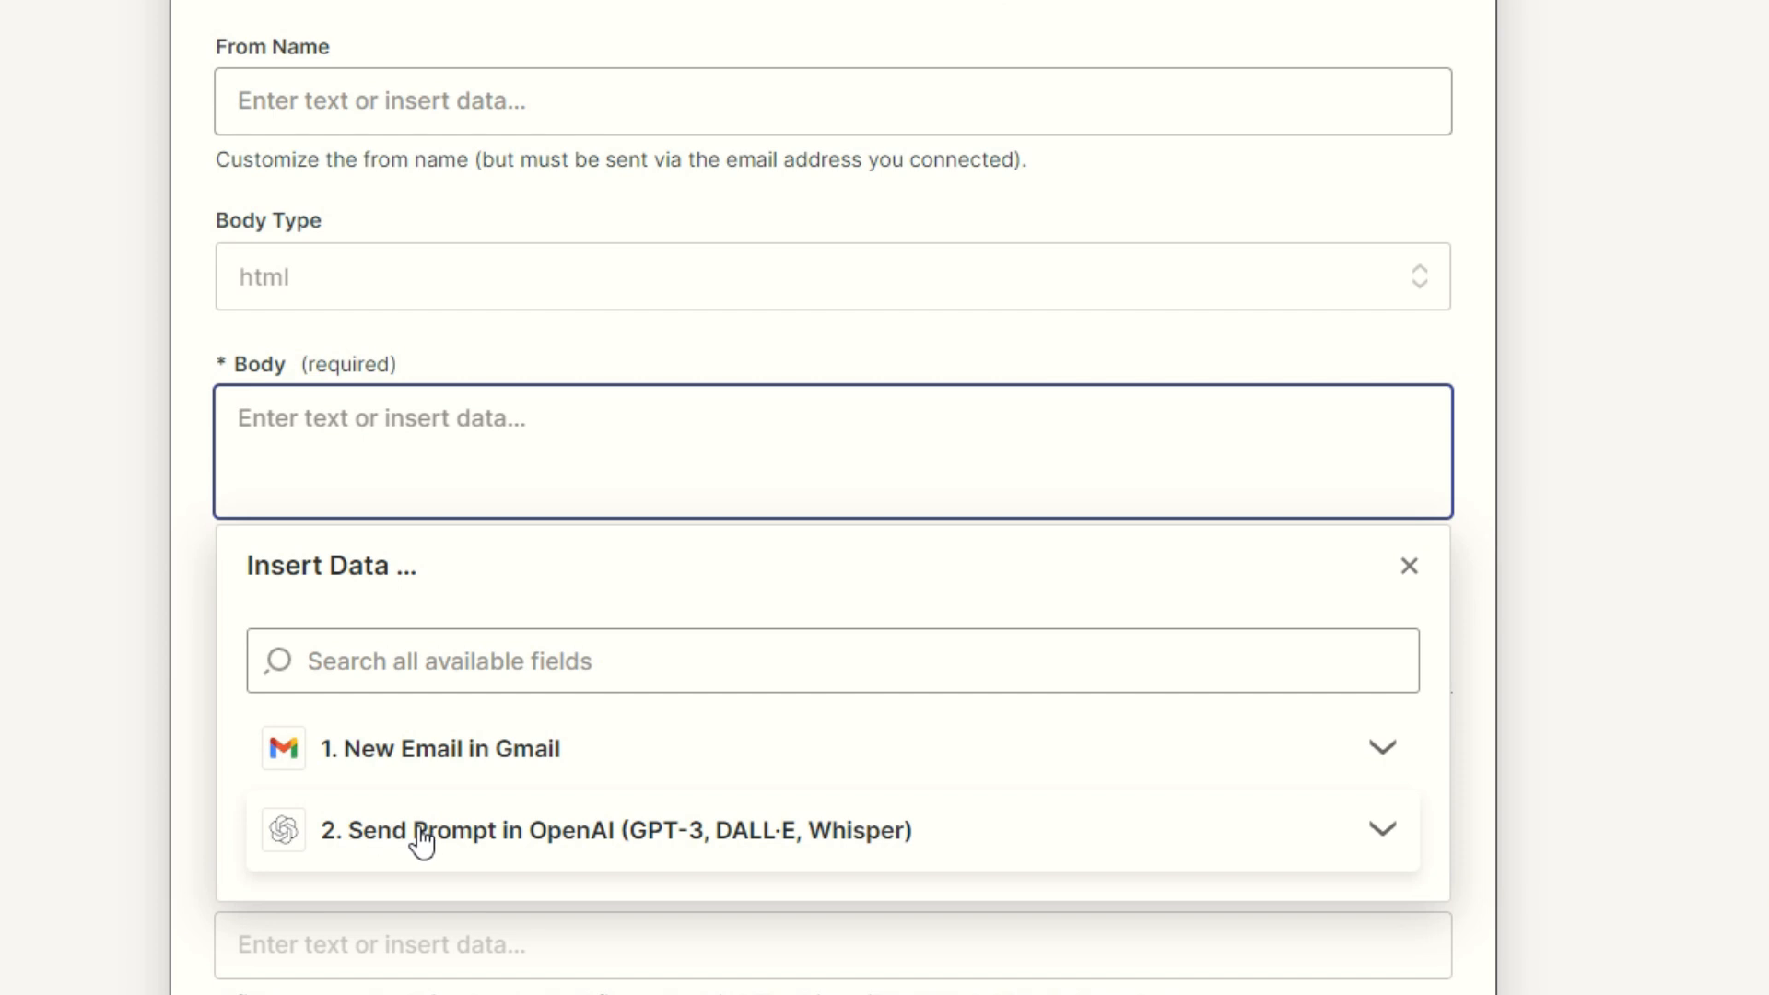
{"action": "left_click", "coordinate": [424, 840]}
{"action": "scroll", "coordinate": [454, 817], "scroll_direction": "down", "scroll_amount": 10}
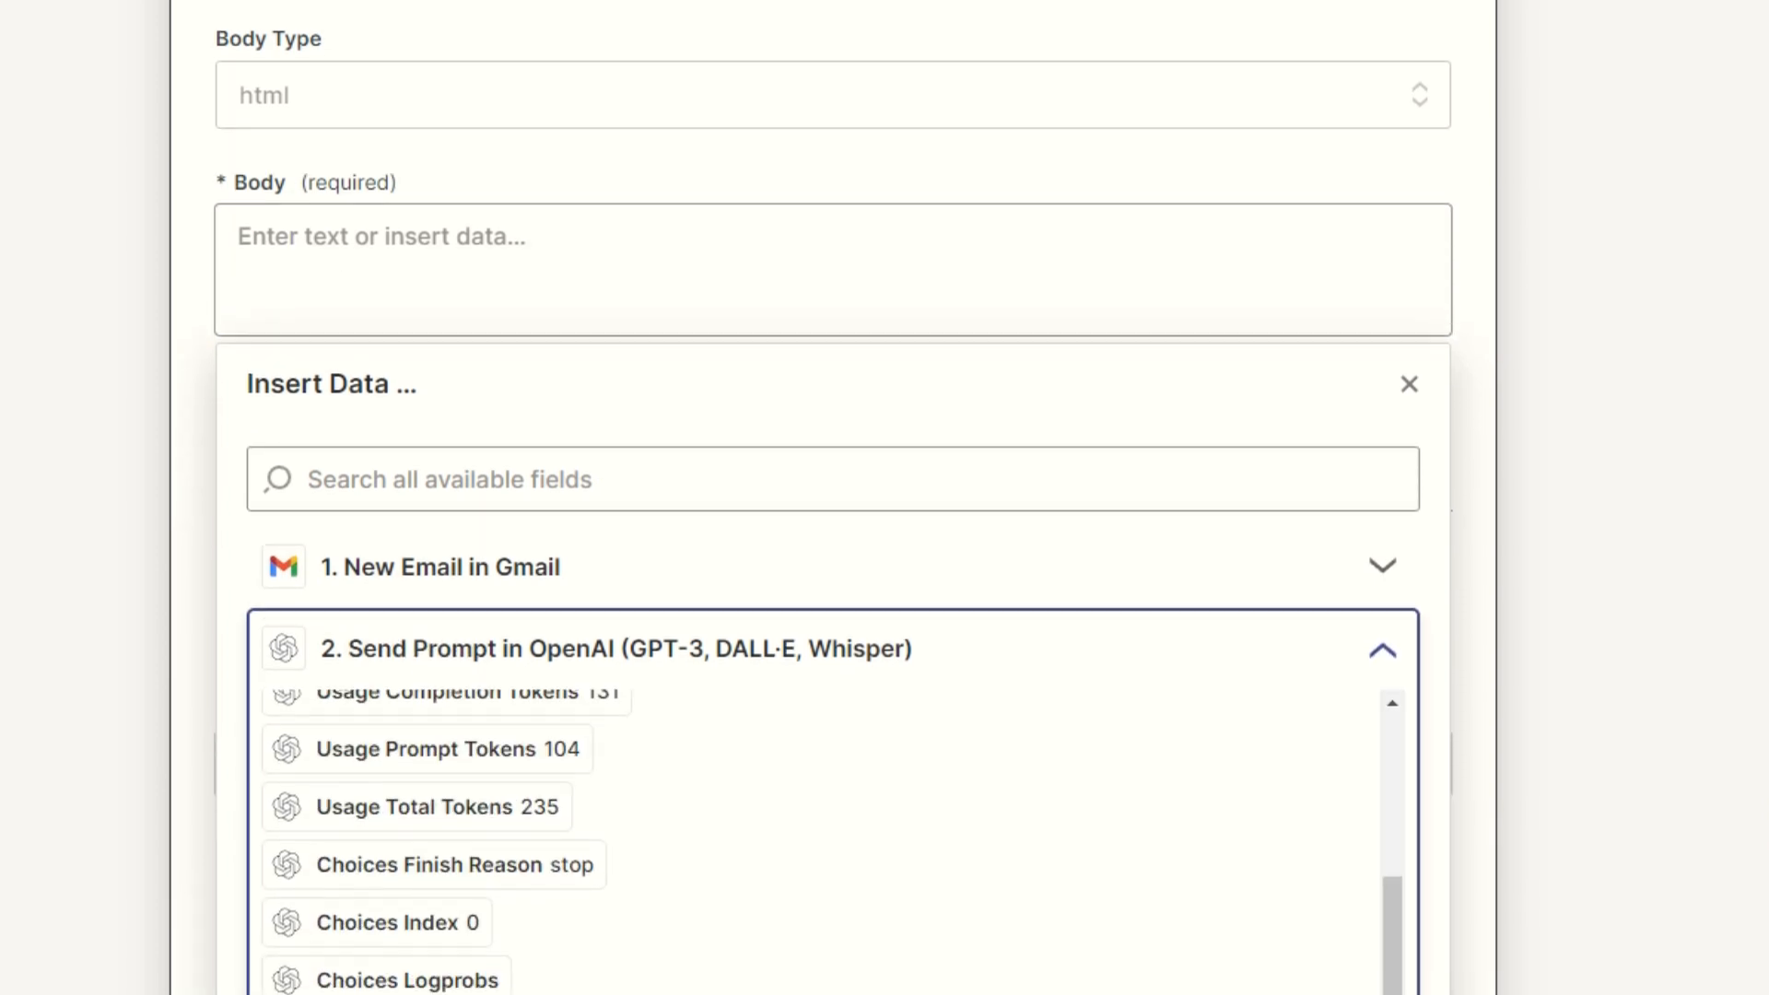
{"action": "left_click", "coordinate": [390, 836]}
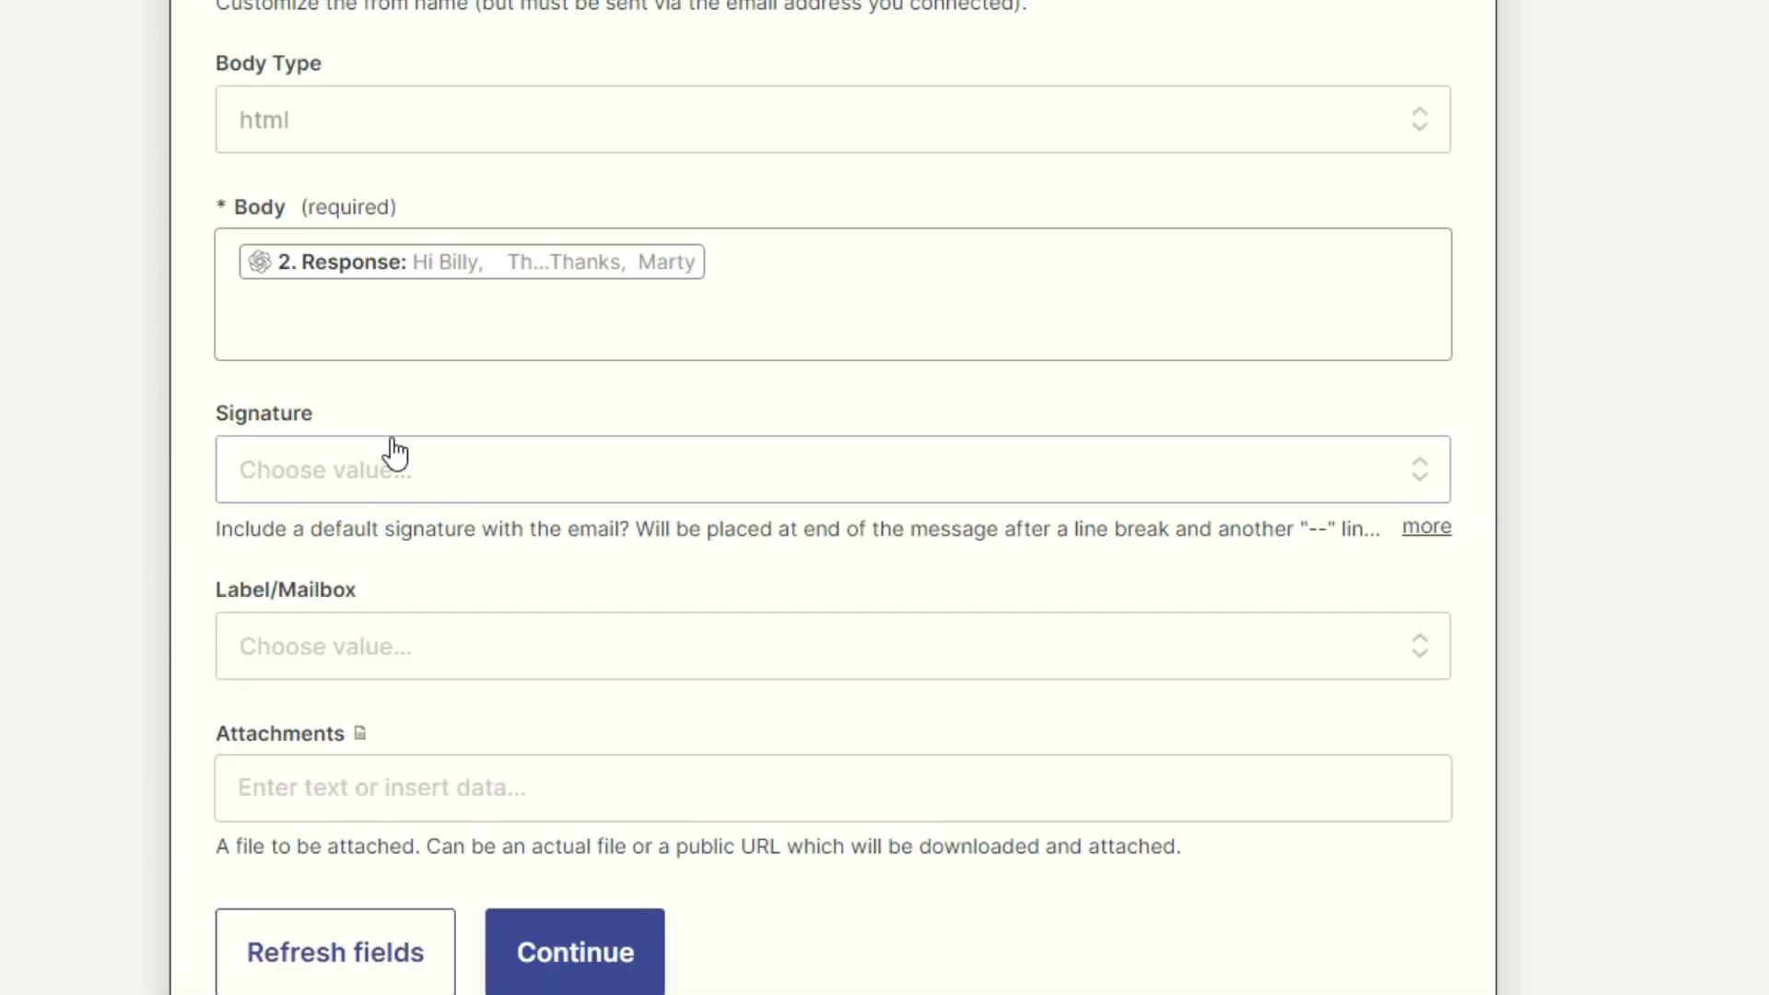
Step: Leave the signature unset, continue, and run the Create Draft test action
{"action": "left_click", "coordinate": [398, 488]}
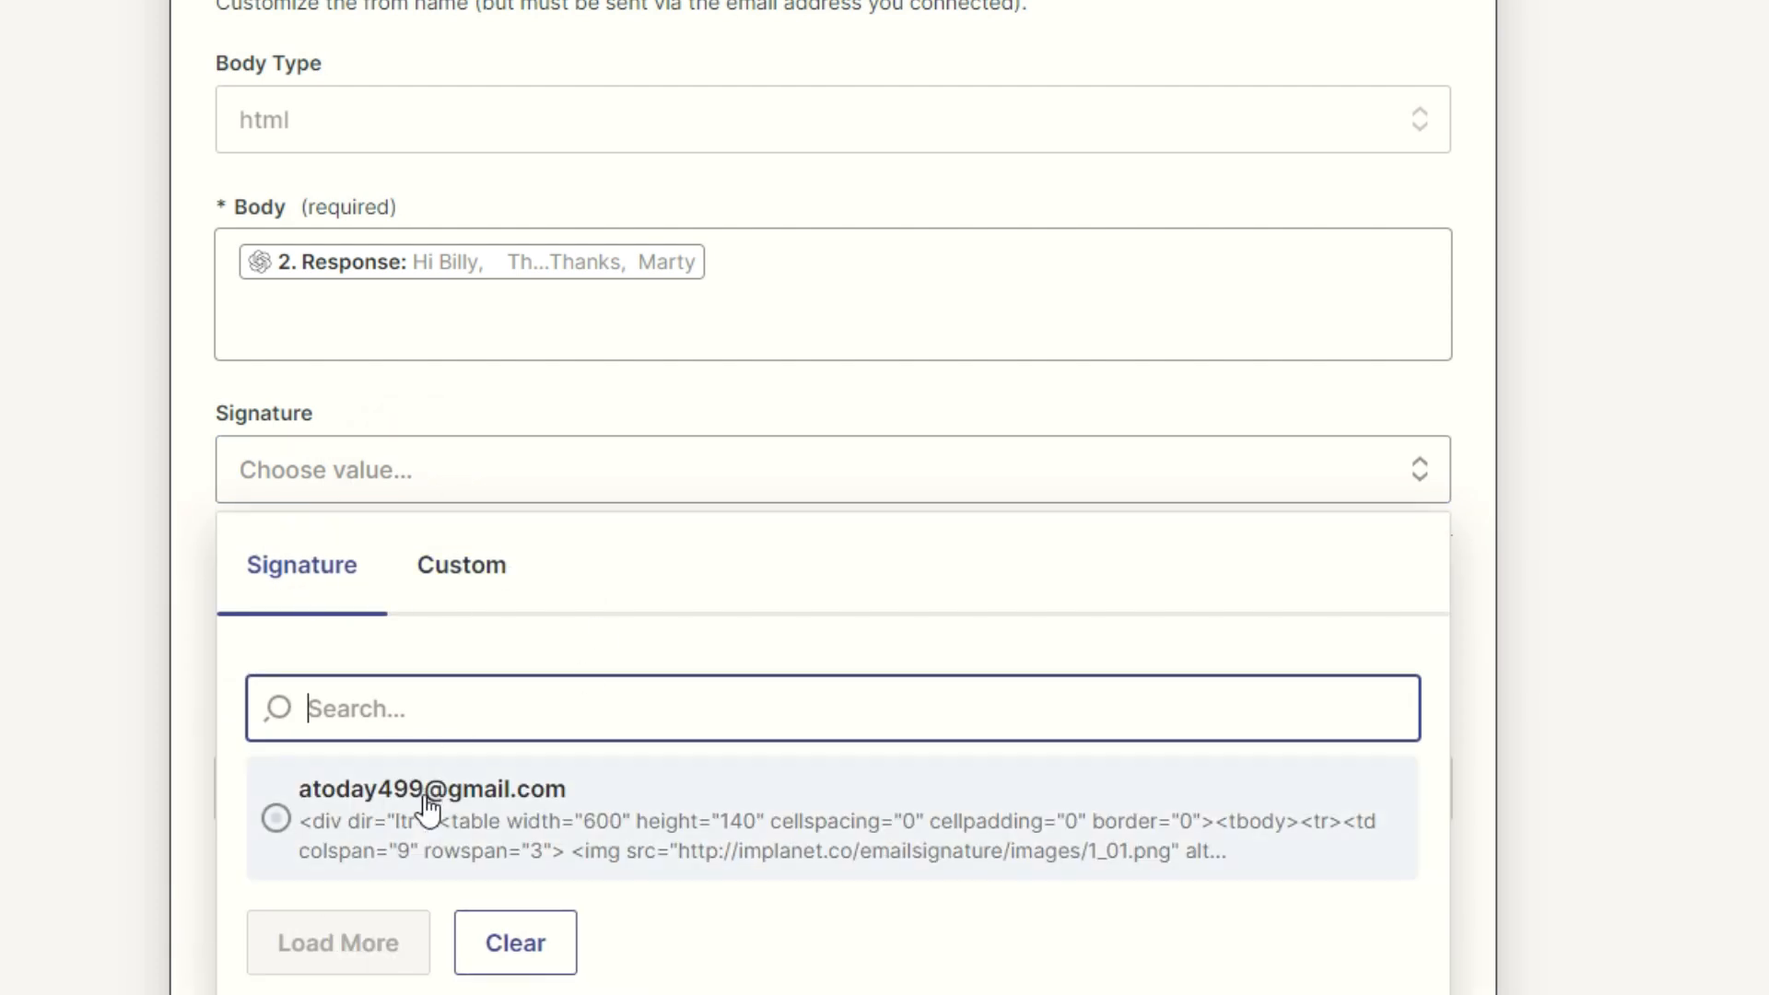
{"action": "left_click", "coordinate": [201, 632]}
{"action": "scroll", "coordinate": [550, 915], "scroll_direction": "down", "scroll_amount": 1}
{"action": "left_click", "coordinate": [623, 891]}
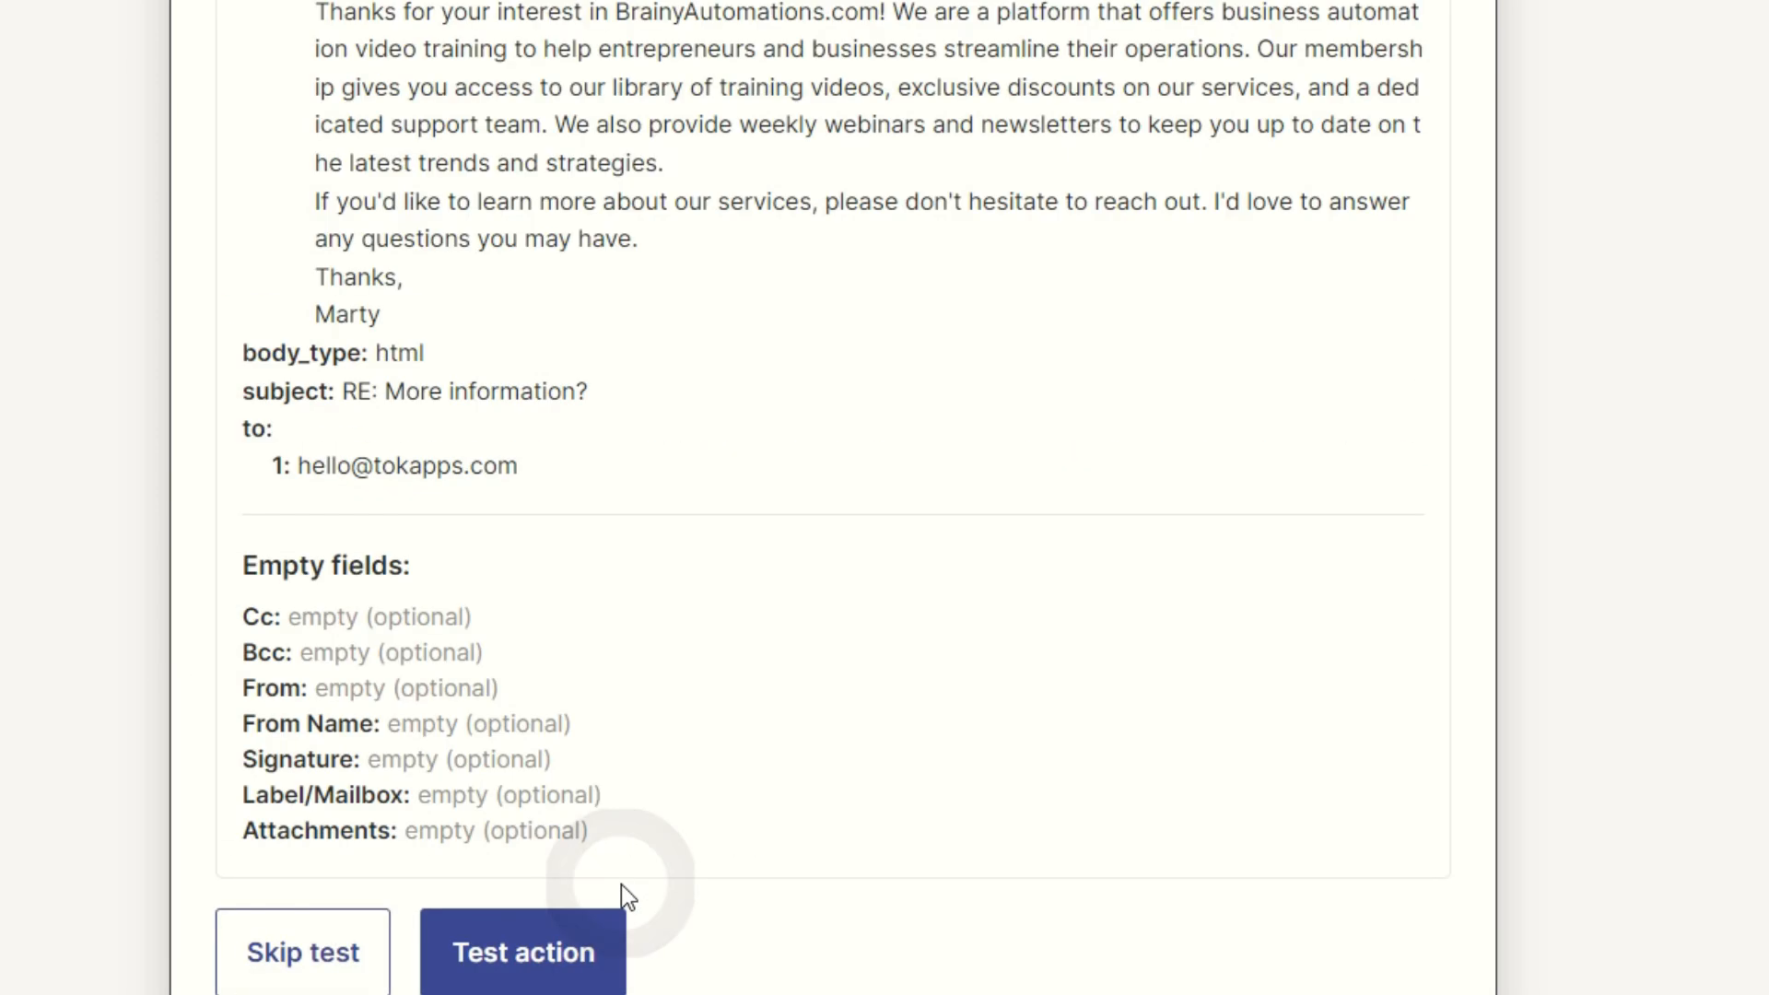
{"action": "left_click", "coordinate": [535, 961]}
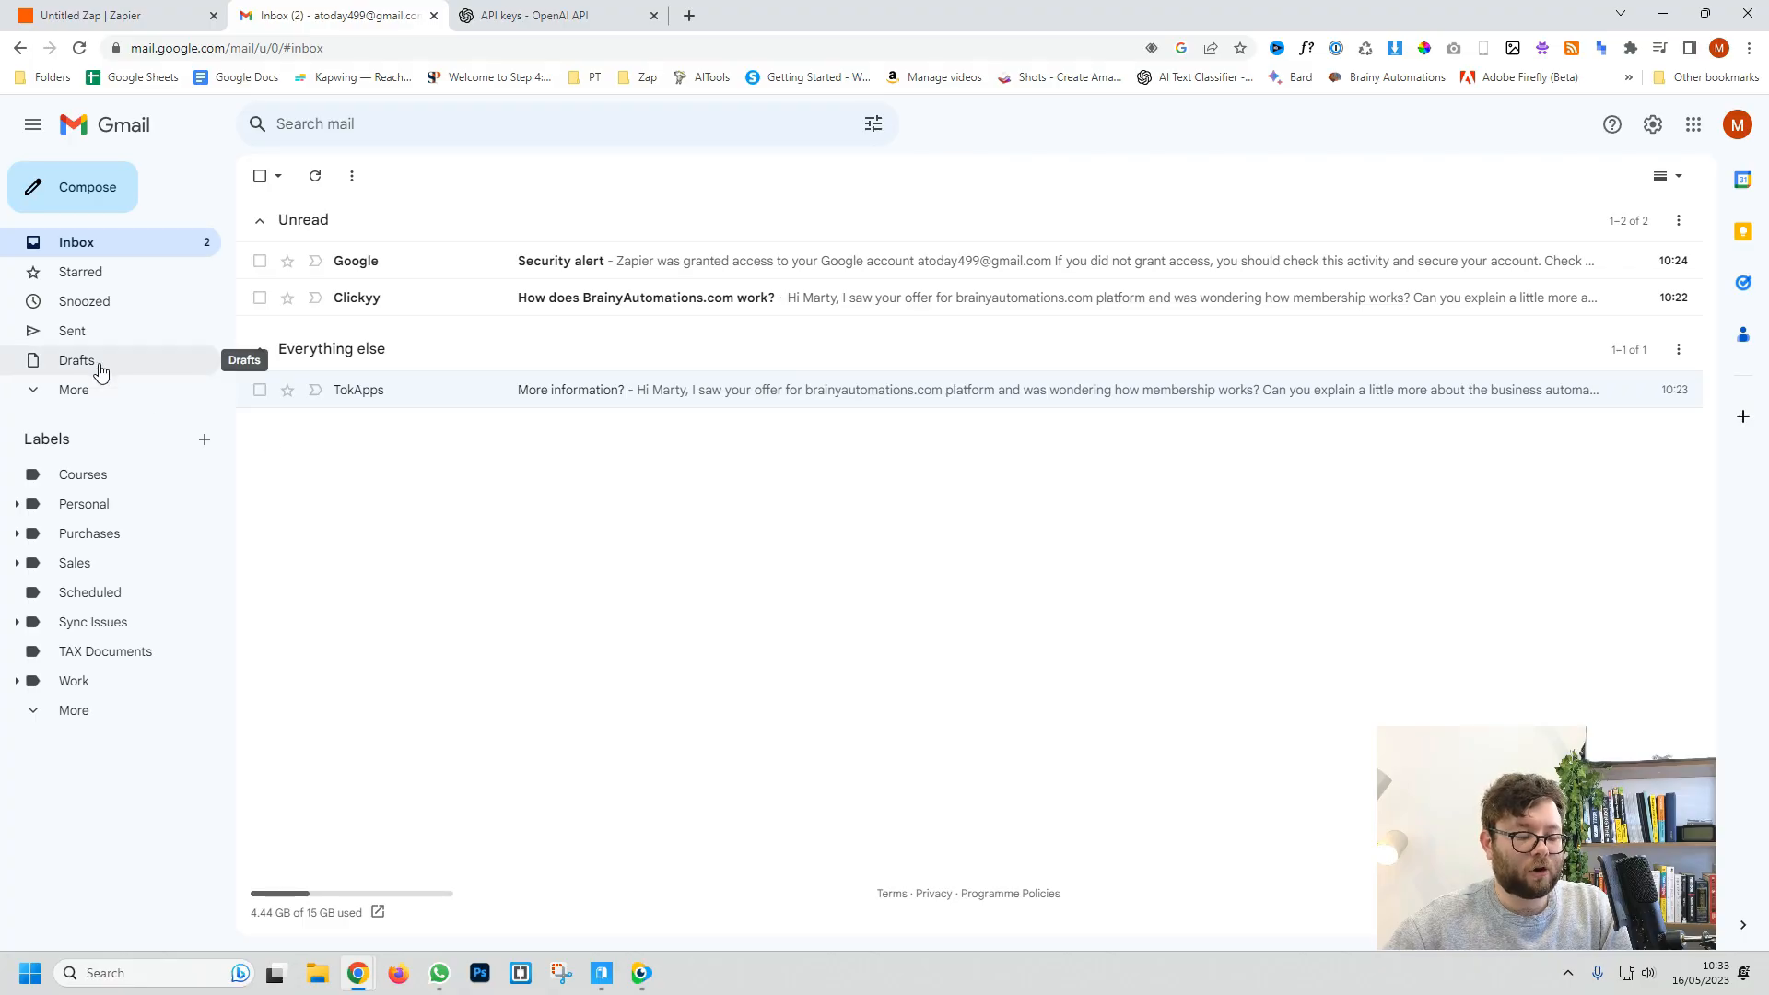
Step: Open the 'RE: More information?' draft in Gmail Drafts to check the AI reply
{"action": "left_click", "coordinate": [95, 366]}
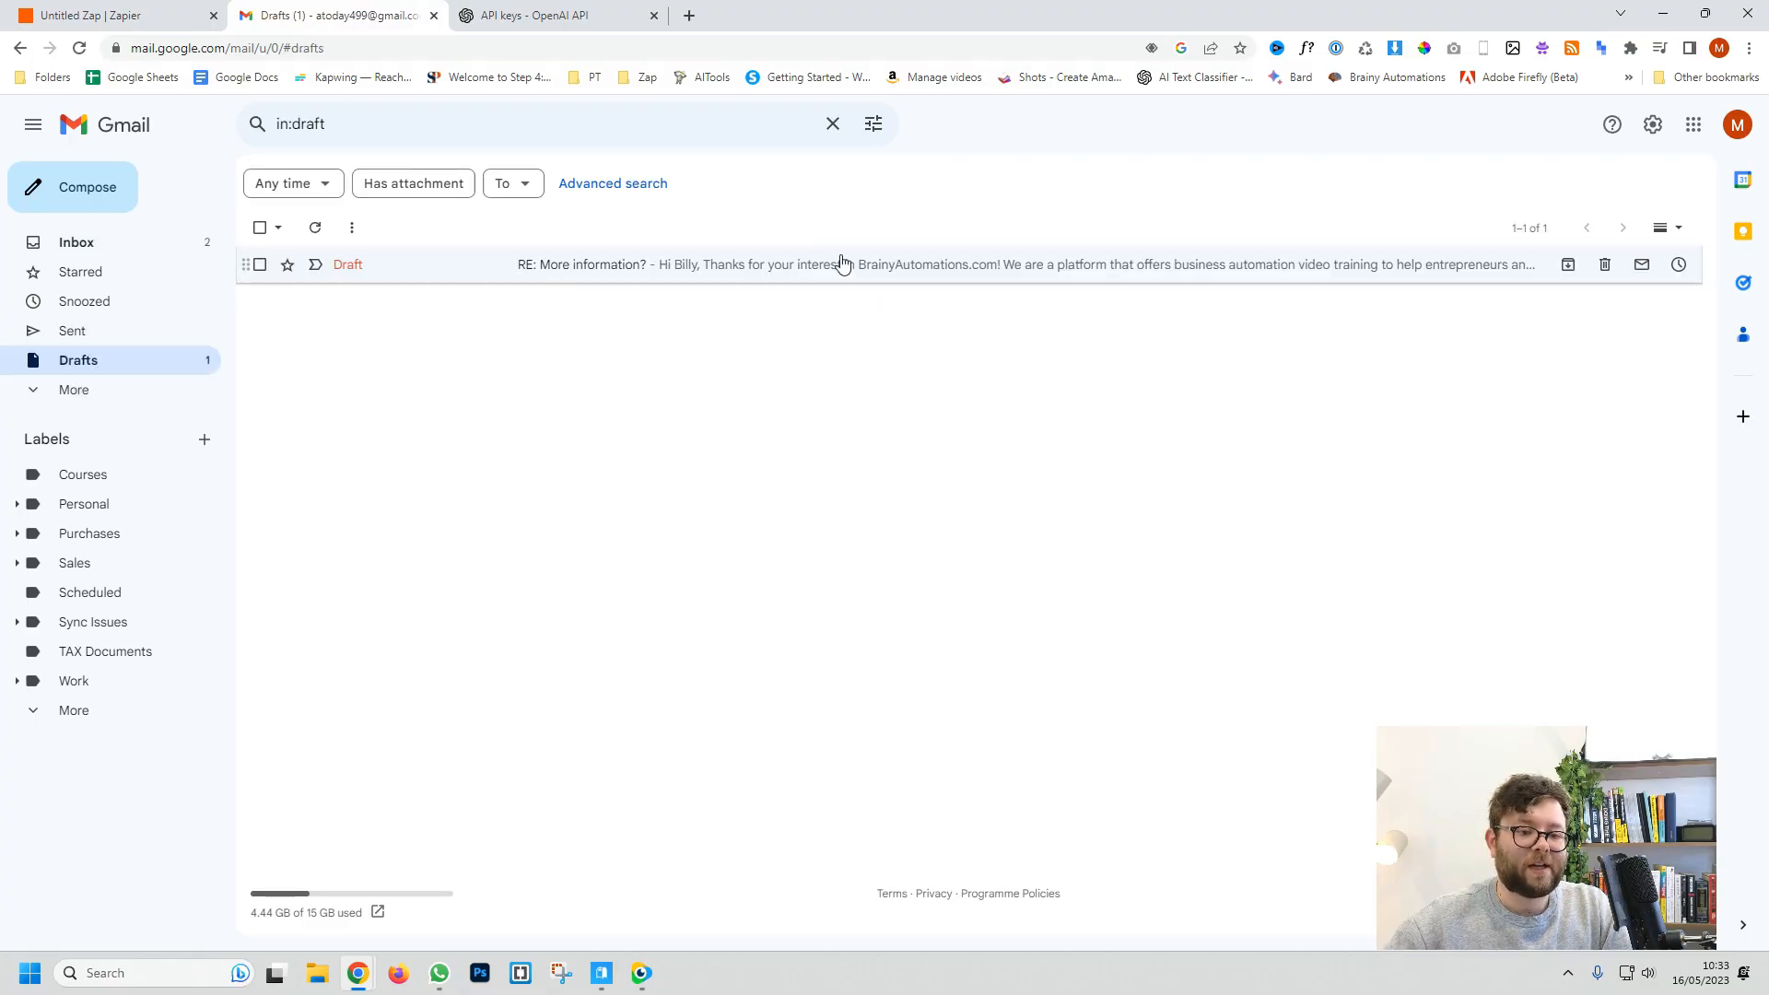
{"action": "left_click", "coordinate": [745, 268]}
{"action": "left_click_drag", "start_coordinate": [1379, 530], "coordinate": [1382, 603]}
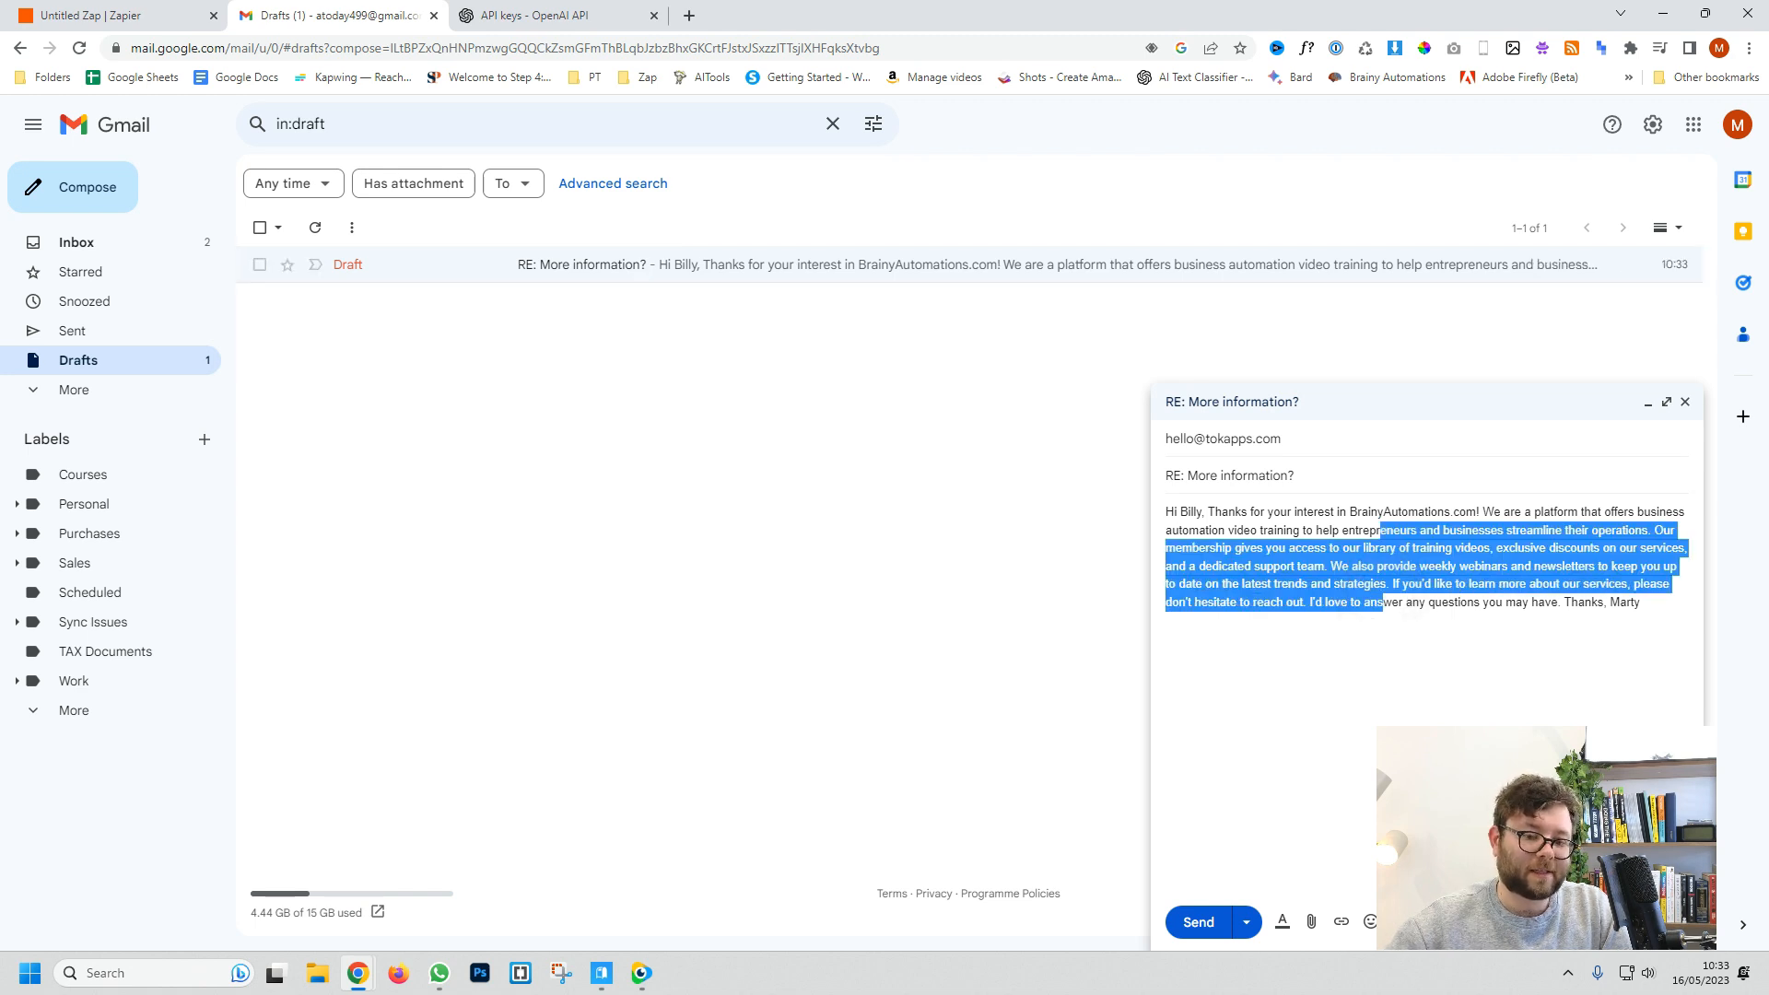